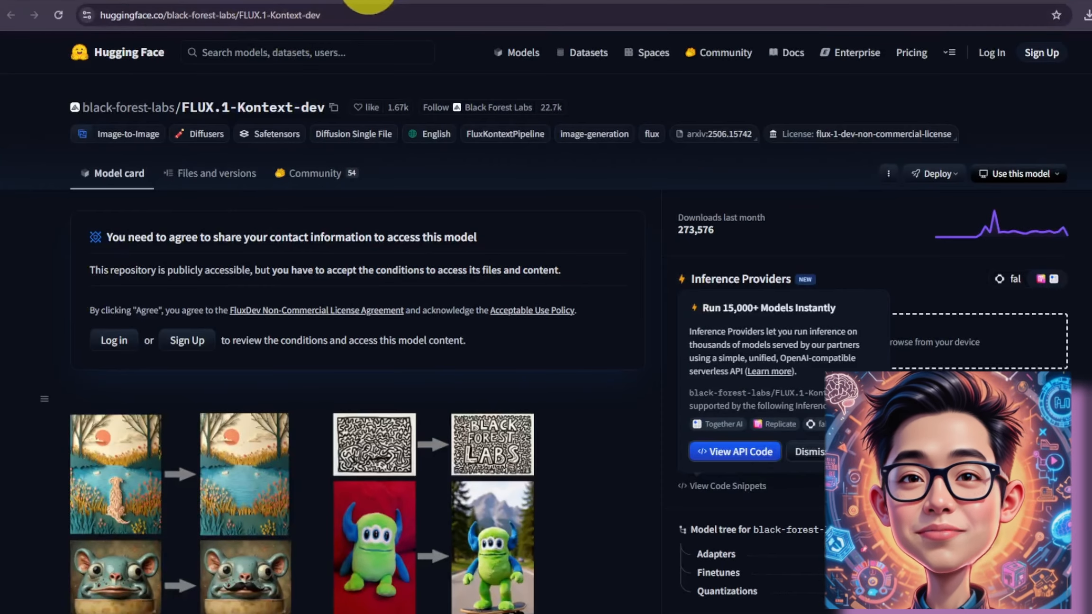
# Step: Browse the FLUX.1 Kontext model pages on Hugging Face and the Nunchaku section of the SwarmUI documentation
pyautogui.click(439, 14)
pyautogui.click(566, 262)
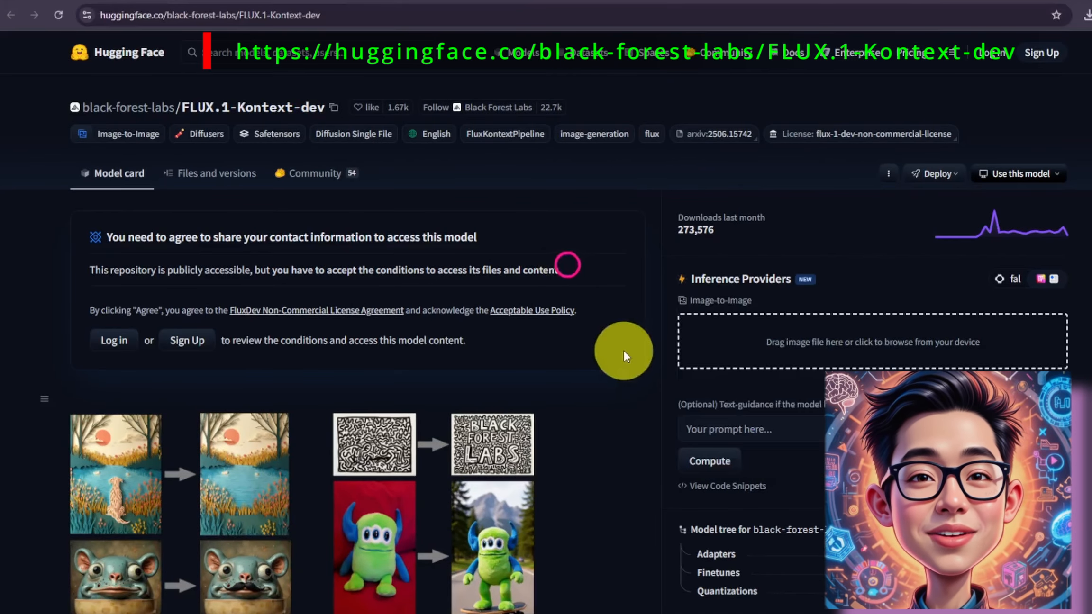
pyautogui.scroll(-10, 623, 348)
pyautogui.scroll(-15, 646, 427)
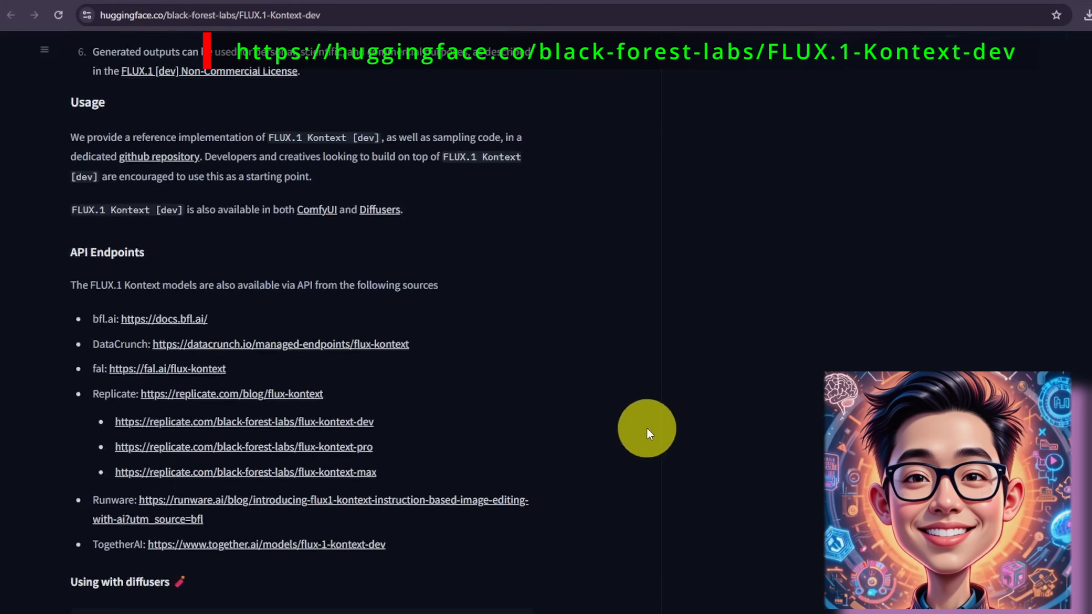
pyautogui.click(393, 5)
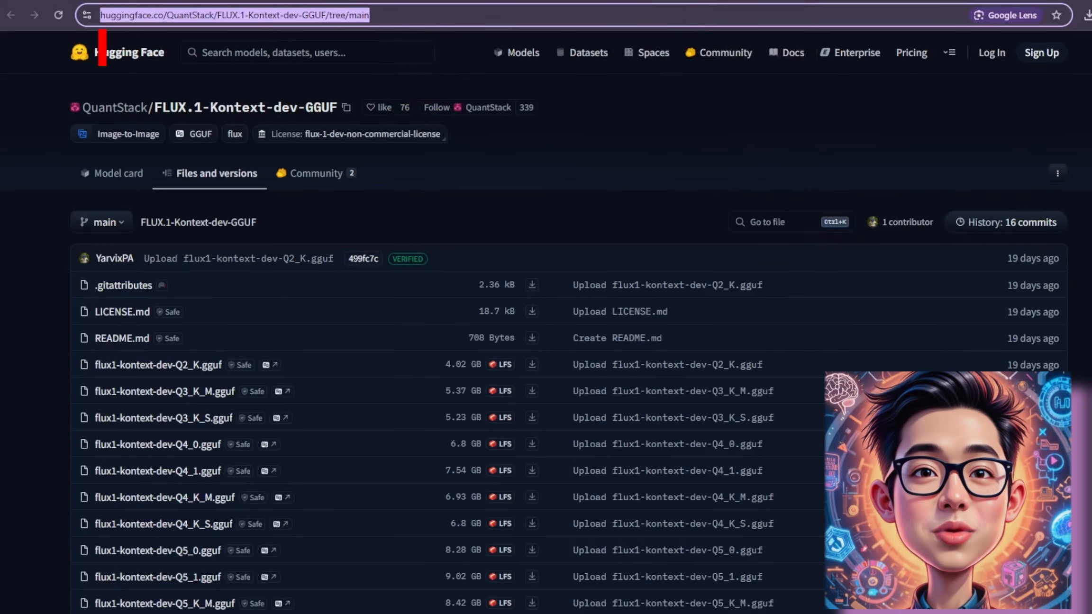
pyautogui.scroll(-3, 545, 332)
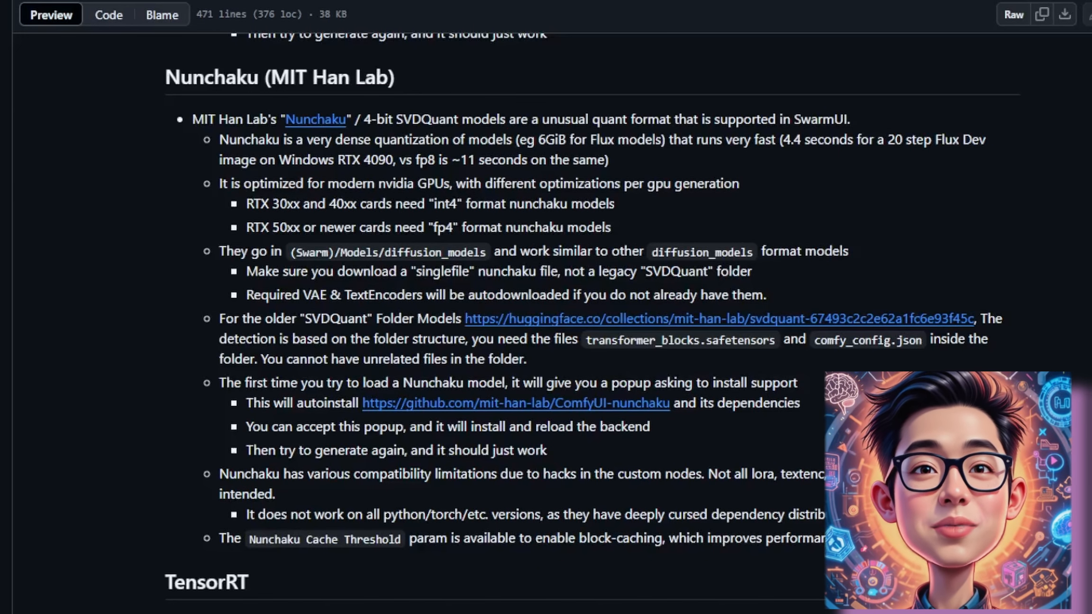
pyautogui.scroll(-3, 545, 322)
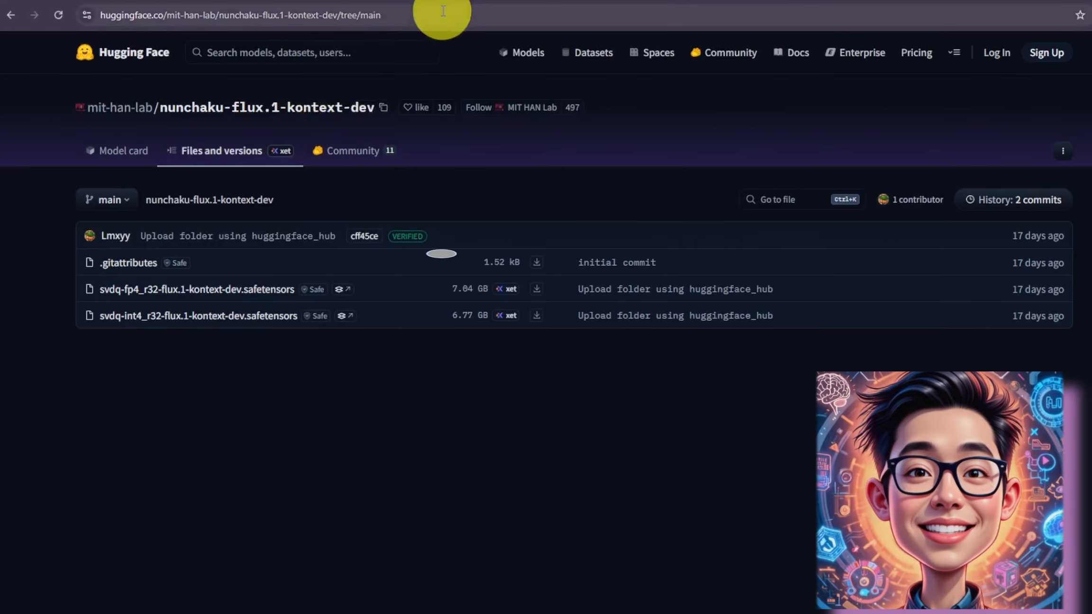
pyautogui.click(440, 18)
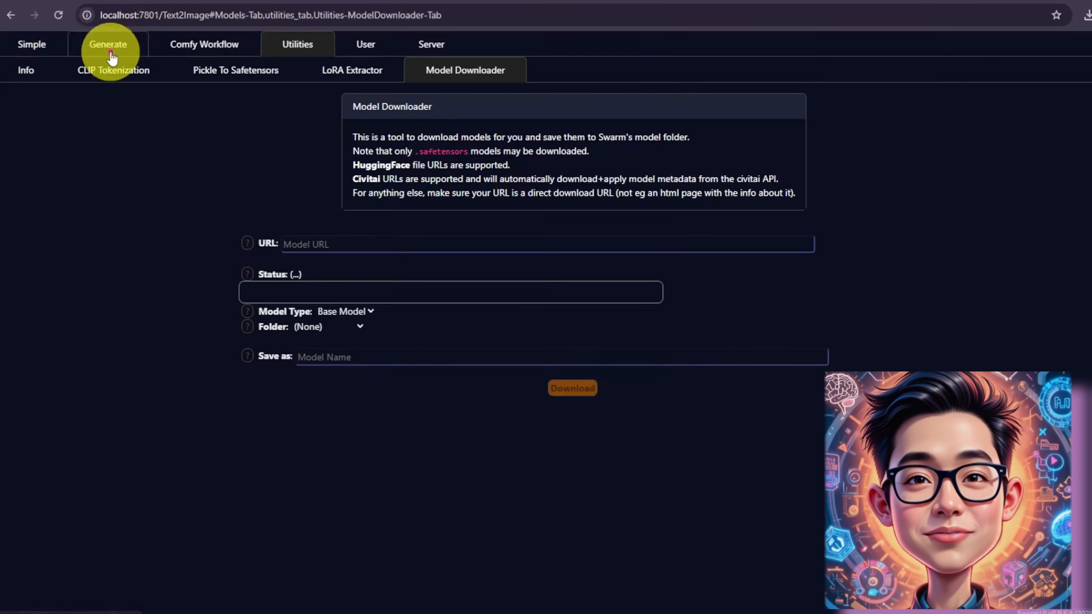
# Step: Download the svdq-int4_r32-flux.1-kontext-dev Nunchaku model from its Hugging Face URL as a base model with the Model Downloader
pyautogui.click(108, 44)
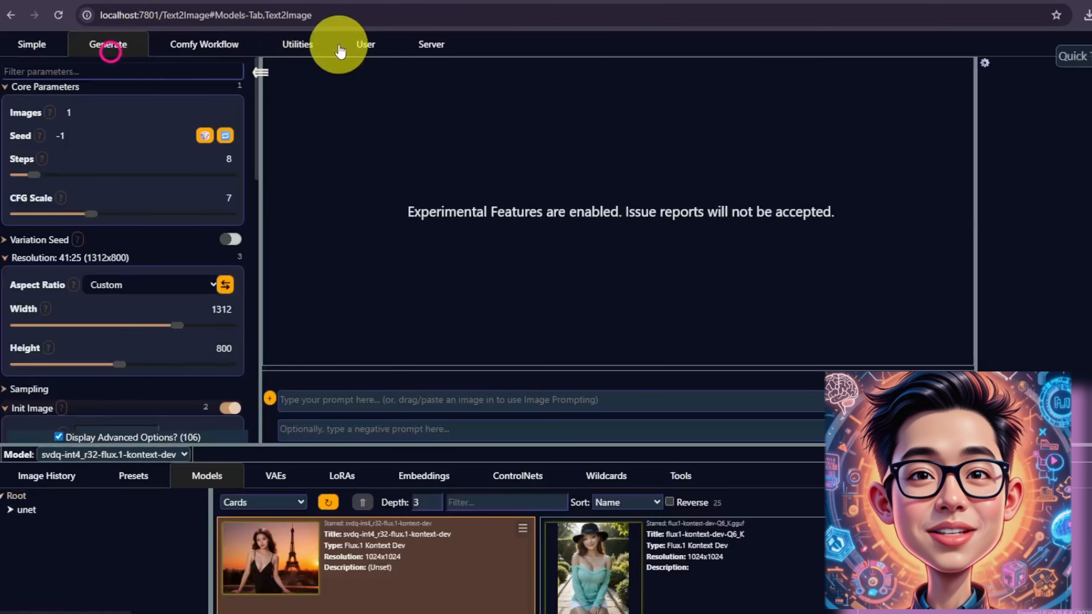
pyautogui.click(307, 53)
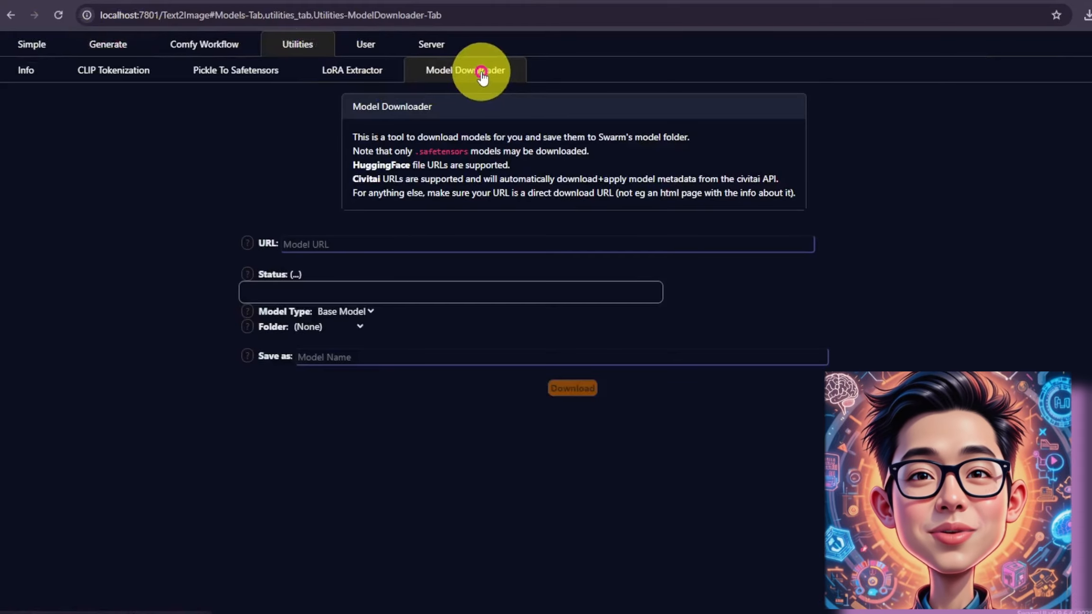
pyautogui.click(333, 243)
pyautogui.write('https://huggingface.co/mit-han-lab/nunchaku-flux.1-kontext-dev/resolve/main/svdq-int4_r32-flux.1-kontext-dev.safetensors')
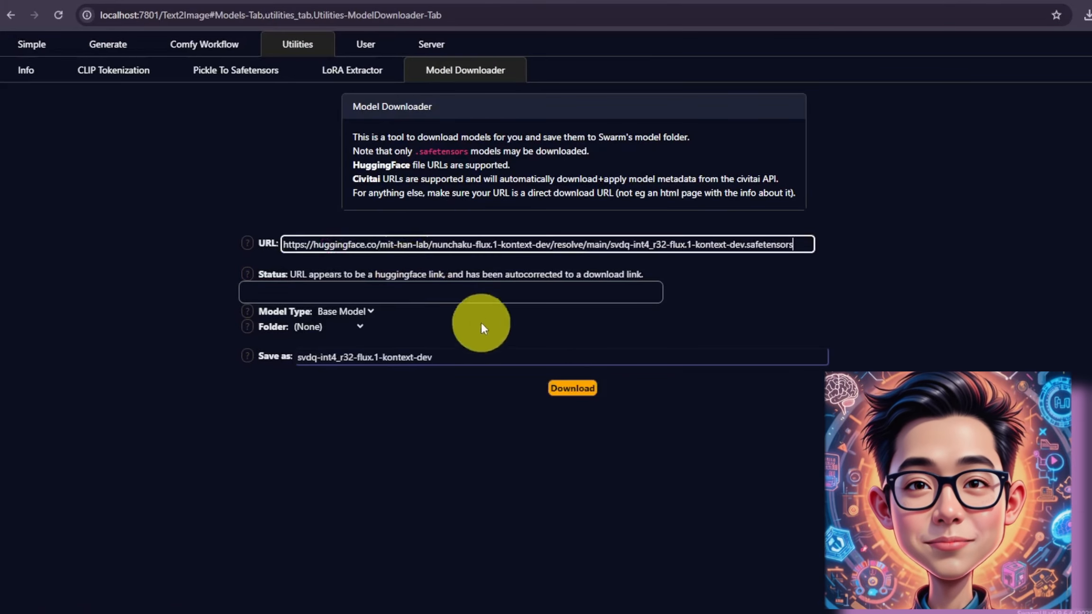
pyautogui.click(793, 287)
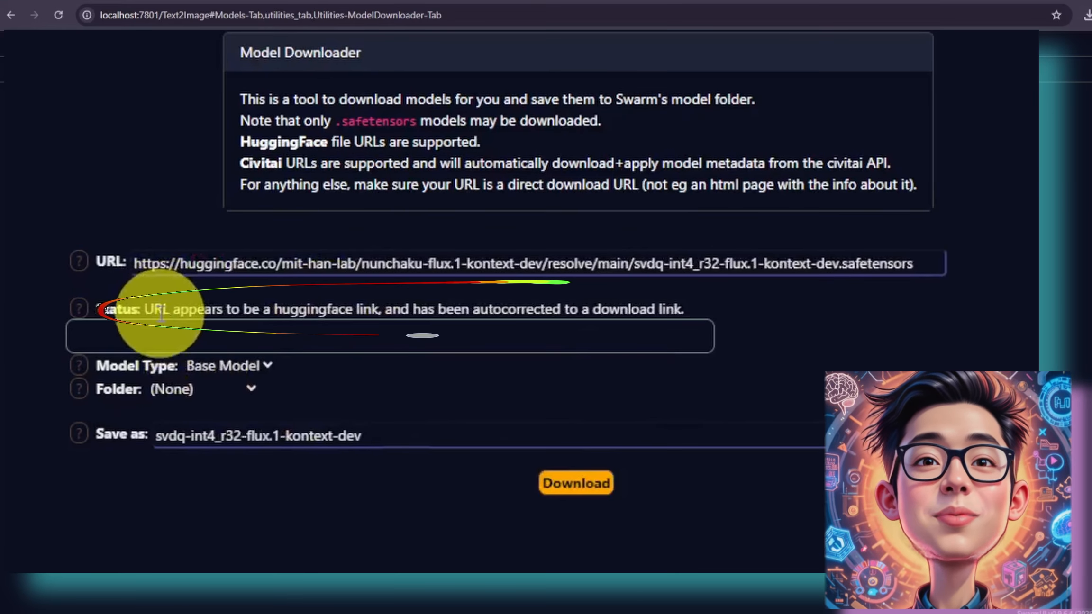
pyautogui.click(334, 441)
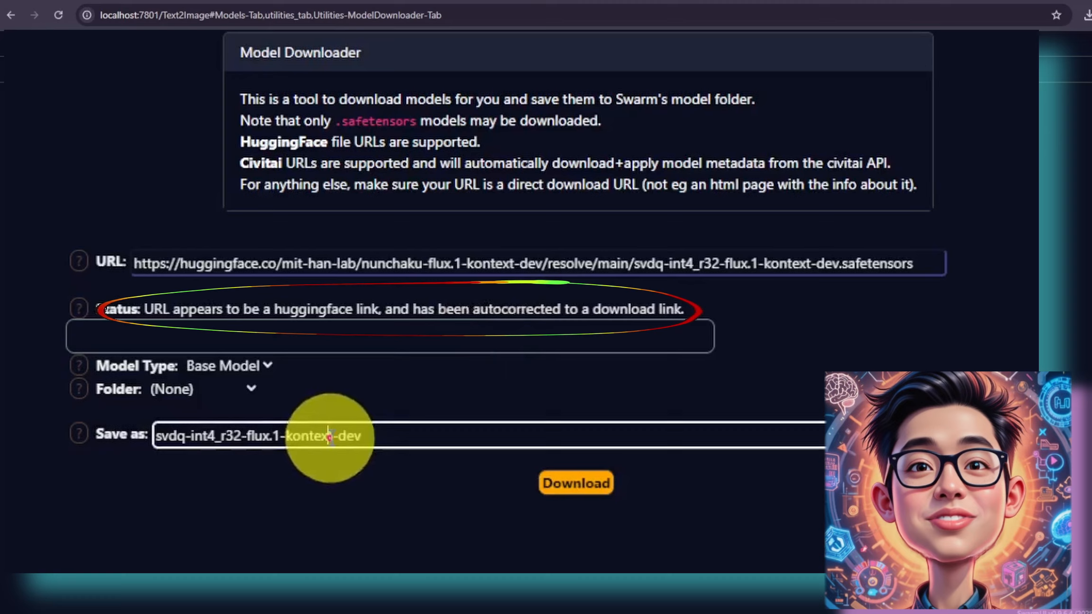
pyautogui.click(391, 443)
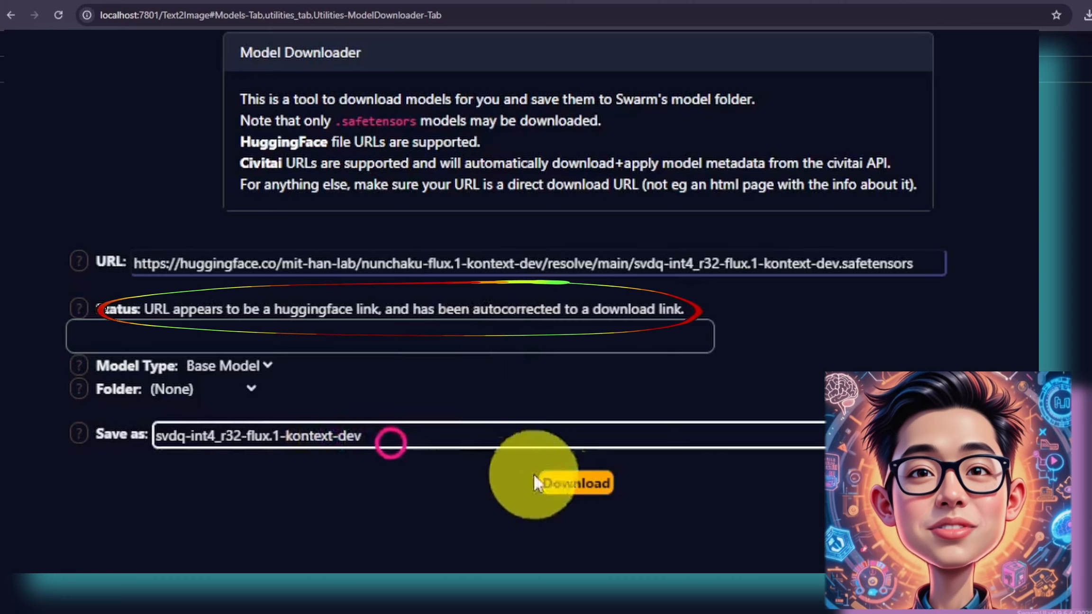
pyautogui.click(582, 488)
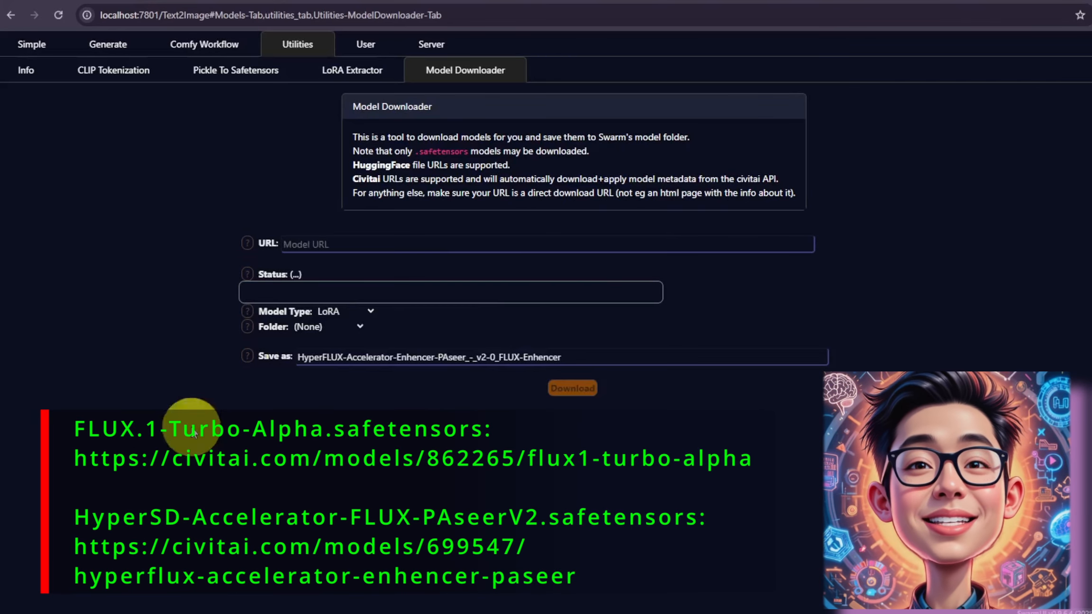
# Step: Download the HyperFLUX Accelerator Enhencer LoRA from its Civitai URL with the Model Downloader
pyautogui.click(292, 244)
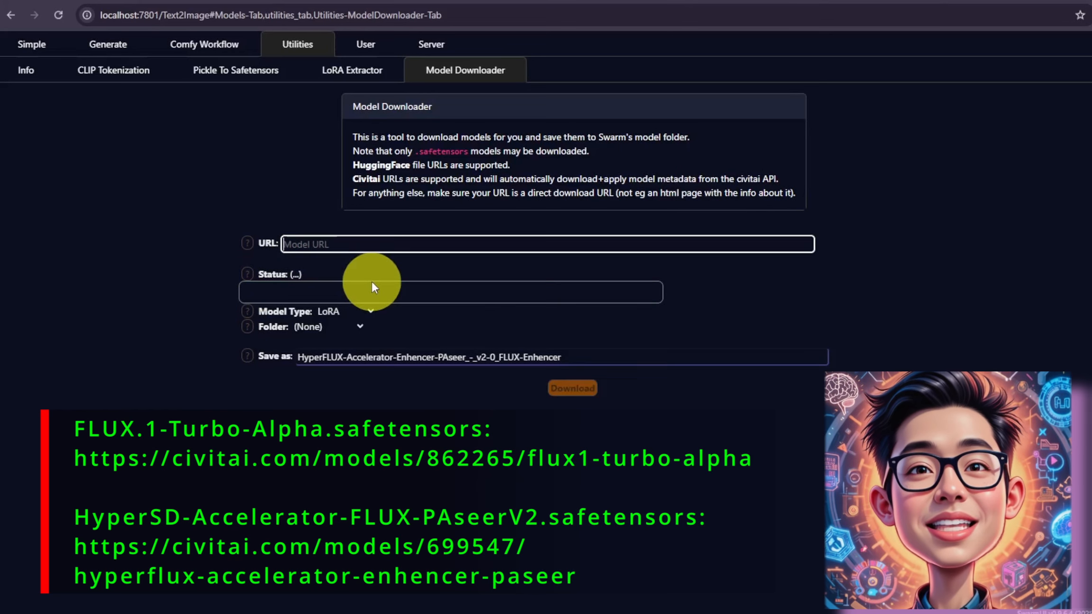
pyautogui.write('https://civitai.com/api/download/models/901795')
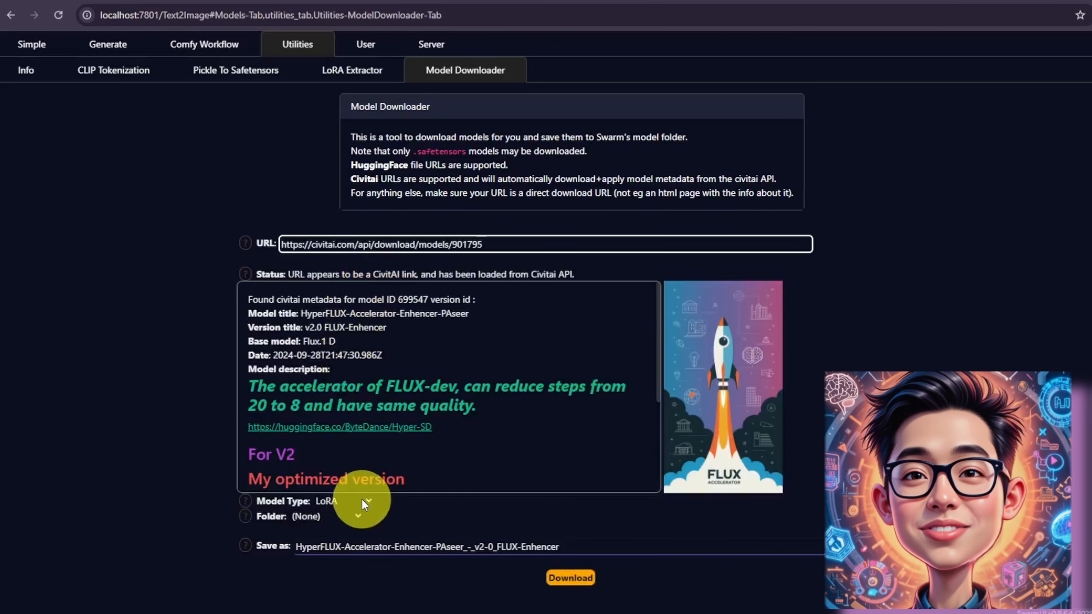
pyautogui.click(363, 500)
pyautogui.click(337, 545)
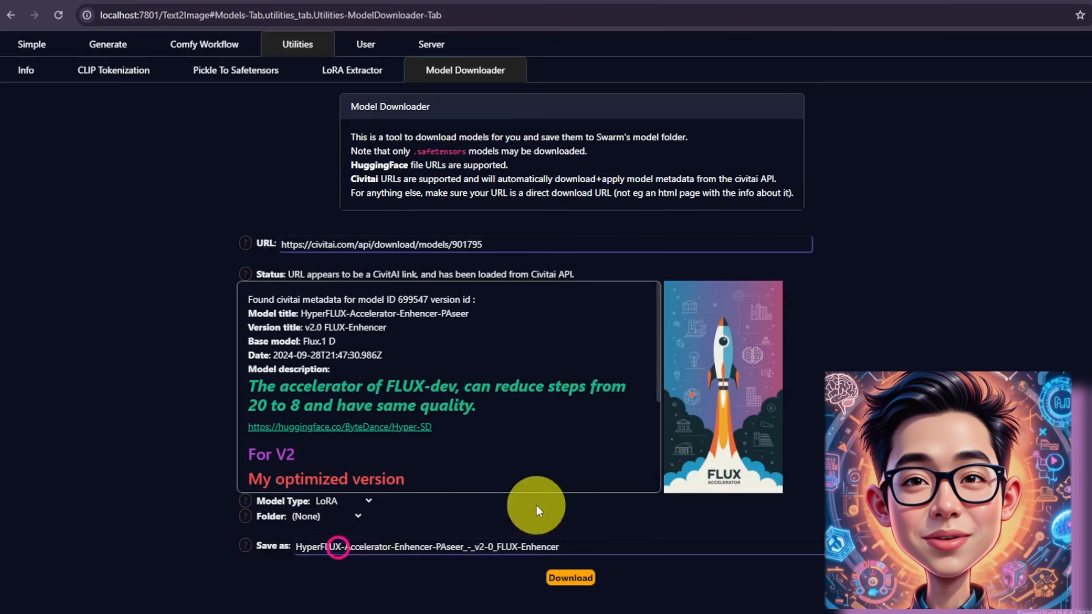
pyautogui.click(478, 548)
pyautogui.press('BackSpace')
pyautogui.press('BackSpace')
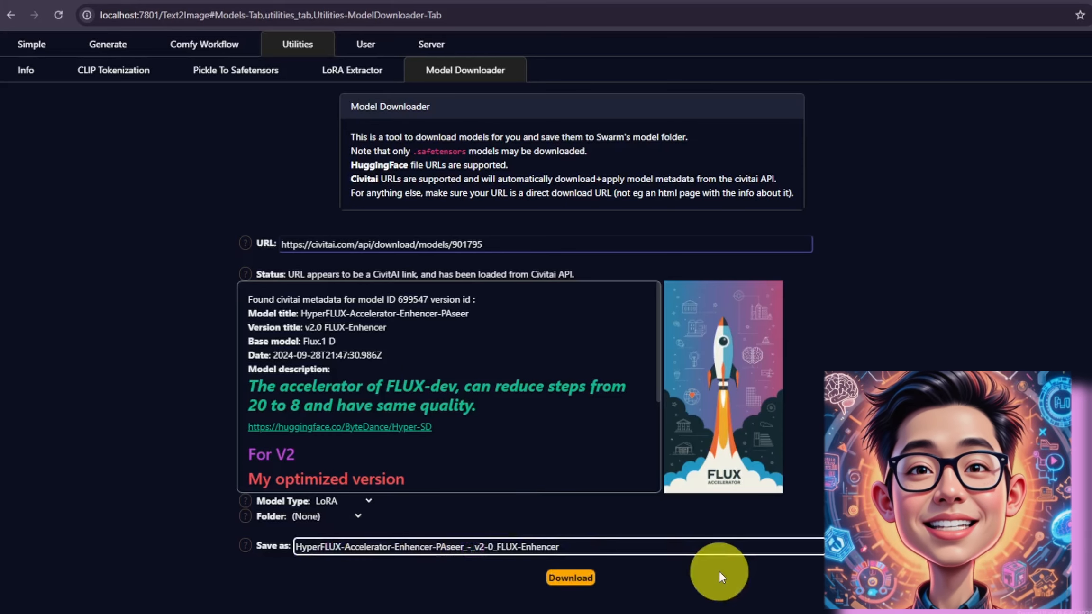
pyautogui.click(563, 579)
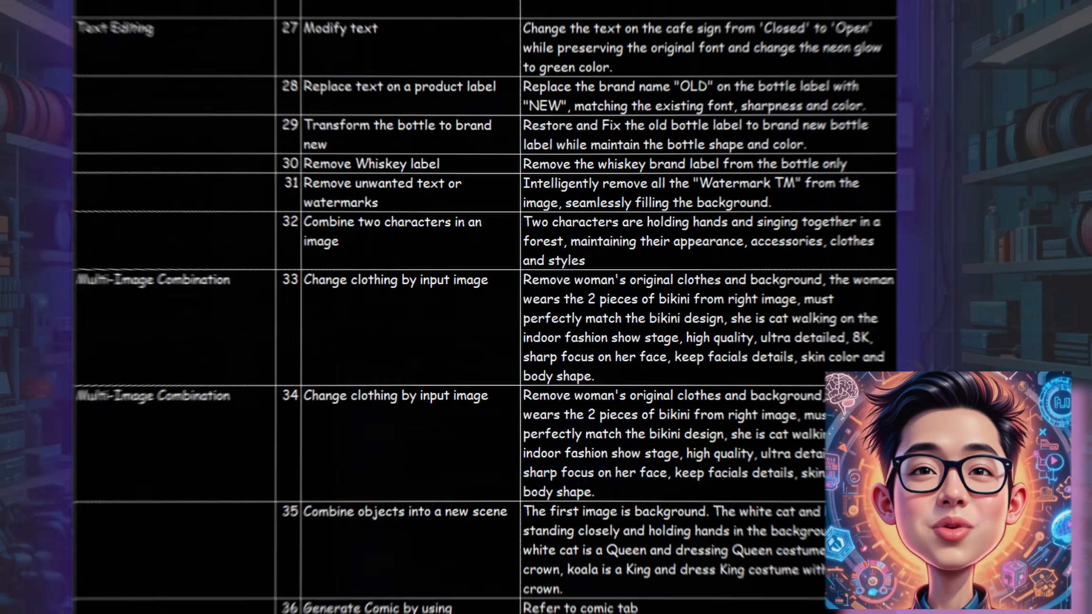
# Step: Edit the svdq-int4_r32-flux1-kontext-dev model's metadata to set its architecture to Flux.1 Kontext Dev and save
pyautogui.click(797, 517)
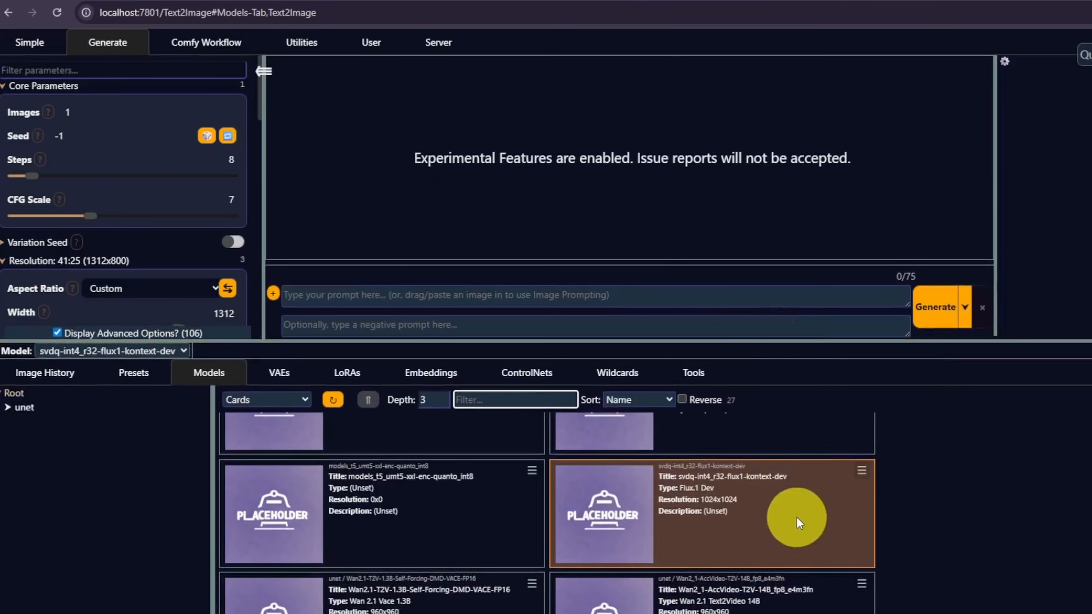
pyautogui.scroll(-1, 798, 516)
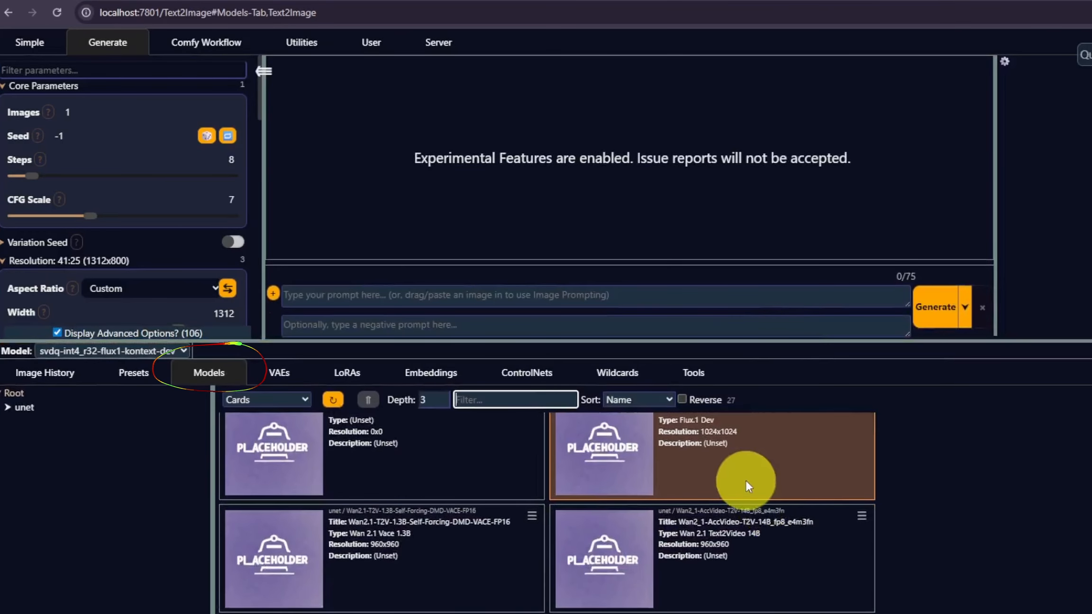
pyautogui.scroll(1, 747, 479)
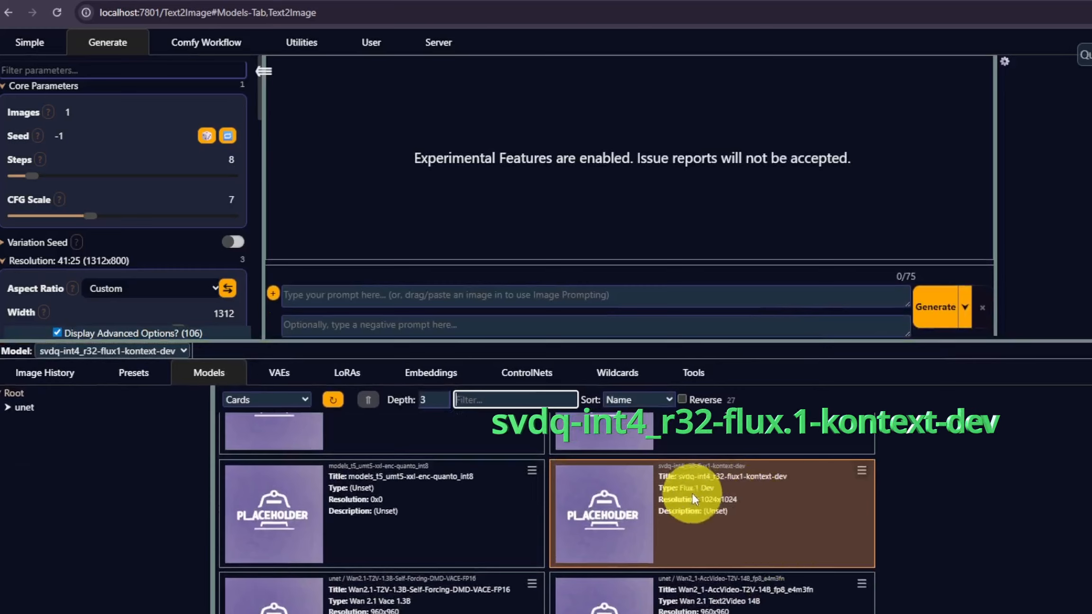
pyautogui.click(861, 471)
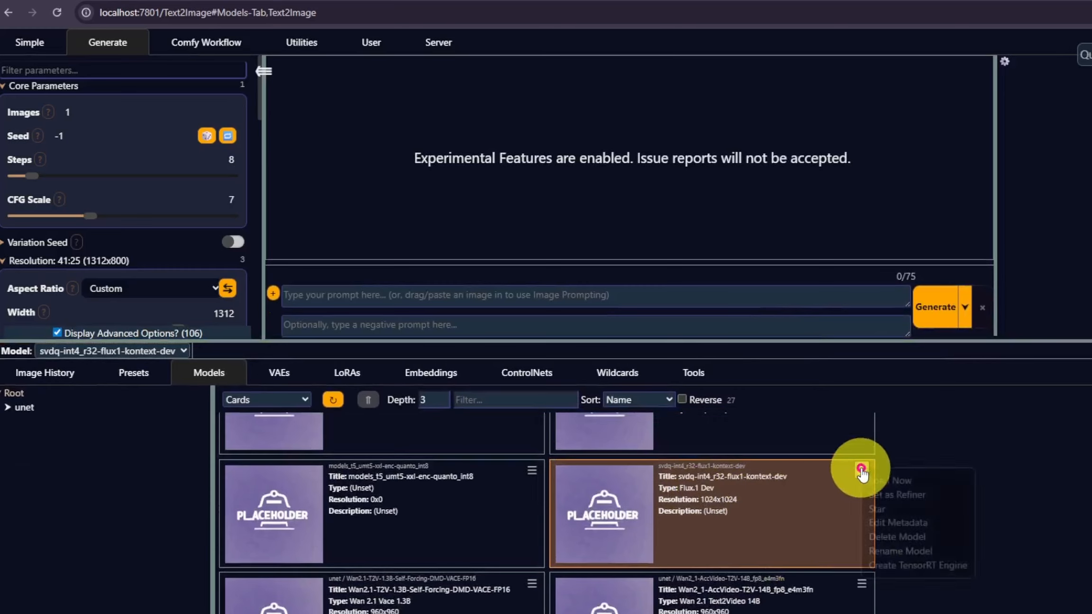
pyautogui.click(898, 523)
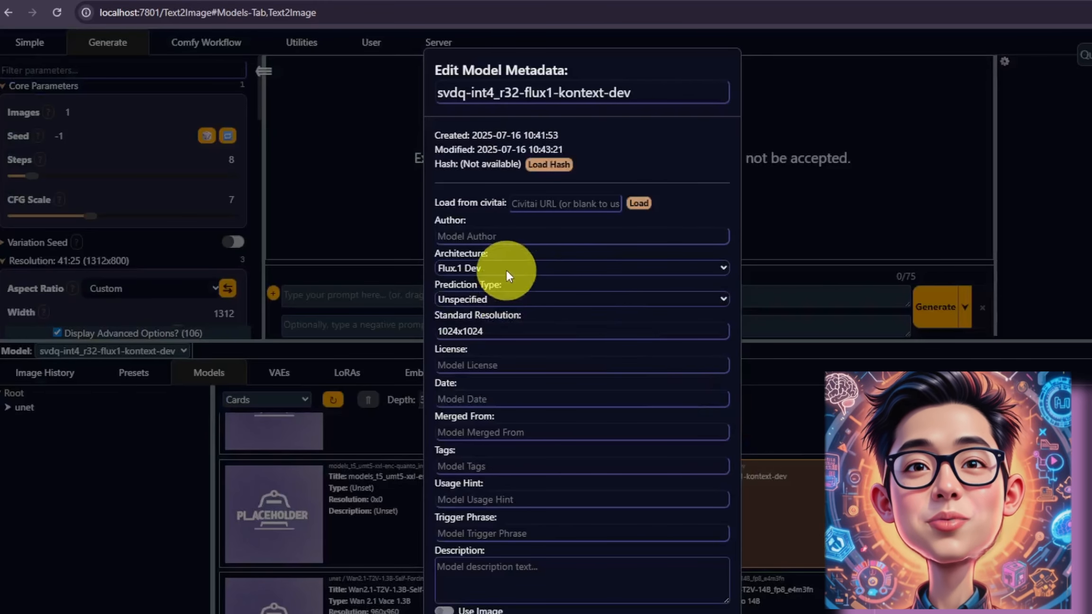
pyautogui.click(506, 271)
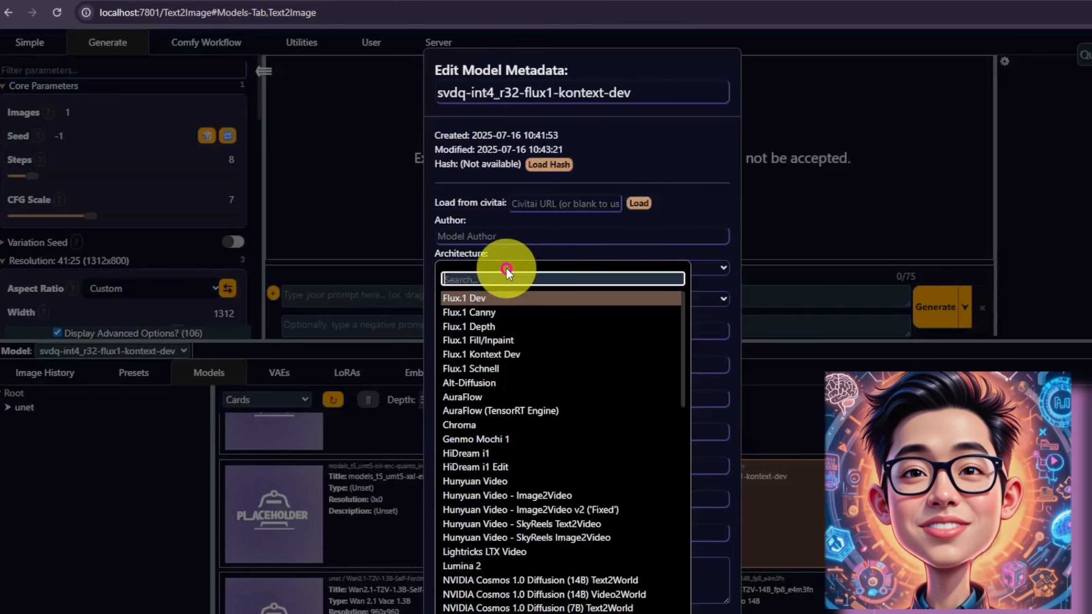
pyautogui.click(526, 355)
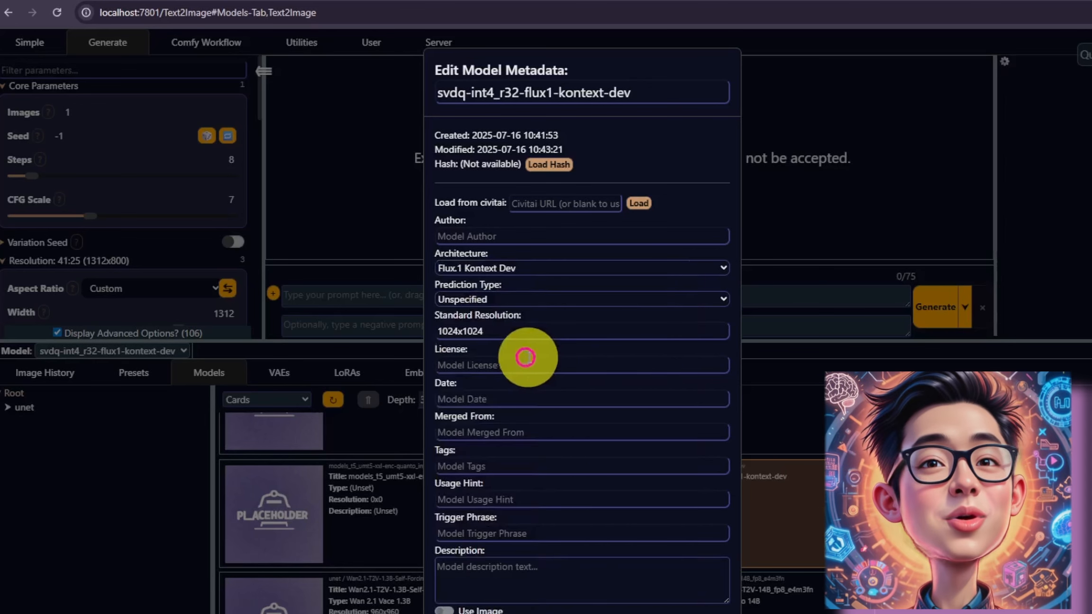
pyautogui.scroll(-2, 539, 579)
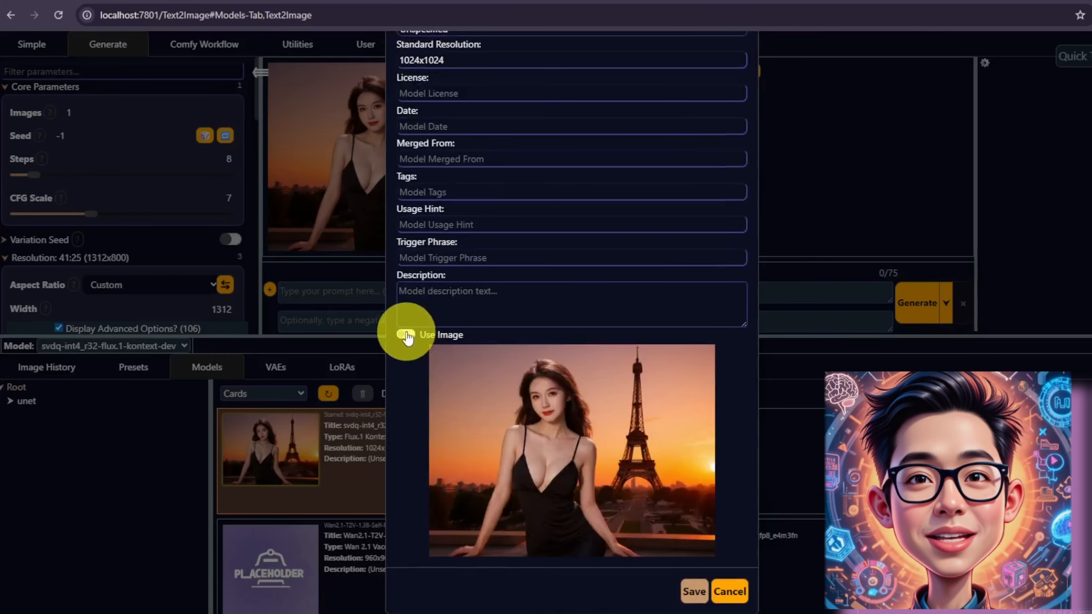
pyautogui.click(682, 575)
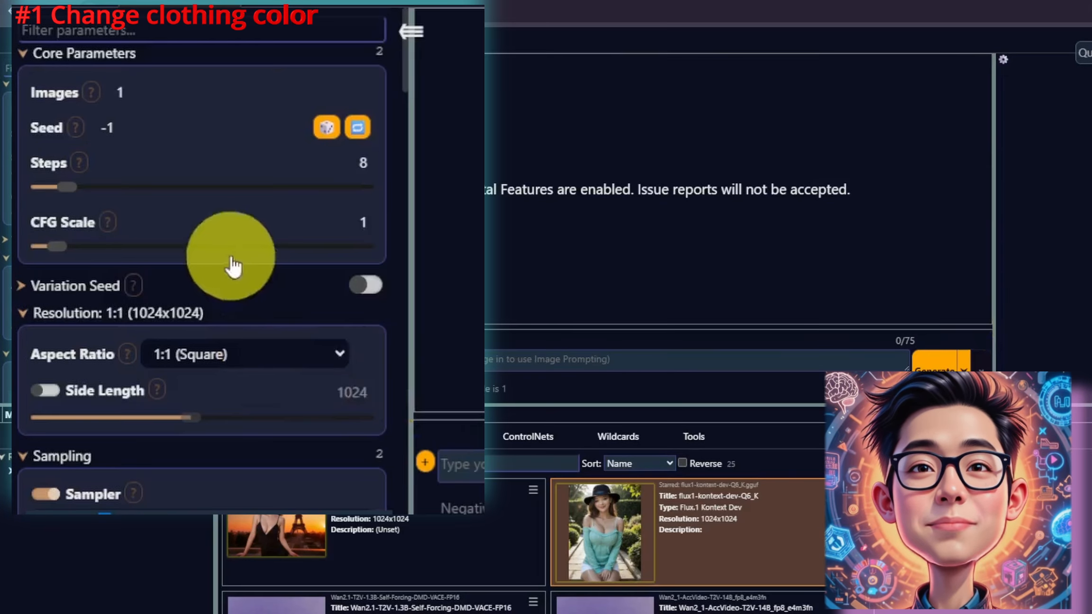
# Step: Load the 1917001-photorealistic image as the init image and apply Use Exact Aspect Resolution to it
pyautogui.scroll(-3, 211, 415)
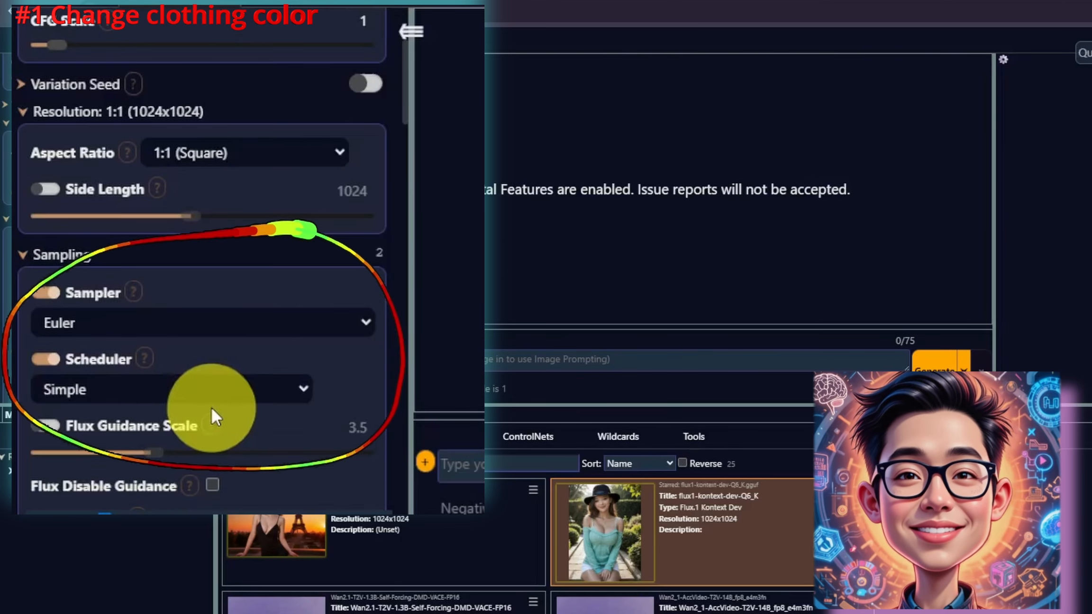
pyautogui.scroll(-4, 212, 418)
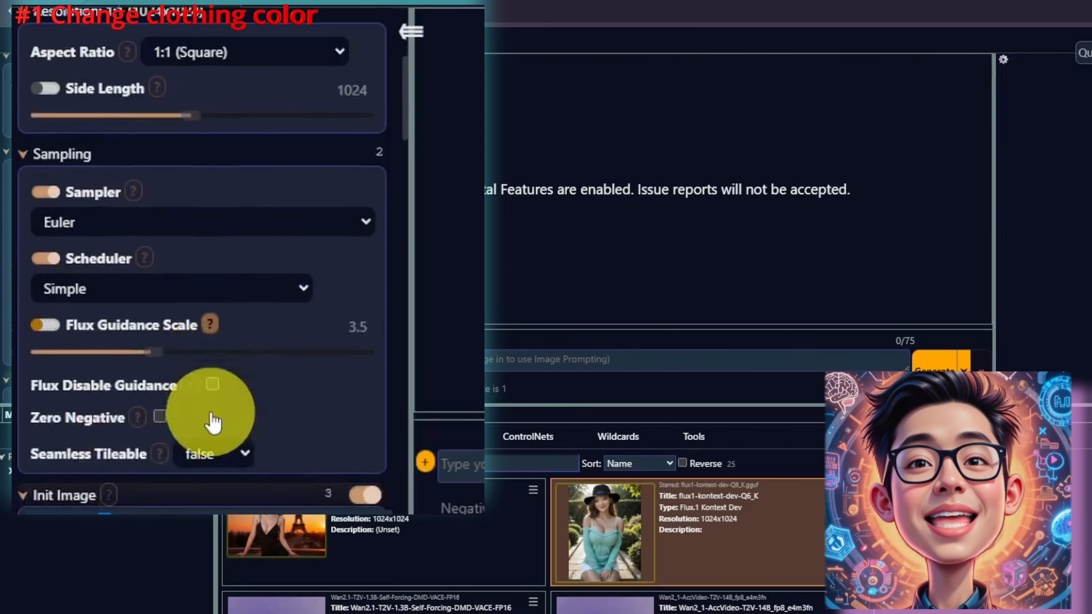
pyautogui.scroll(-2, 213, 419)
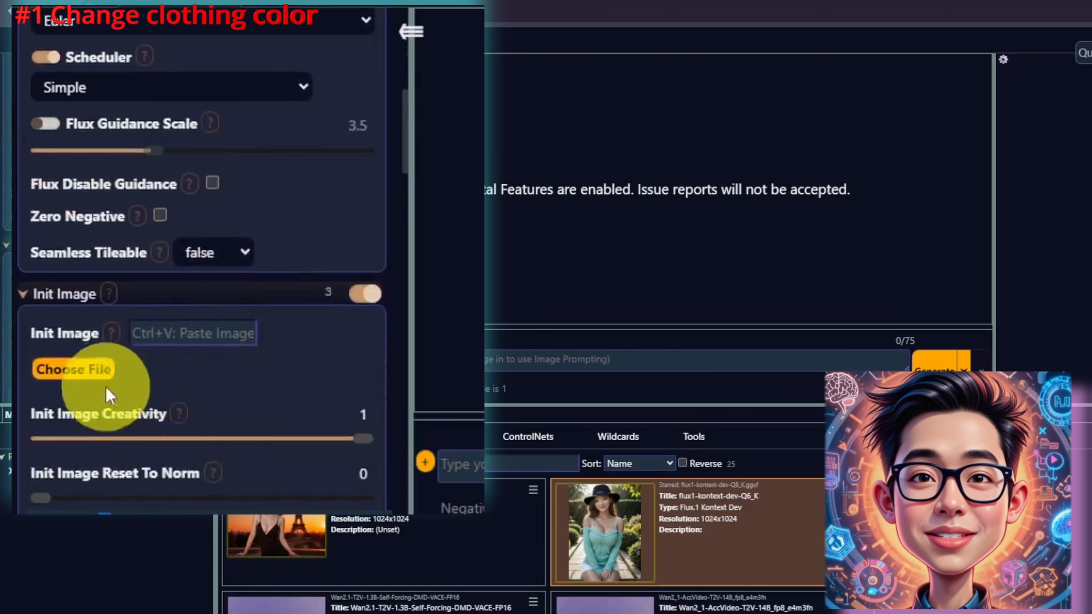
pyautogui.click(96, 375)
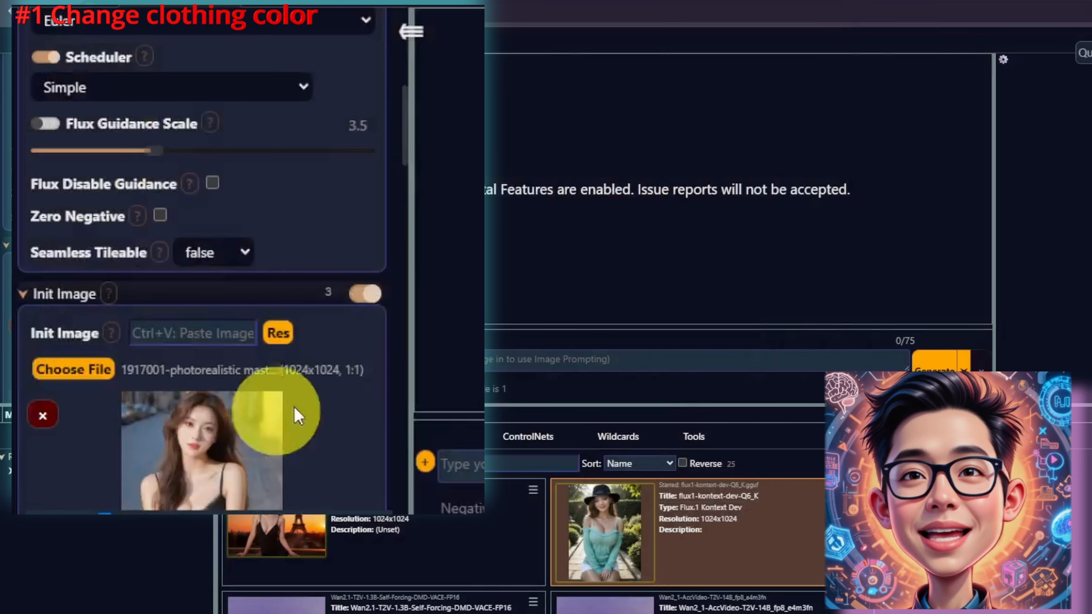
pyautogui.scroll(-4, 291, 410)
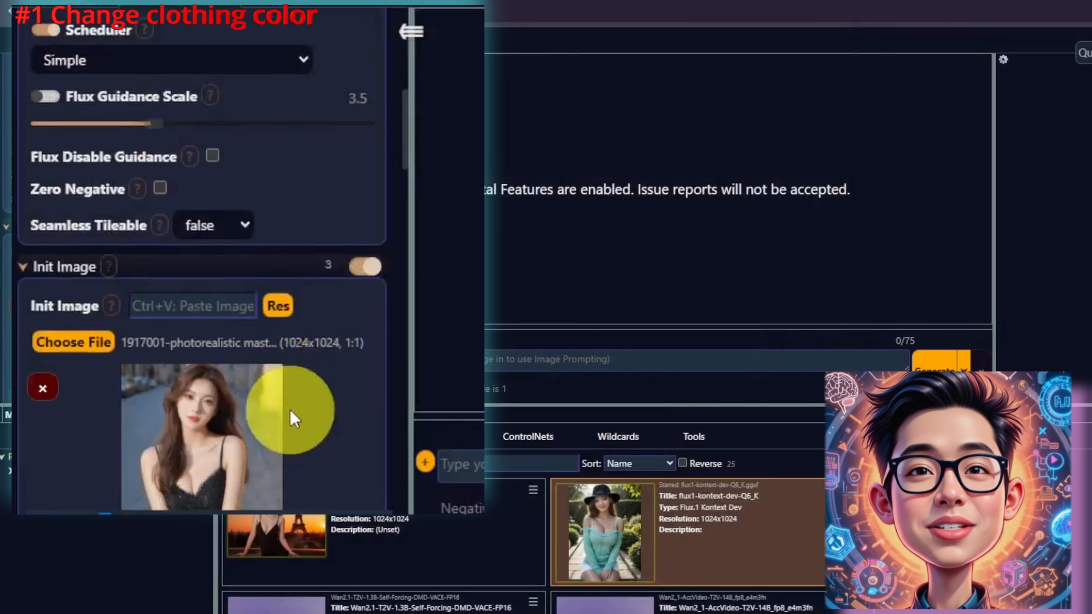
pyautogui.click(275, 134)
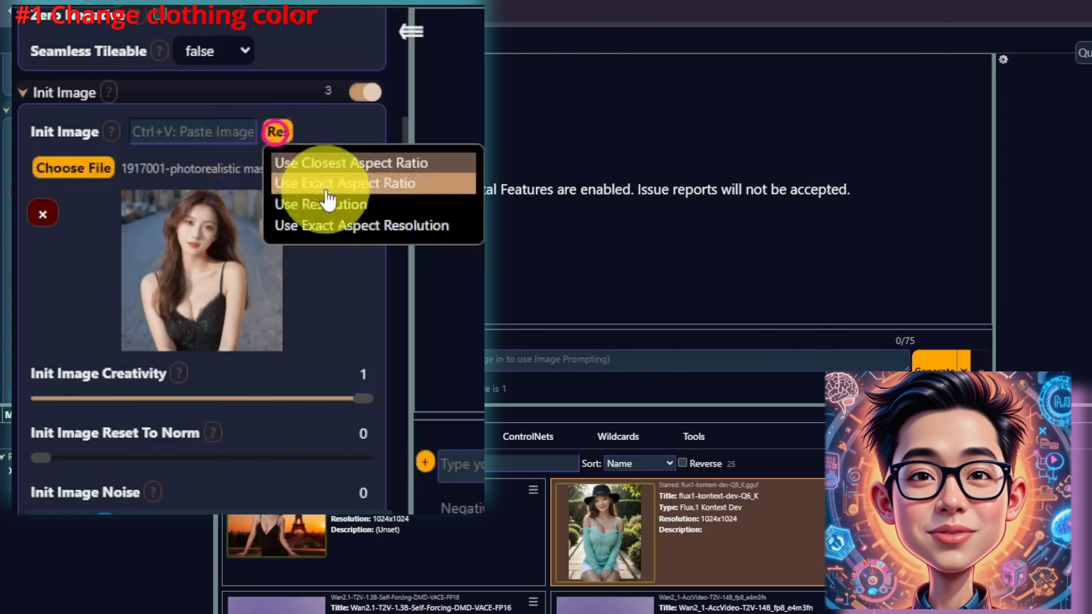
pyautogui.click(364, 226)
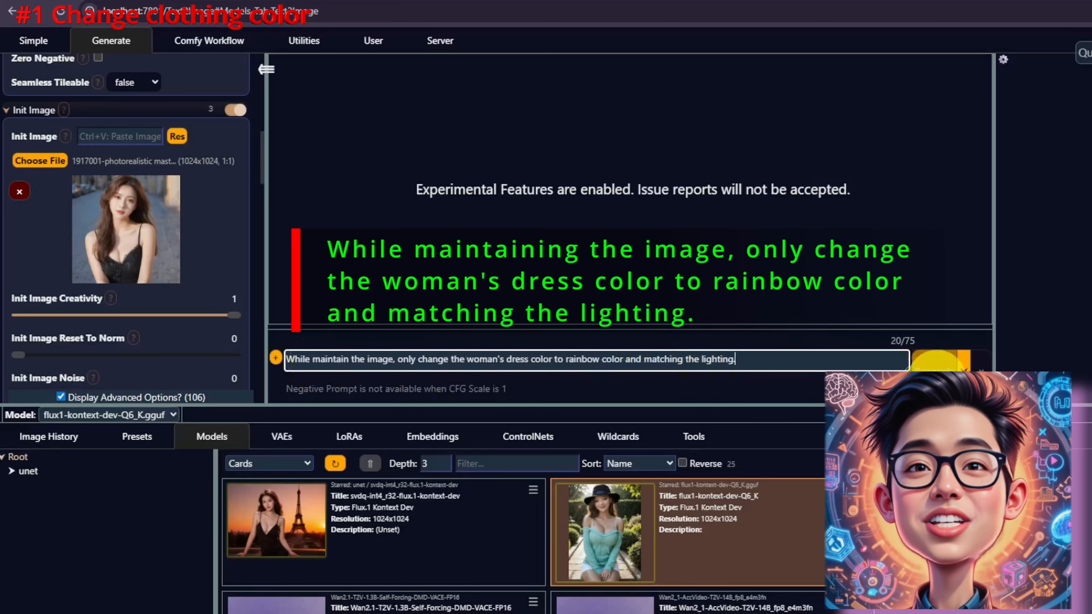
# Step: Generate the edit with the prompt changing the woman's dress color to rainbow while matching the lighting
pyautogui.click(936, 365)
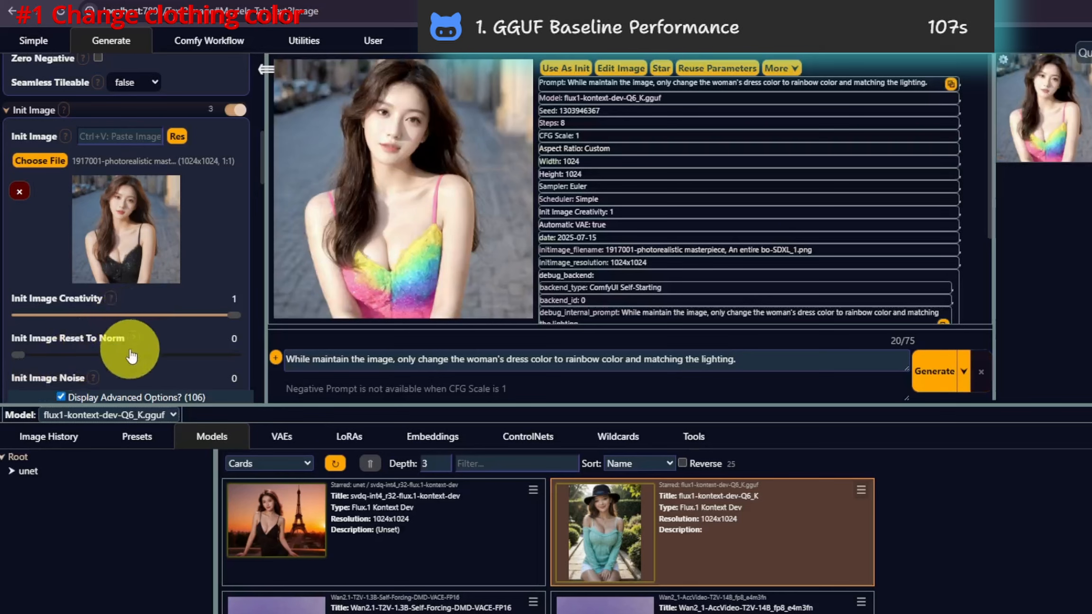
pyautogui.scroll(-15, 135, 356)
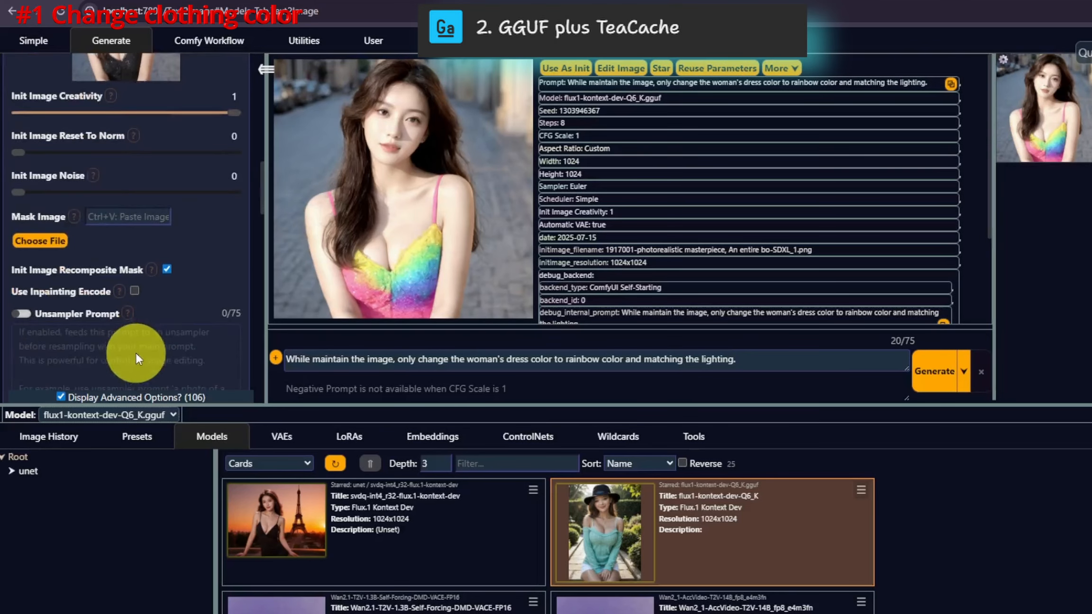
pyautogui.scroll(-10, 136, 356)
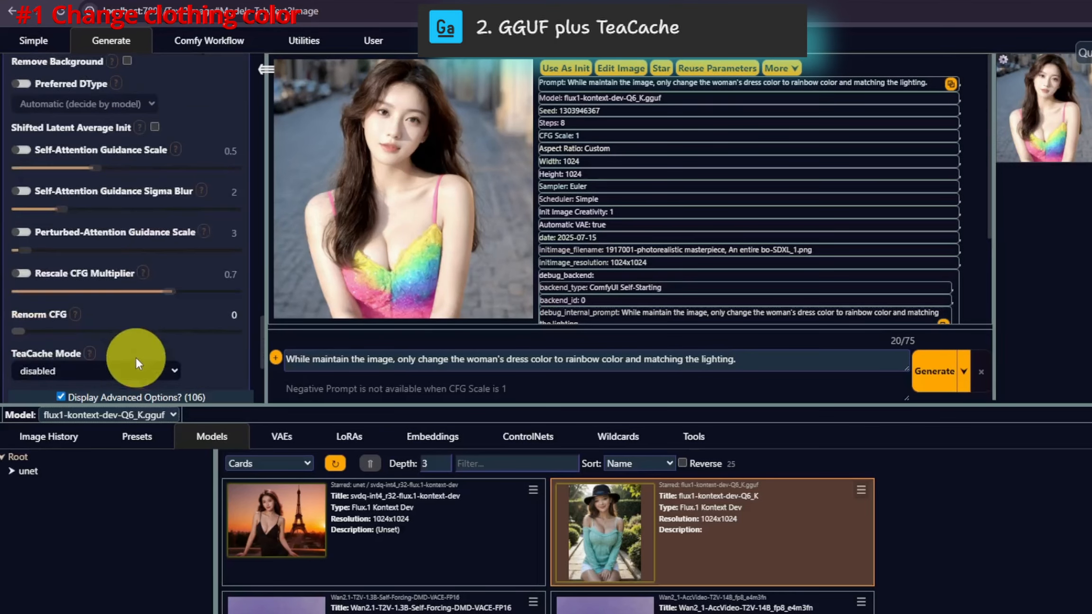
# Step: Set TeaCache Mode to all and generate the dress-color edit with the GGUF model
pyautogui.click(78, 229)
pyautogui.click(67, 278)
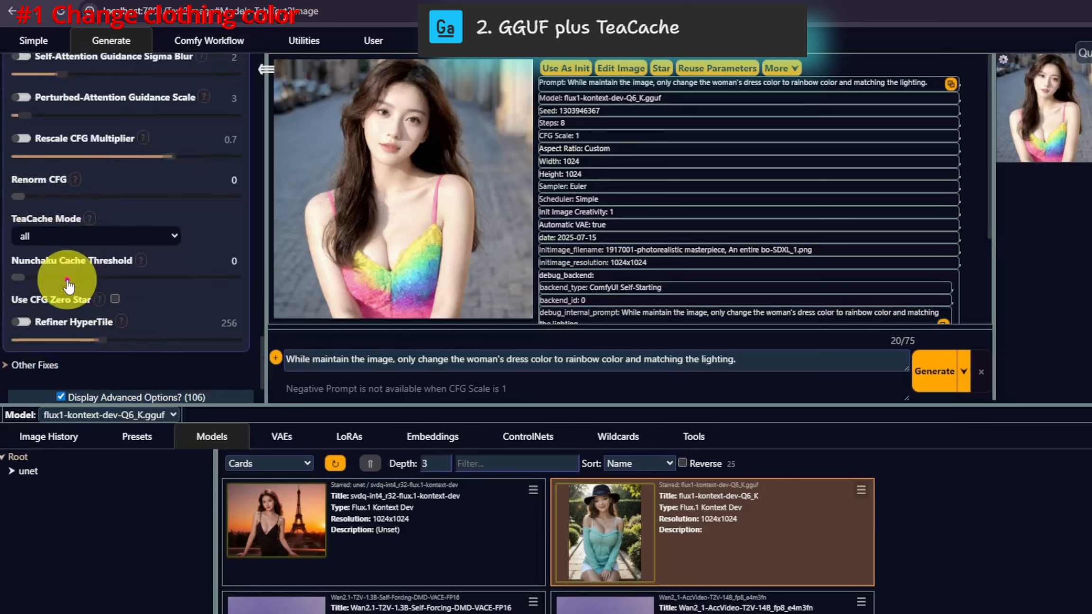
pyautogui.click(933, 371)
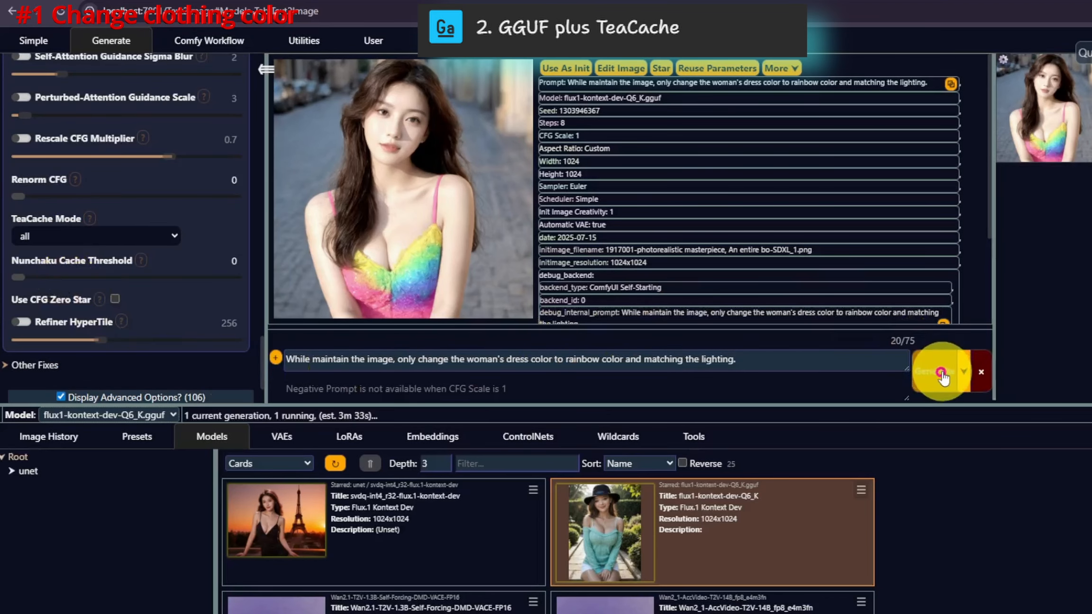
# Step: Open the newest TeaCache result from the image history to view it full size
pyautogui.scroll(10, 92, 315)
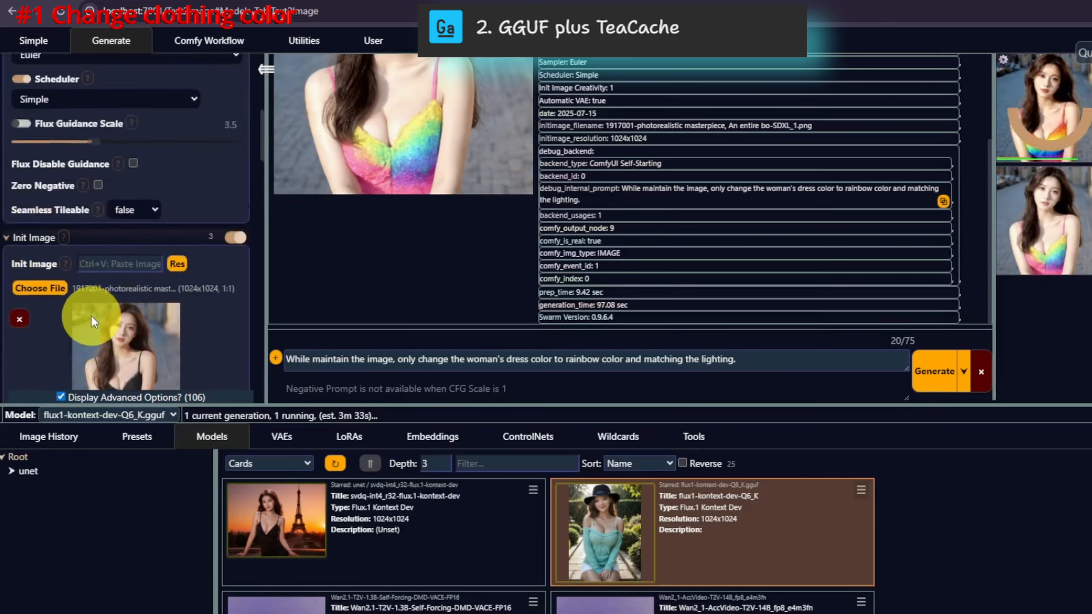
pyautogui.click(1069, 271)
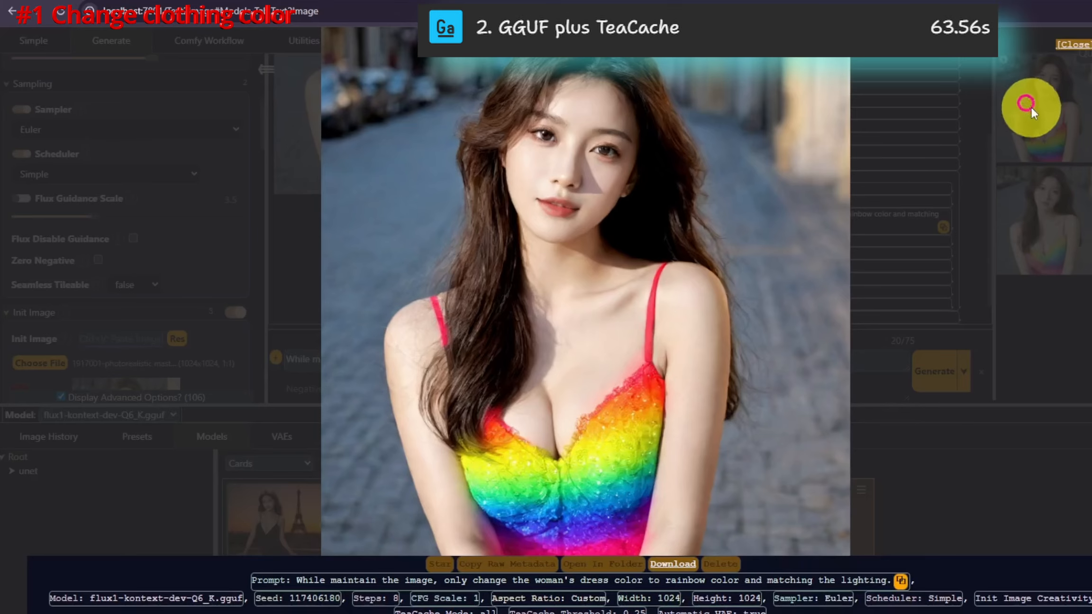
# Step: Filter the LoRAs for hy, add the HyperSD-Accelerator-FLUX-PAseerV2 LoRA, and generate the edit again
pyautogui.click(350, 436)
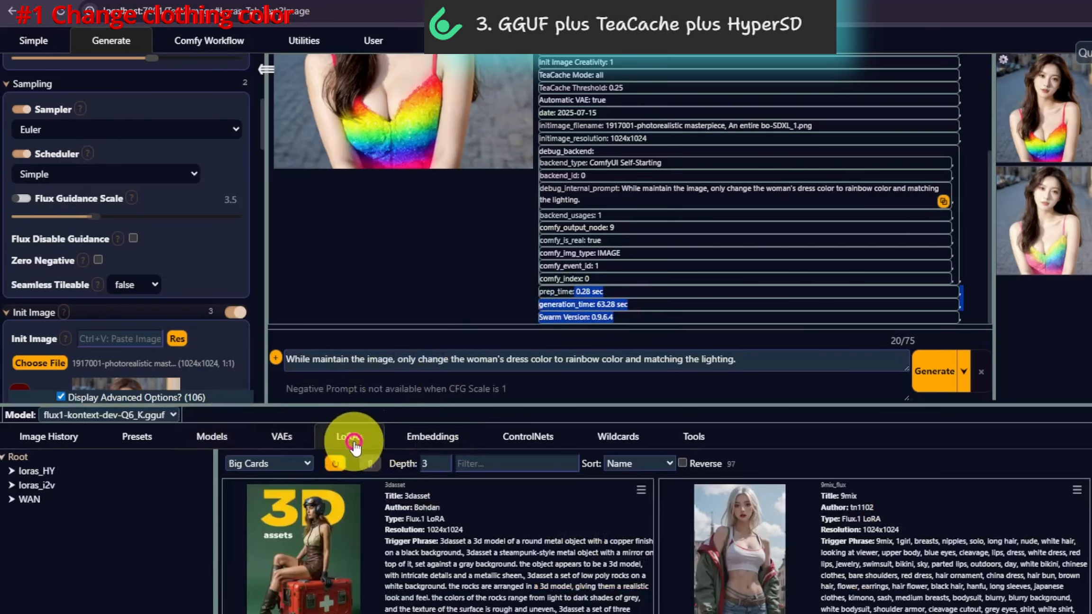
pyautogui.click(512, 465)
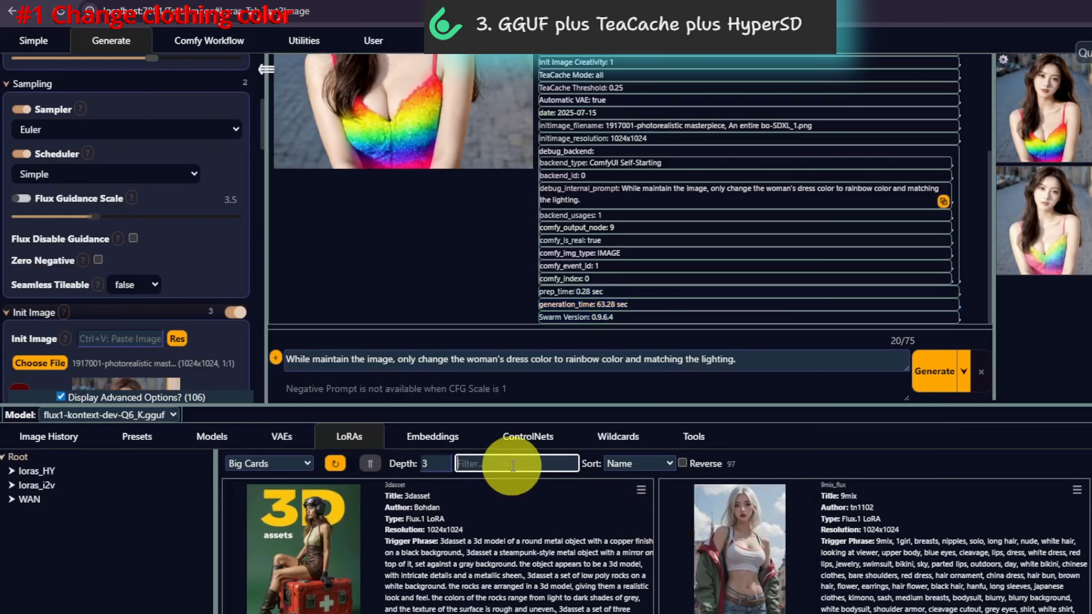
pyautogui.write('hy')
pyautogui.scroll(-2, 747, 594)
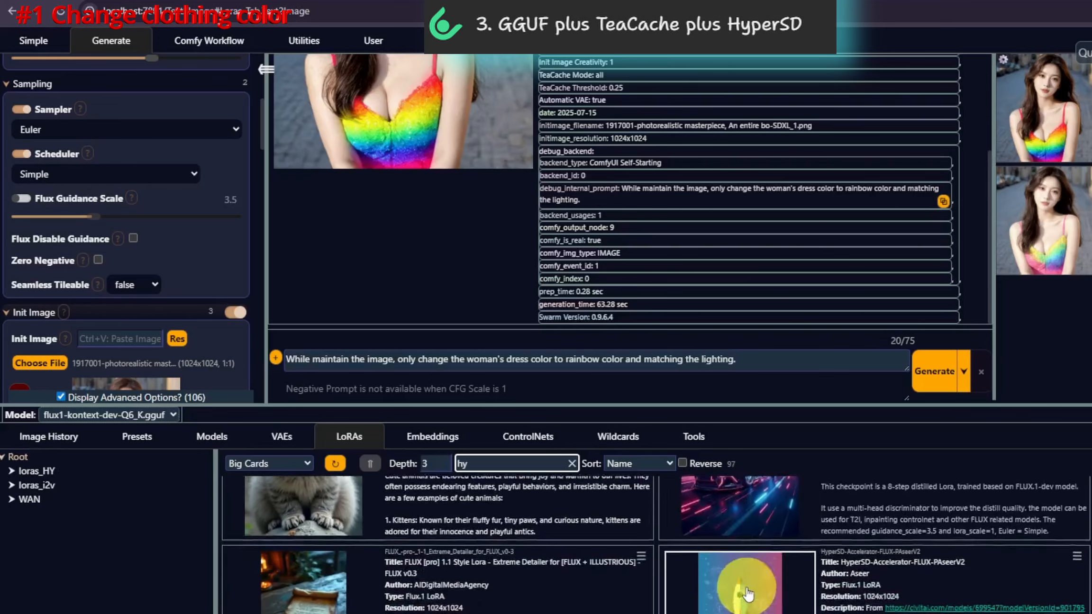
pyautogui.click(747, 594)
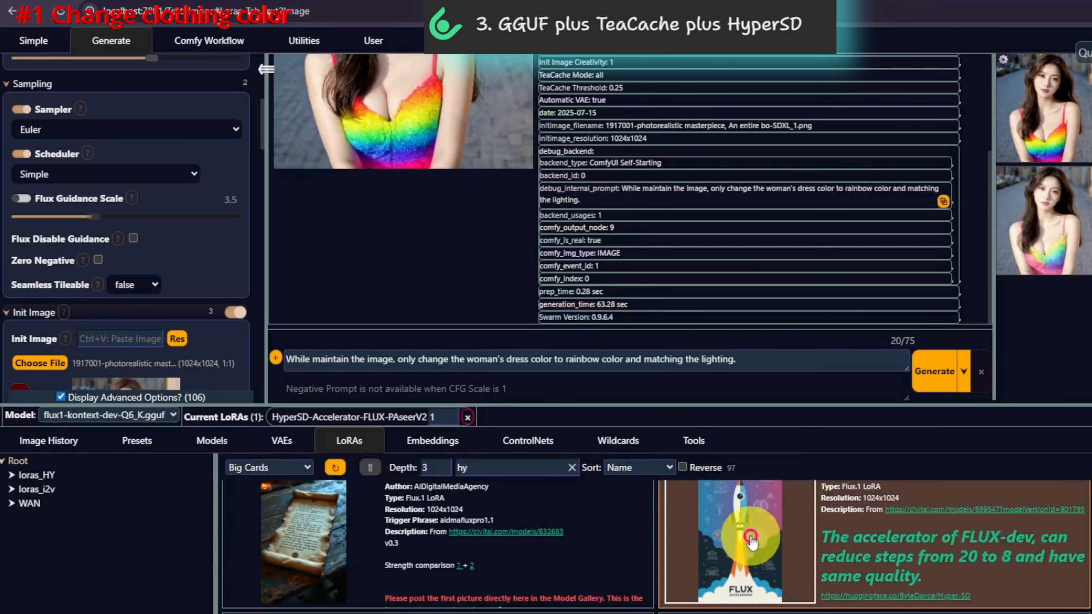
pyautogui.click(932, 382)
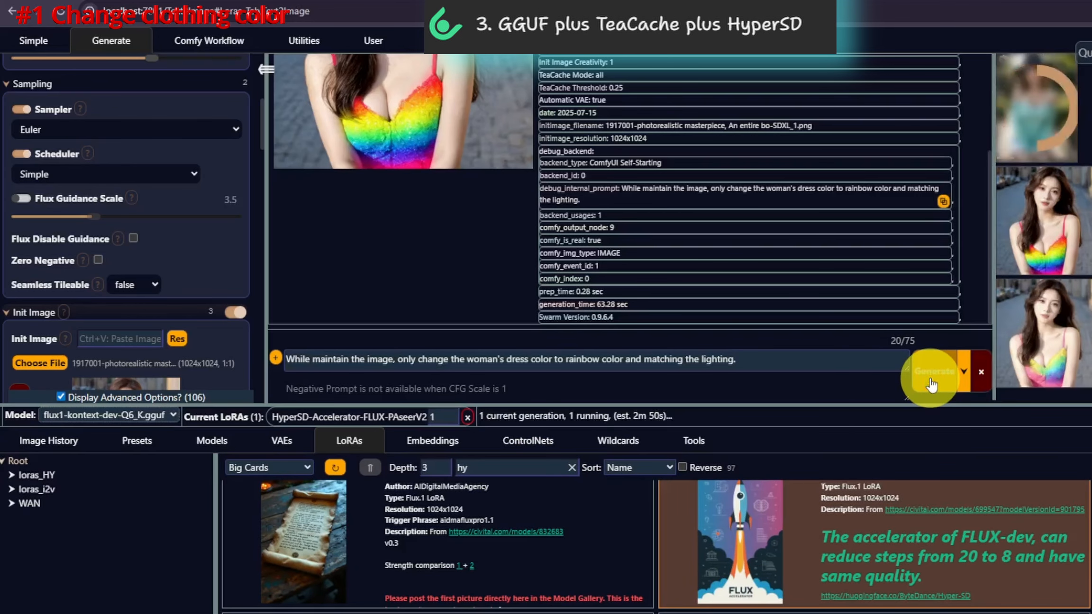
# Step: Open the HyperSD-accelerated result from the image history to inspect it
pyautogui.scroll(5, 231, 183)
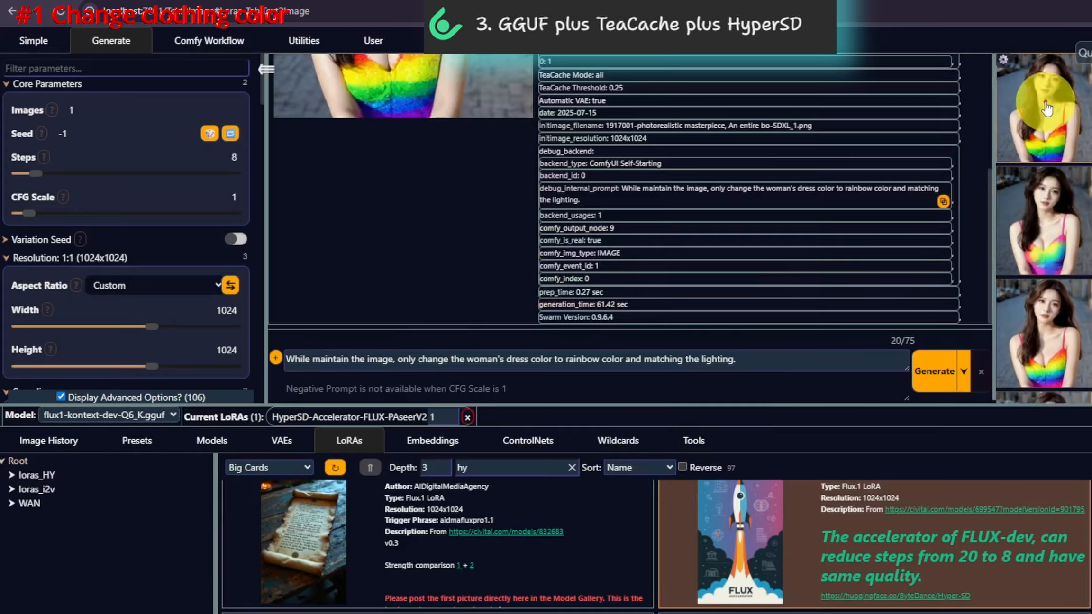
pyautogui.click(1045, 102)
pyautogui.click(887, 252)
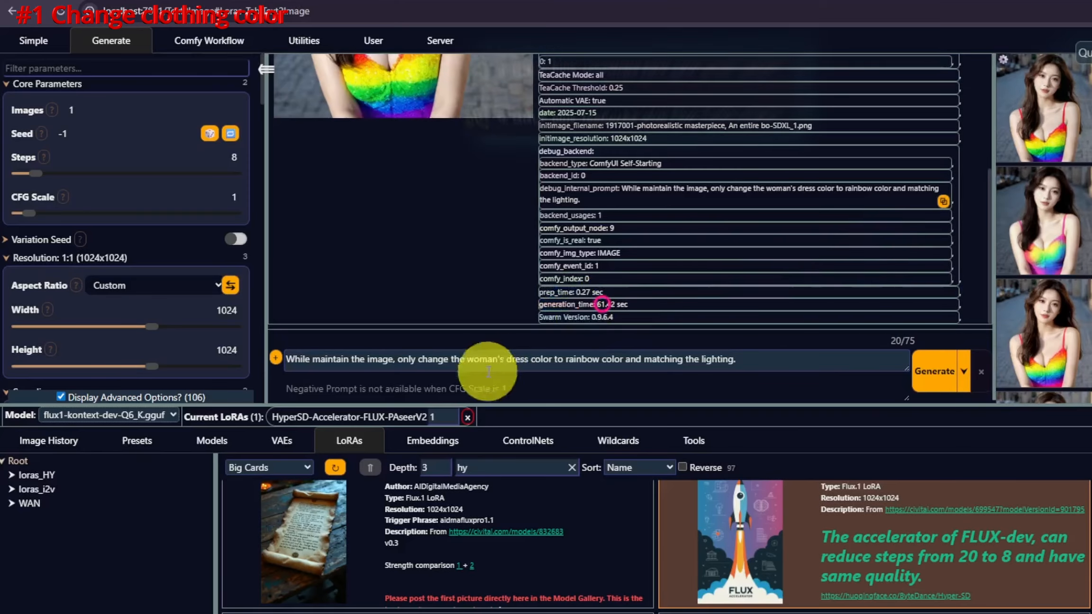
# Step: Replace the HyperSD LoRA with the FLUX-1-Turbo-Alpha LoRA, generate the edit, and open the result
pyautogui.click(467, 418)
pyautogui.scroll(2, 862, 538)
pyautogui.click(862, 540)
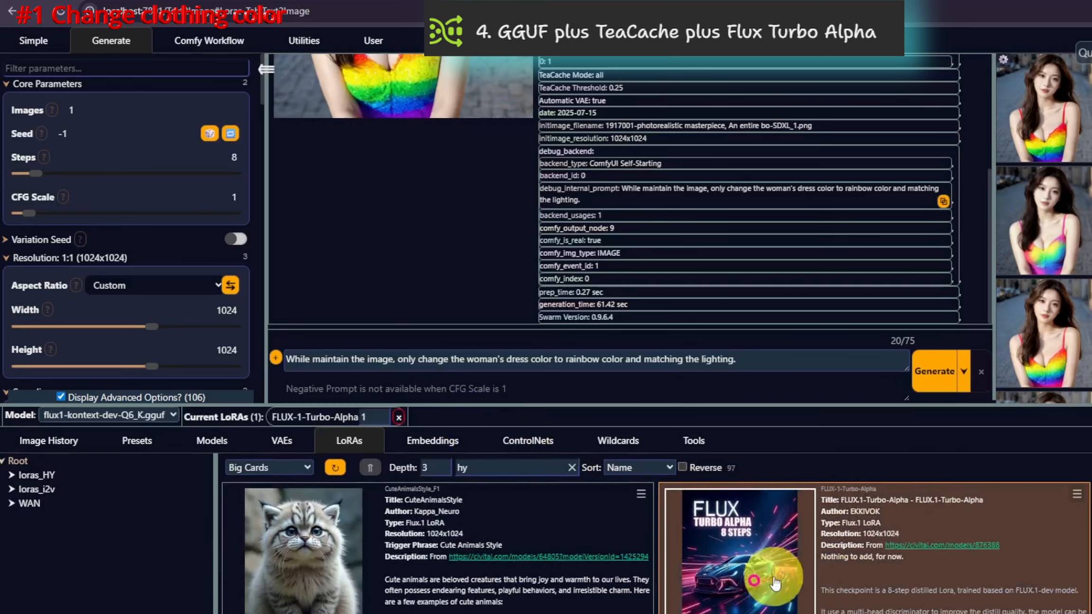
pyautogui.click(919, 373)
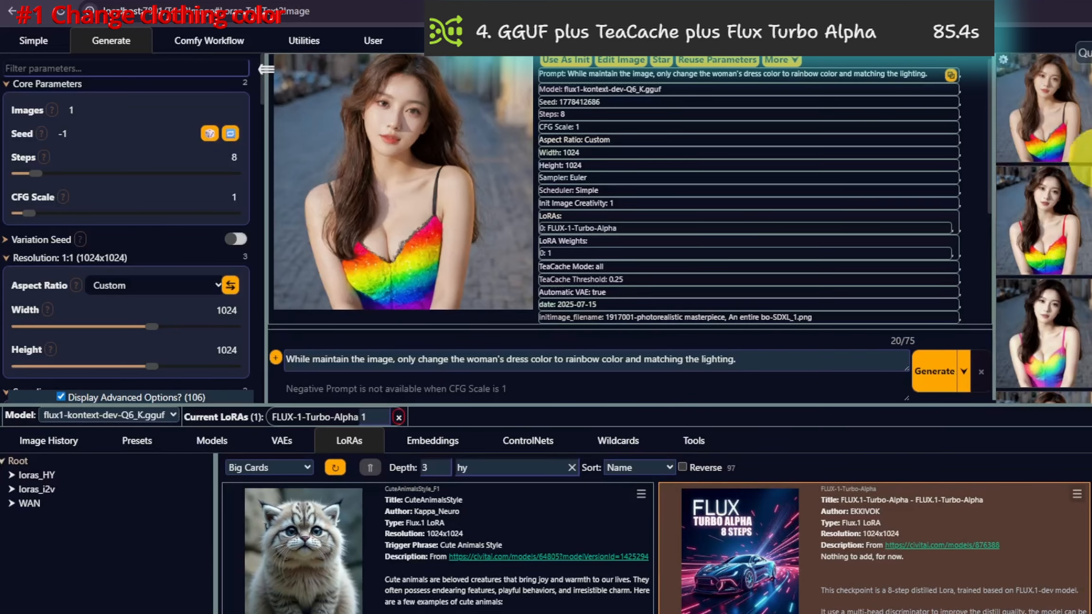
pyautogui.click(1053, 97)
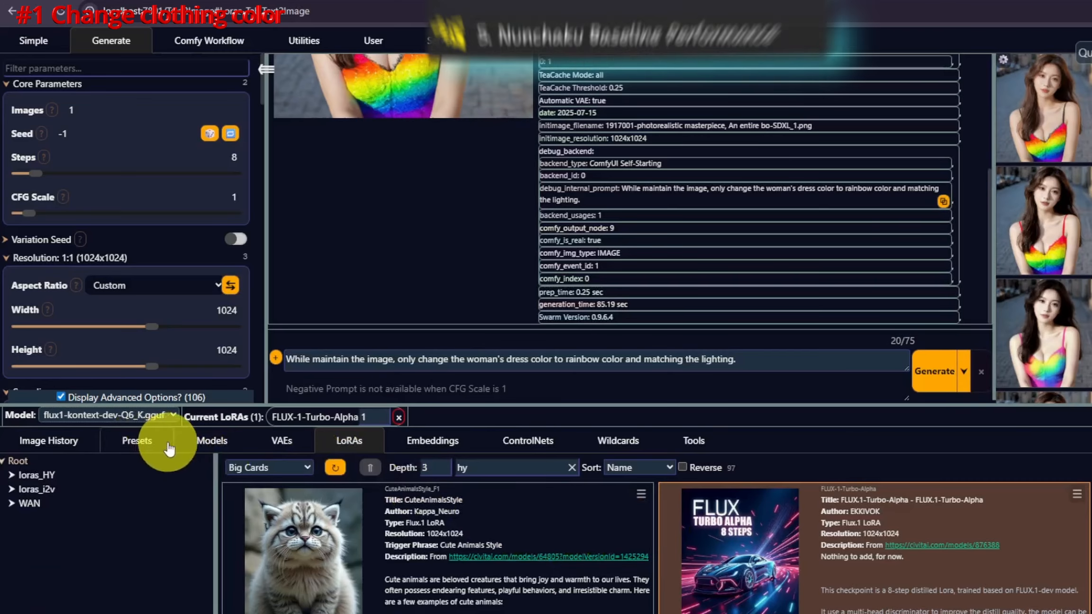
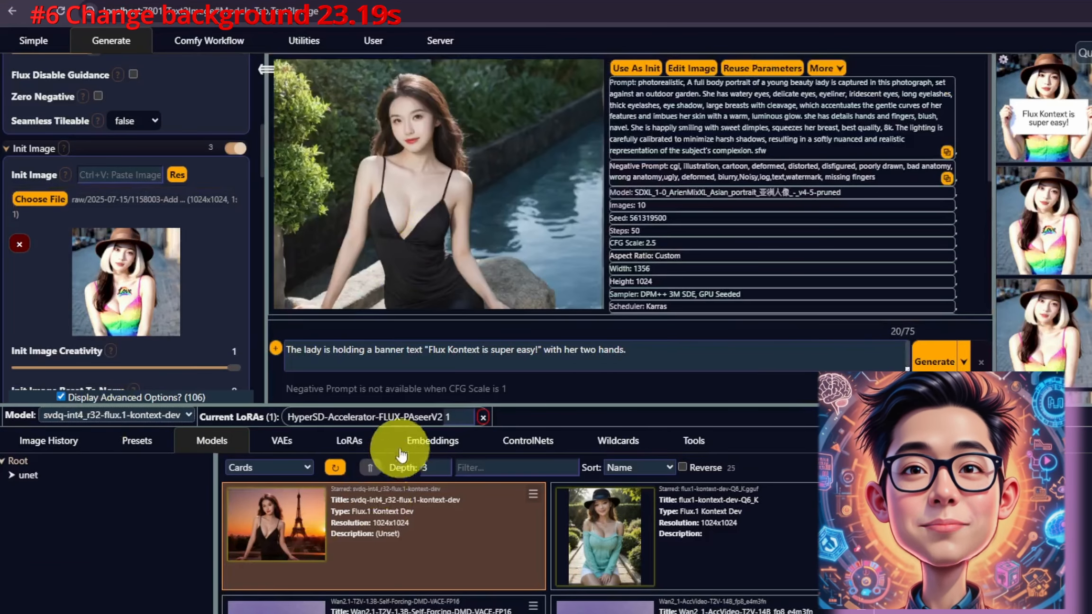
# Step: Replace the prompt with the instruction to swap the garden background for a serene, misty forest at dawn
pyautogui.click(412, 353)
pyautogui.hotkey('ctrl', 'a')
pyautogui.write("Replace the garden background with a serene, misty forest at dawn, maintaining the subject's original position but the lady fits into the background situation and lighting perfectly")
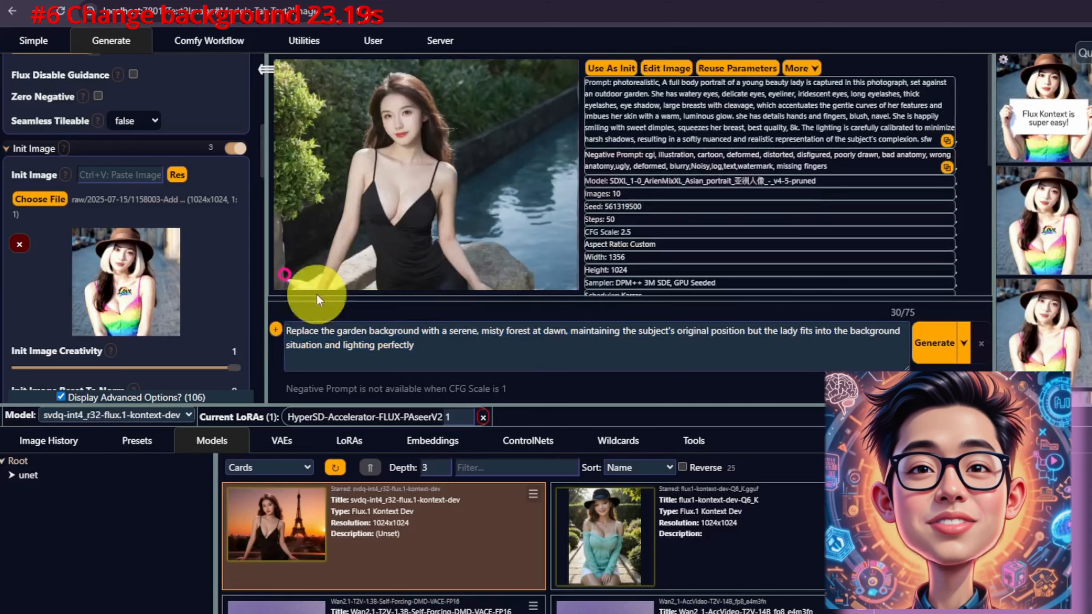
# Step: Use the current garden image as the init image and apply its exact aspect resolution
pyautogui.scroll(-1, 194, 341)
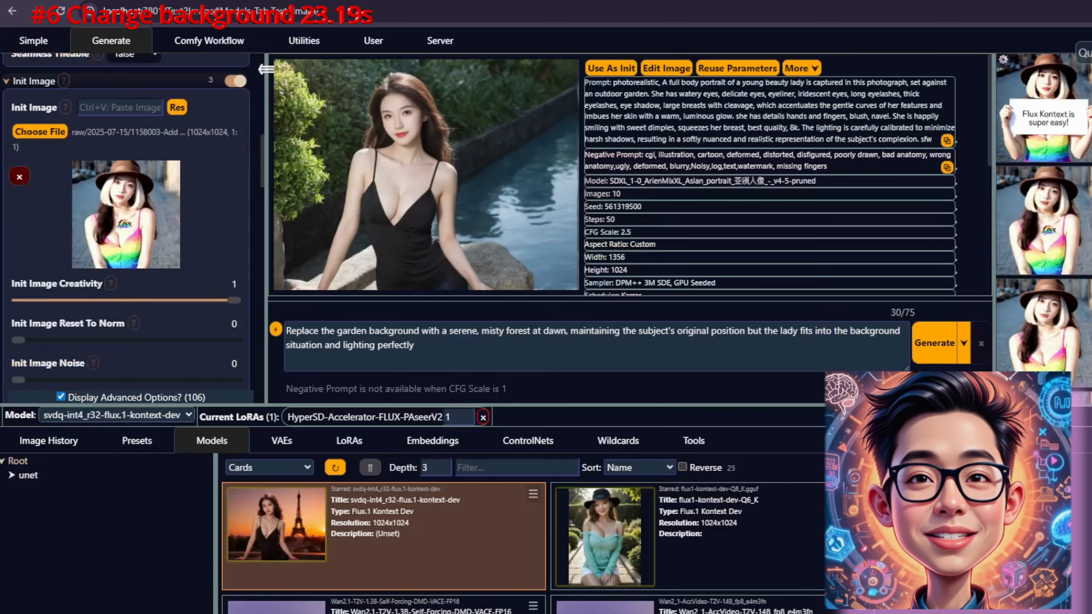
pyautogui.click(619, 69)
pyautogui.click(176, 107)
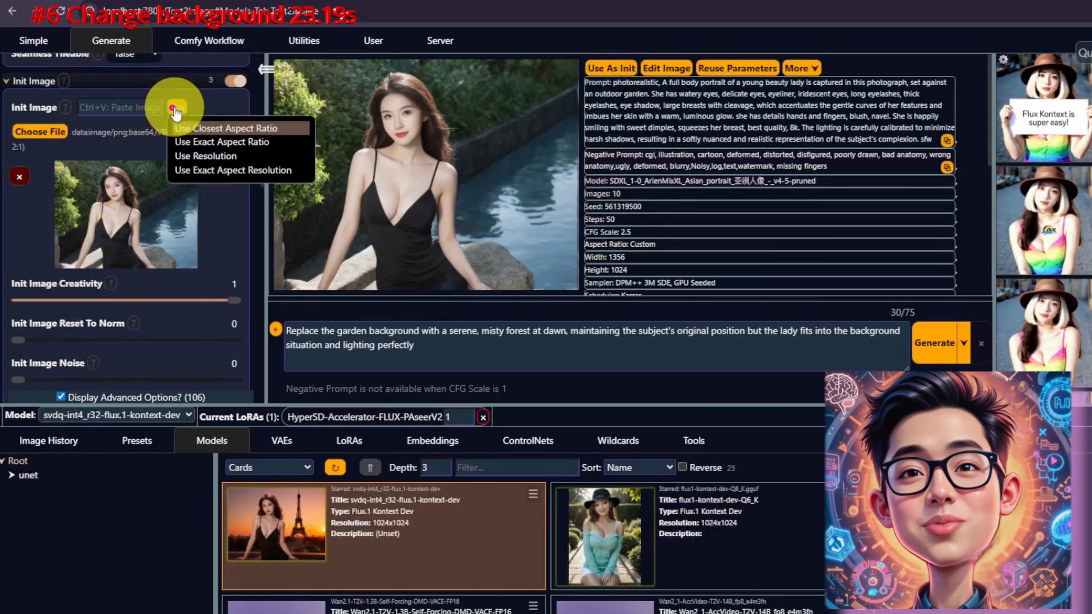
pyautogui.click(223, 167)
pyautogui.scroll(4, 238, 190)
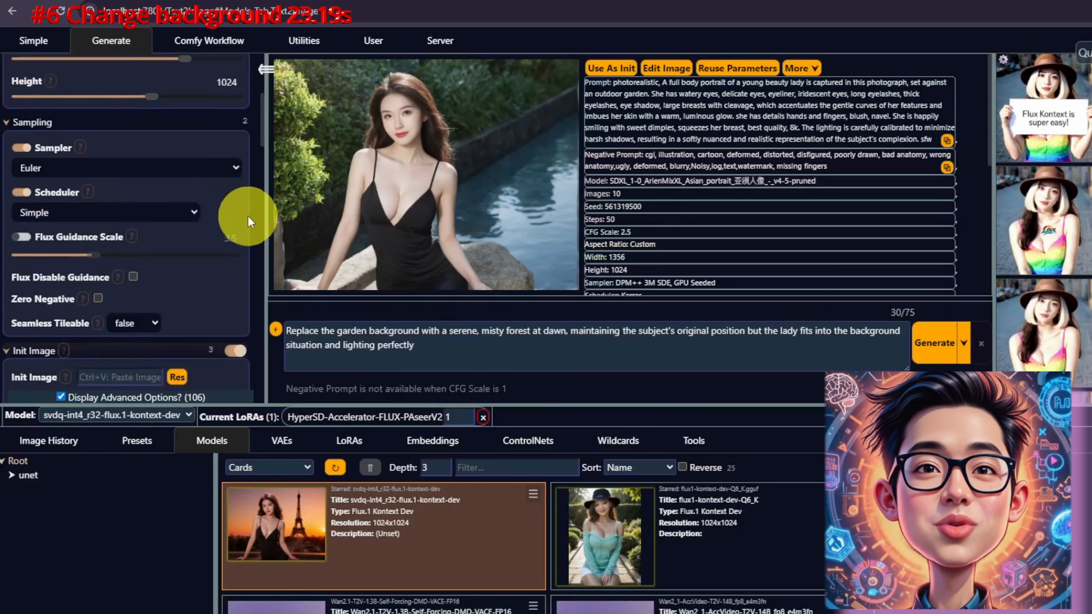
pyautogui.scroll(2, 180, 142)
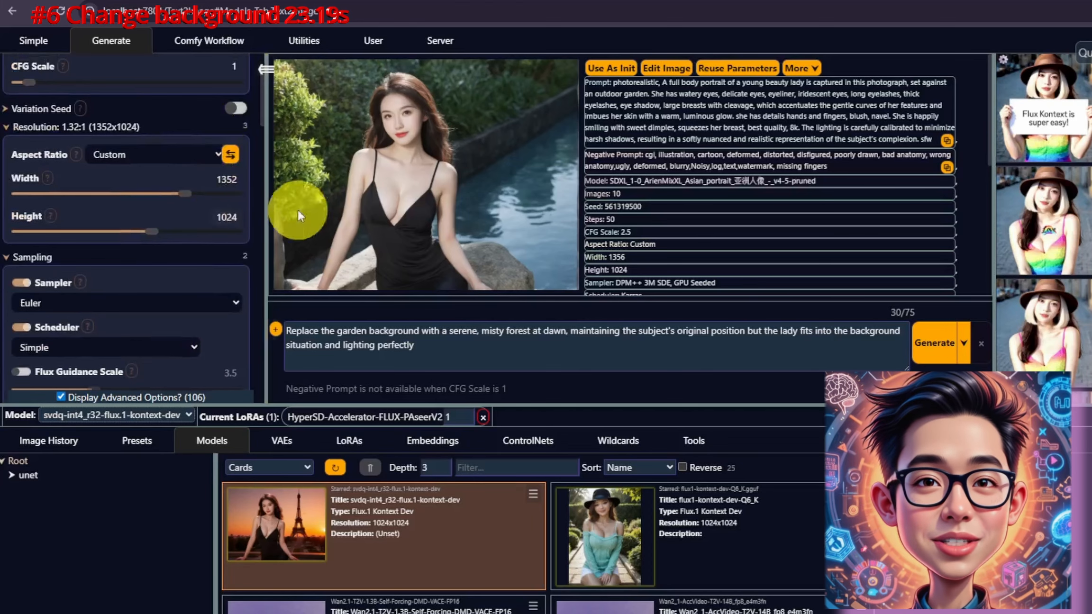
# Step: Generate the background edit and open the result full size
pyautogui.click(948, 342)
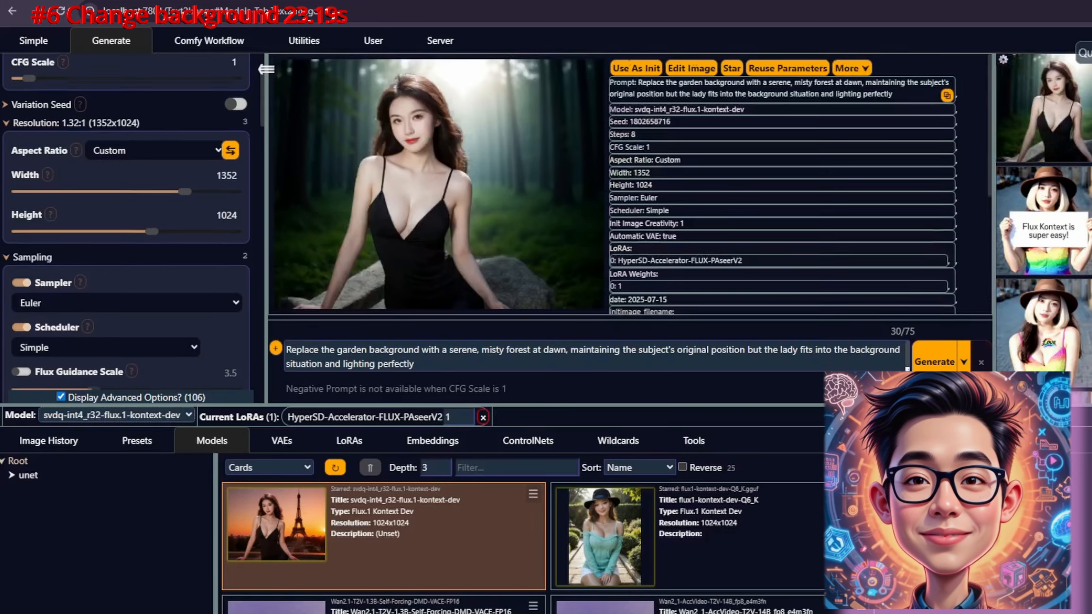
pyautogui.click(1085, 105)
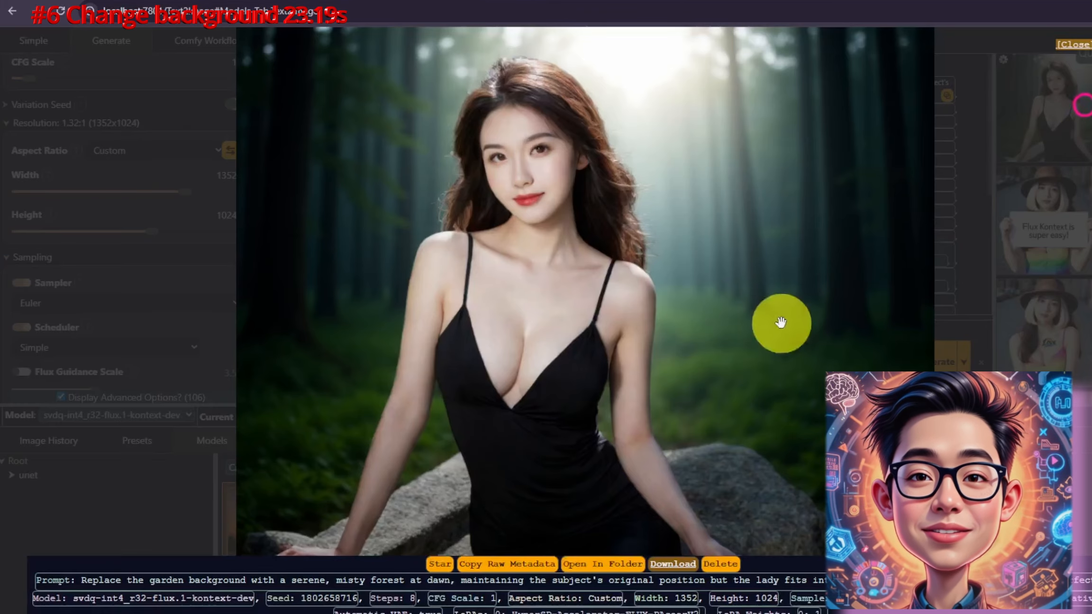
# Step: Replace the prompt with the twilight instruction with glowing streetlights and a deep blue sky
pyautogui.click(494, 370)
pyautogui.hotkey('ctrl', 'a')
pyautogui.write('Transform the daytime scene into a twilight setting, with soft, glowing streetlights and a deep blue sky.')
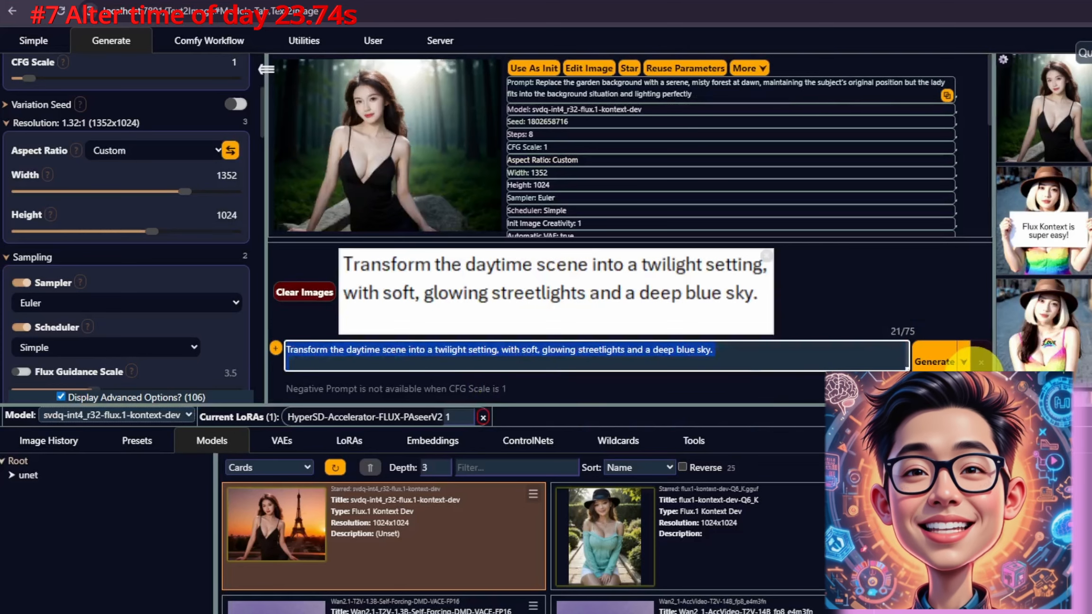
# Step: Paste the prompt placing the person in front of the Eiffel Tower at sunset
pyautogui.click(293, 298)
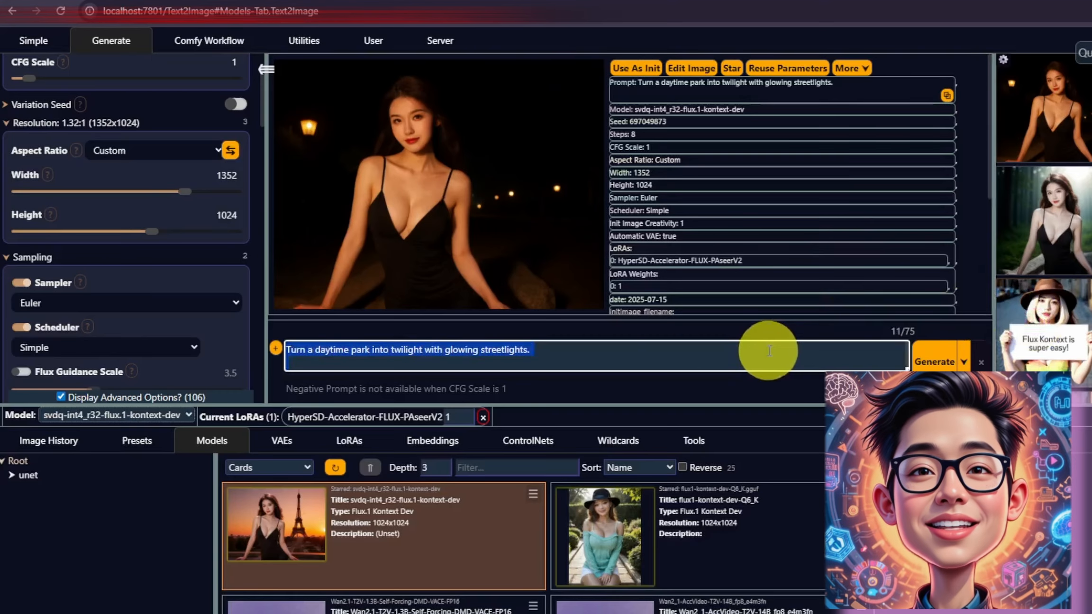
pyautogui.write('Place the person in front of the Eiffel Tower at sunset, ensuring realistic scale and perspective.')
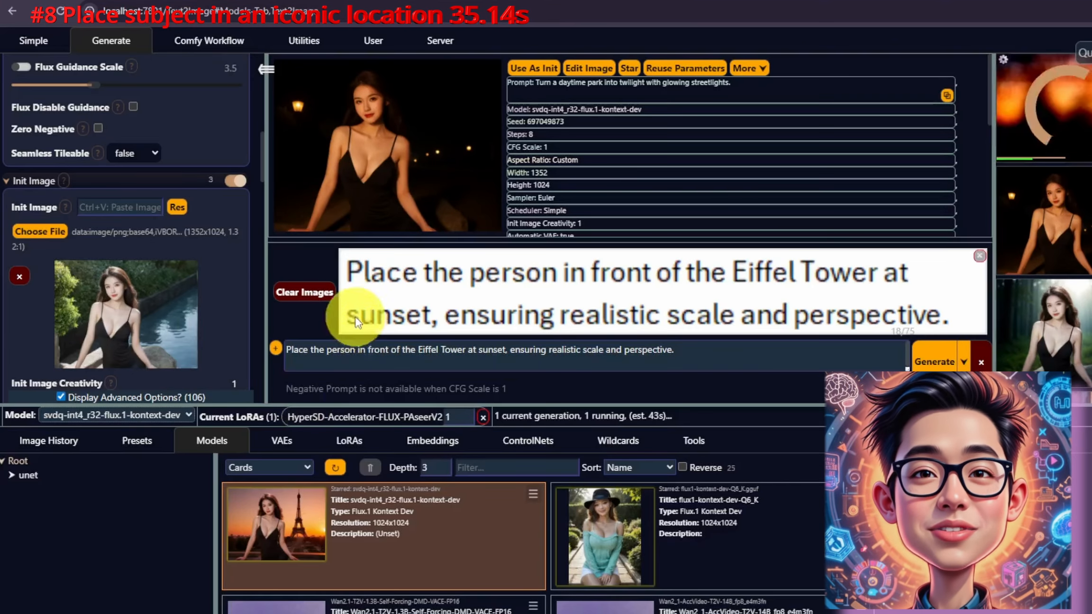
pyautogui.click(310, 294)
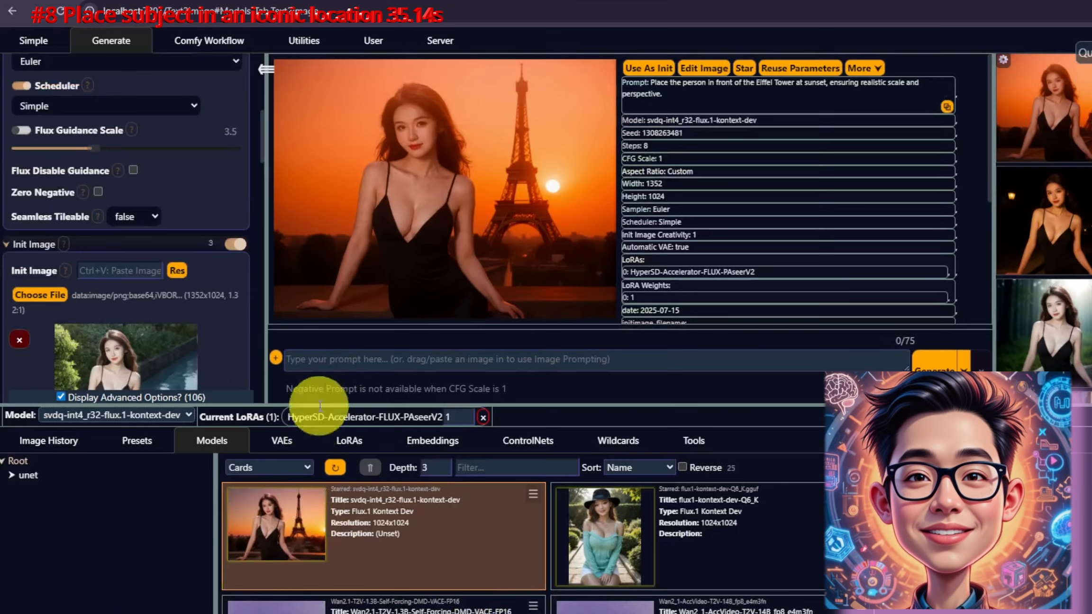
# Step: Set the prompt to "remove the rock behind the lady" and generate the edit
pyautogui.click(454, 345)
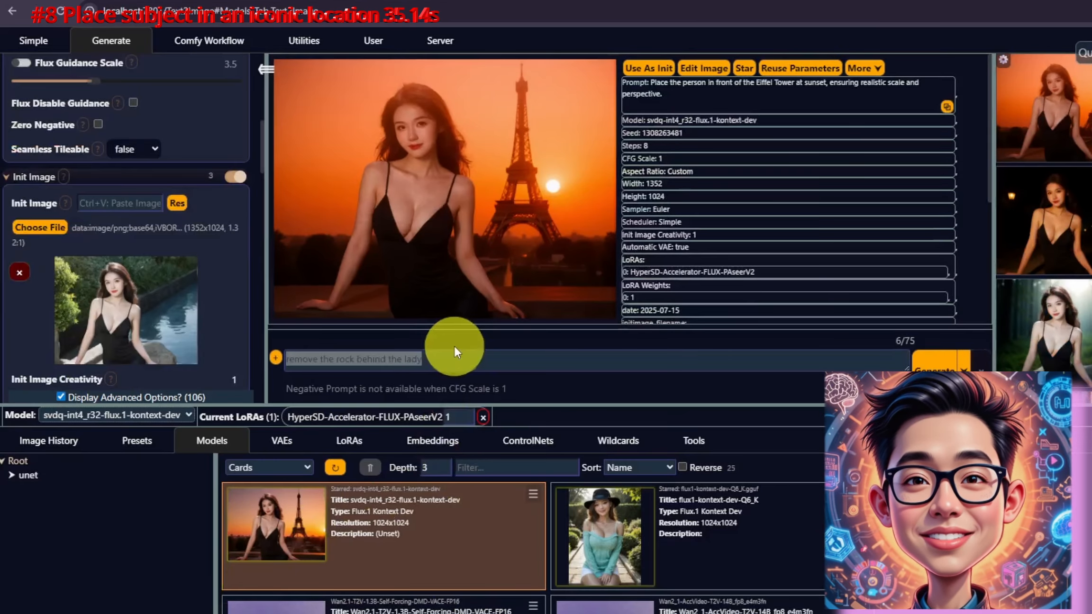
pyautogui.write('remove the rock behind the lady')
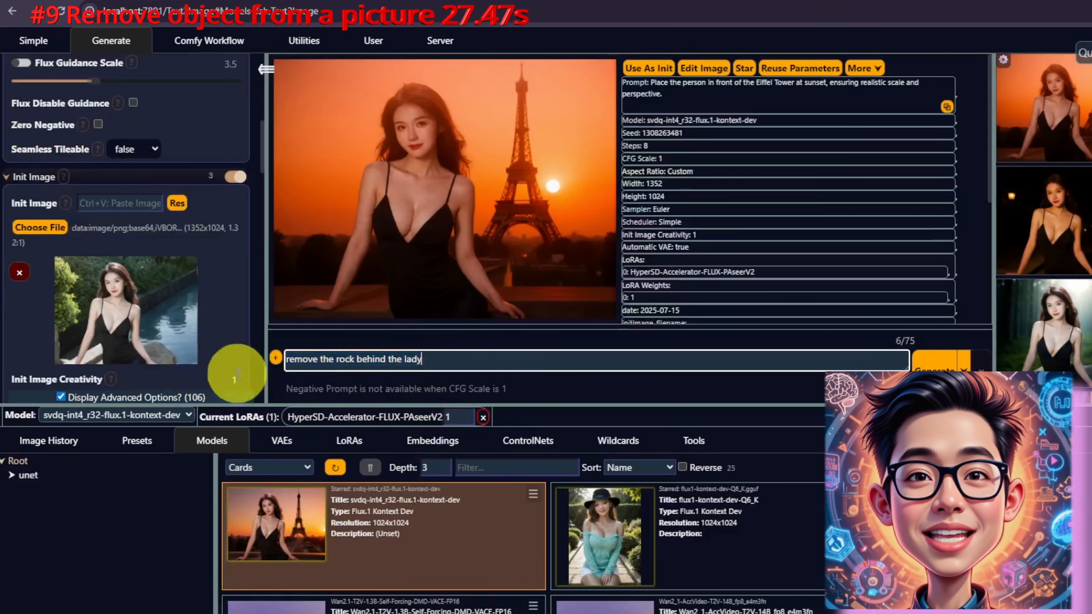
pyautogui.click(940, 363)
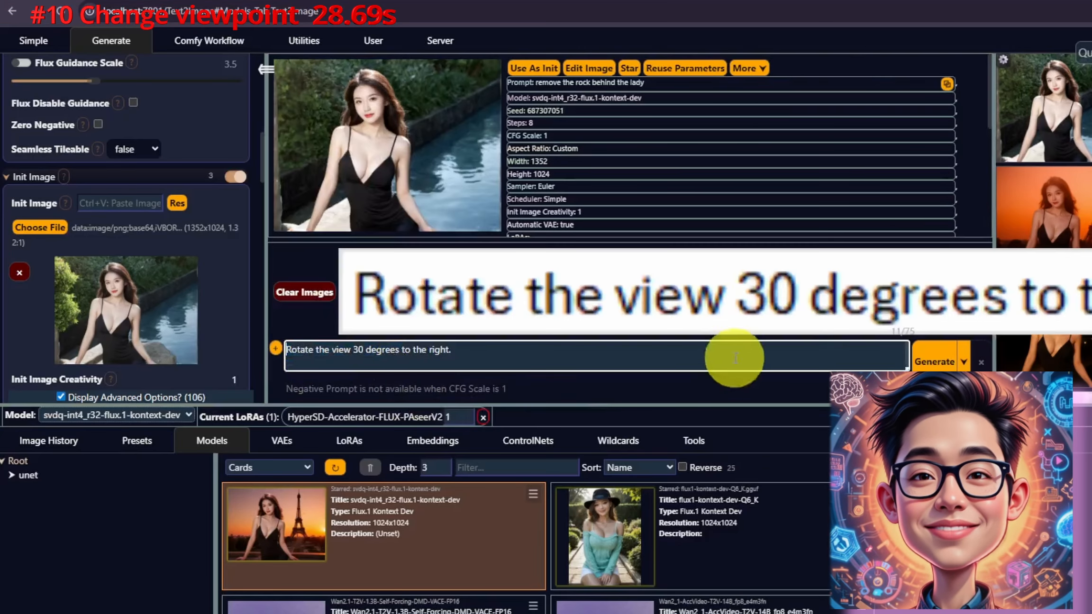
pyautogui.click(934, 362)
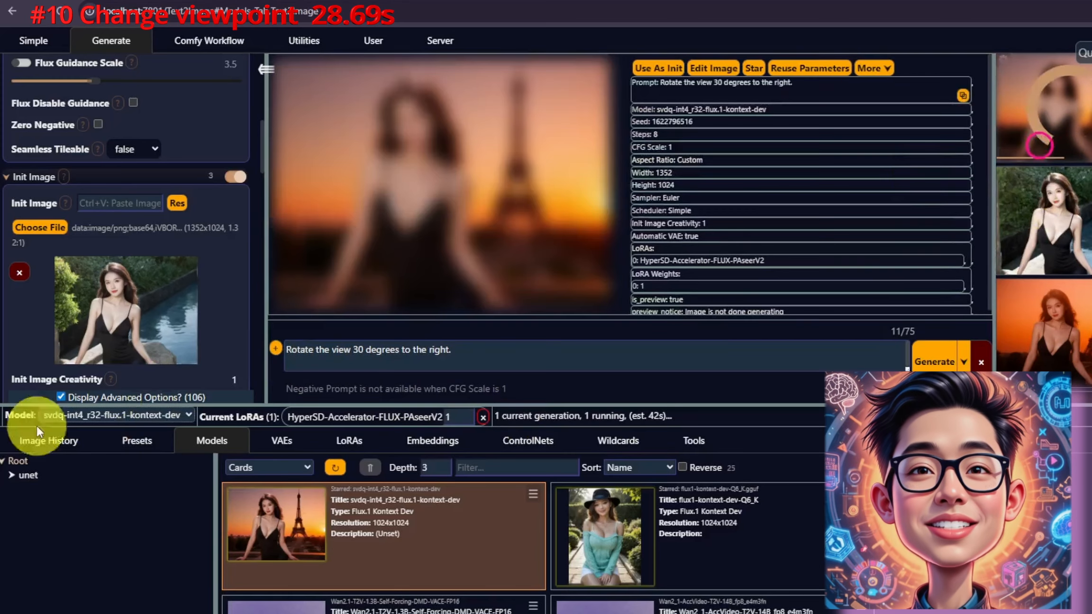
# Step: Open the rotated-view result full size and inspect it
pyautogui.click(1079, 122)
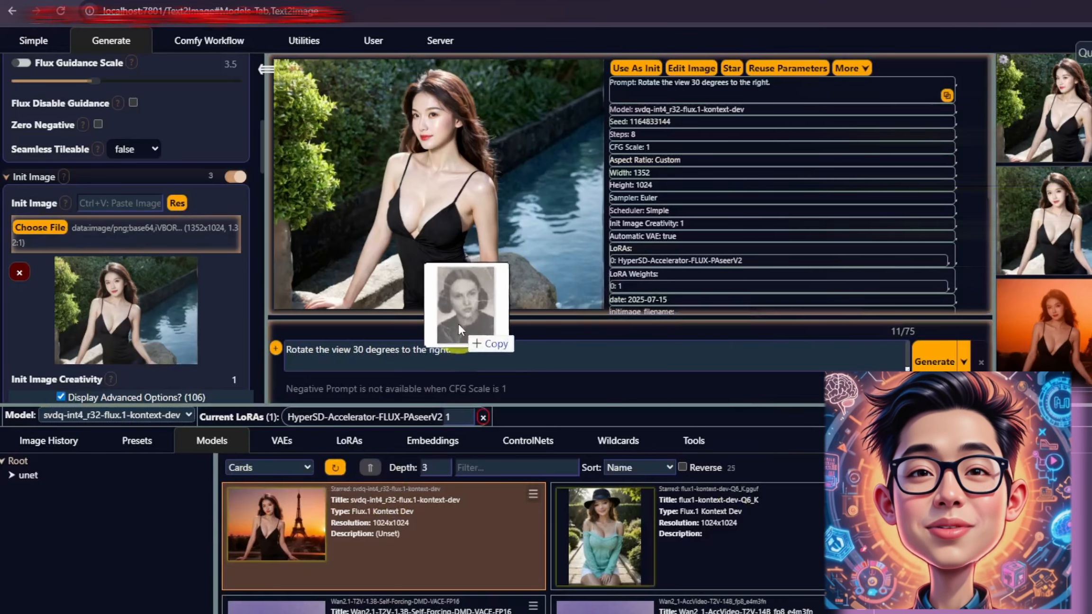
pyautogui.moveTo(458, 322); pyautogui.dragTo(509, 224)
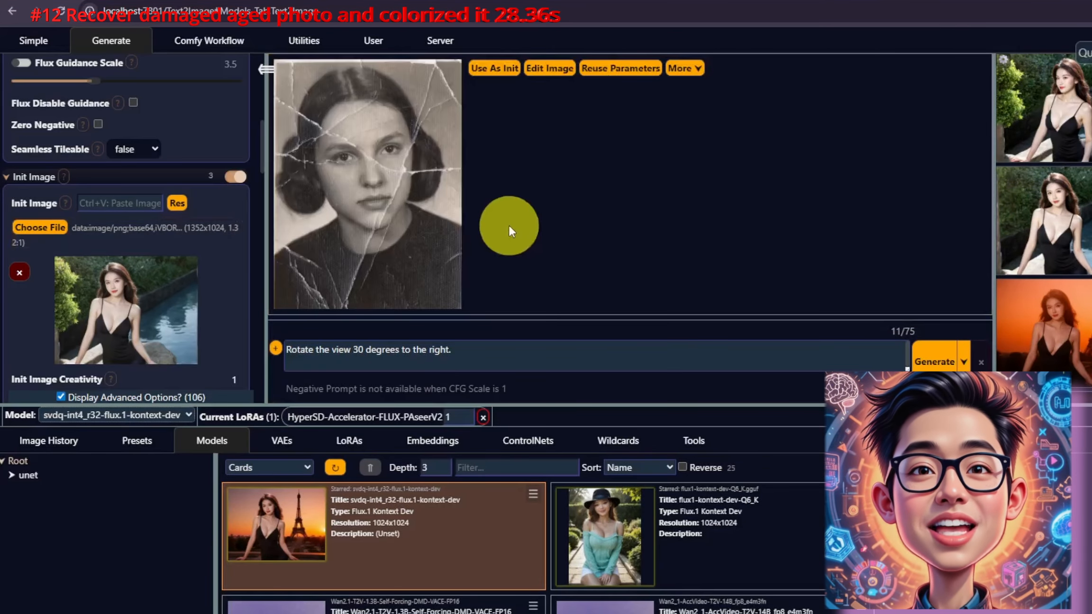
# Step: Use the damaged old photo as the init image and set the resolution to 700 by 1000
pyautogui.click(495, 68)
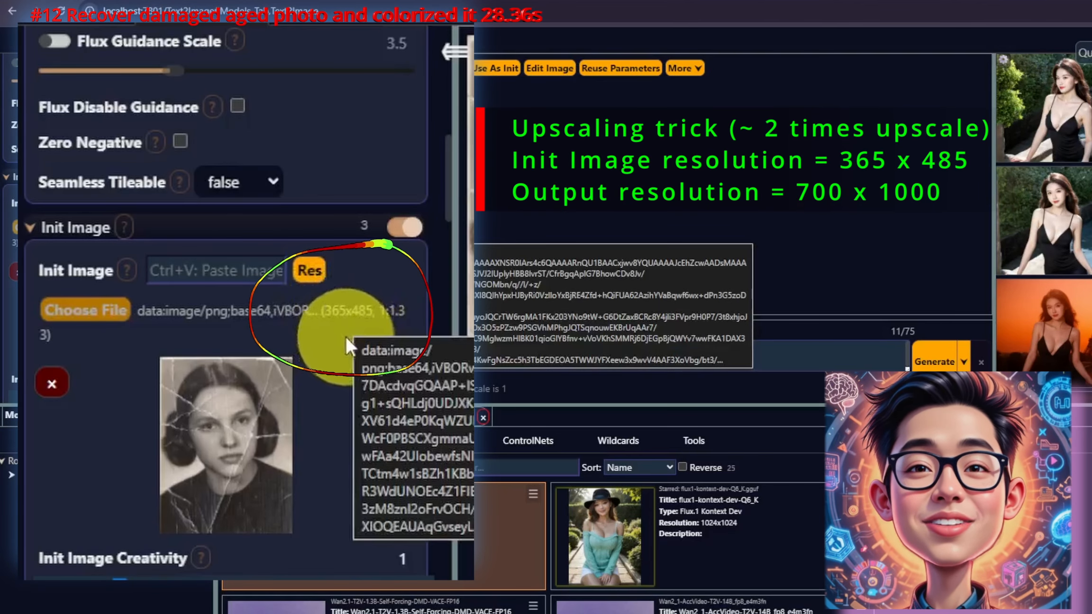
pyautogui.scroll(10, 351, 338)
pyautogui.doubleClick(409, 442)
pyautogui.write('700')
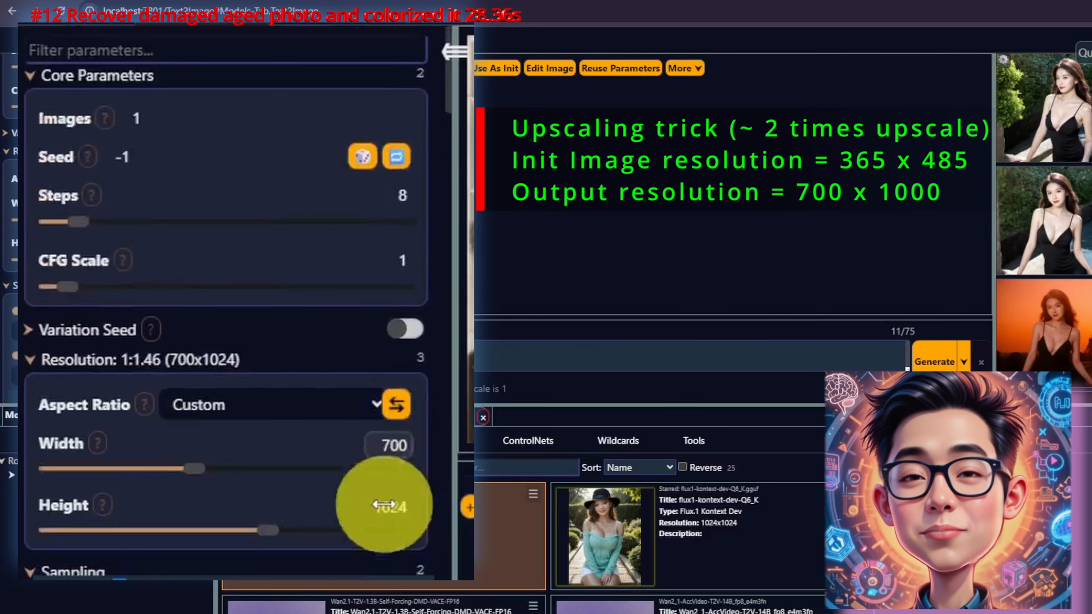
pyautogui.click(382, 505)
pyautogui.write('1000')
pyautogui.click(424, 472)
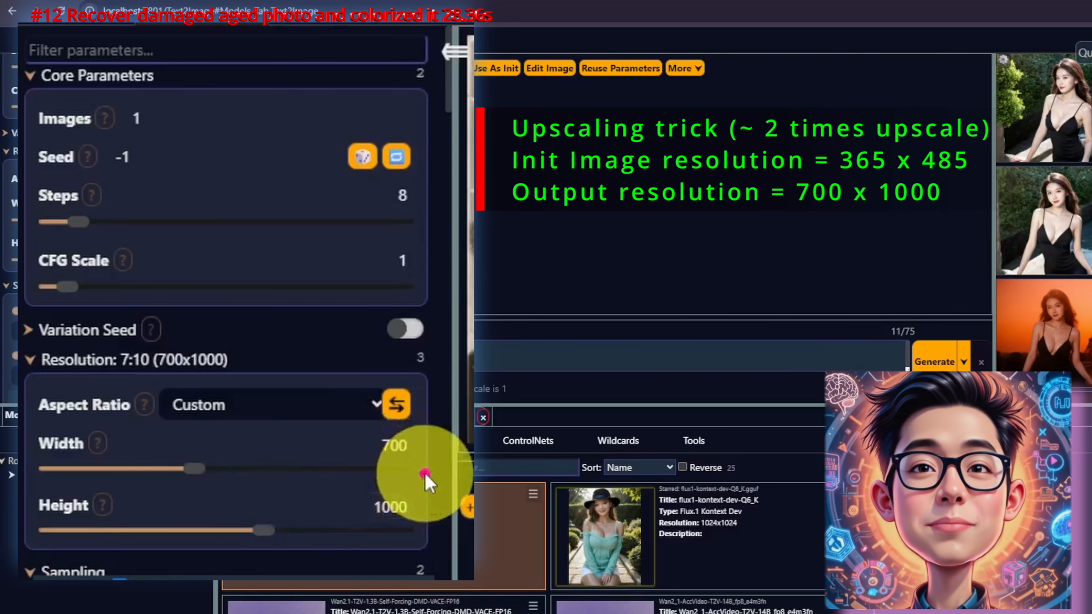
# Step: Generate the photo restoration and colorization edit and open the result
pyautogui.scroll(-7, 424, 471)
pyautogui.scroll(-5, 424, 472)
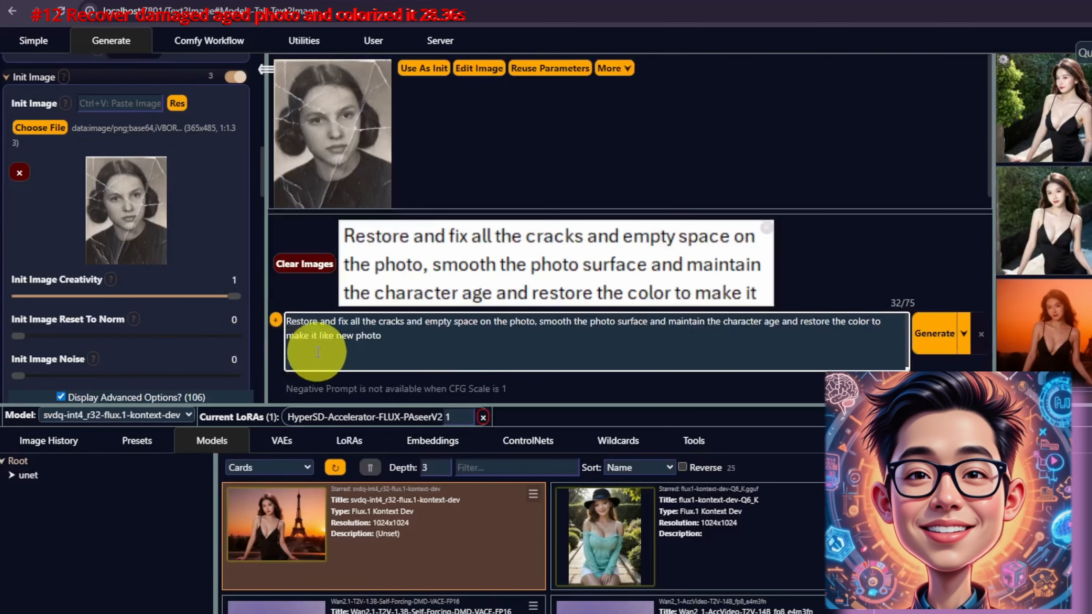
pyautogui.click(317, 264)
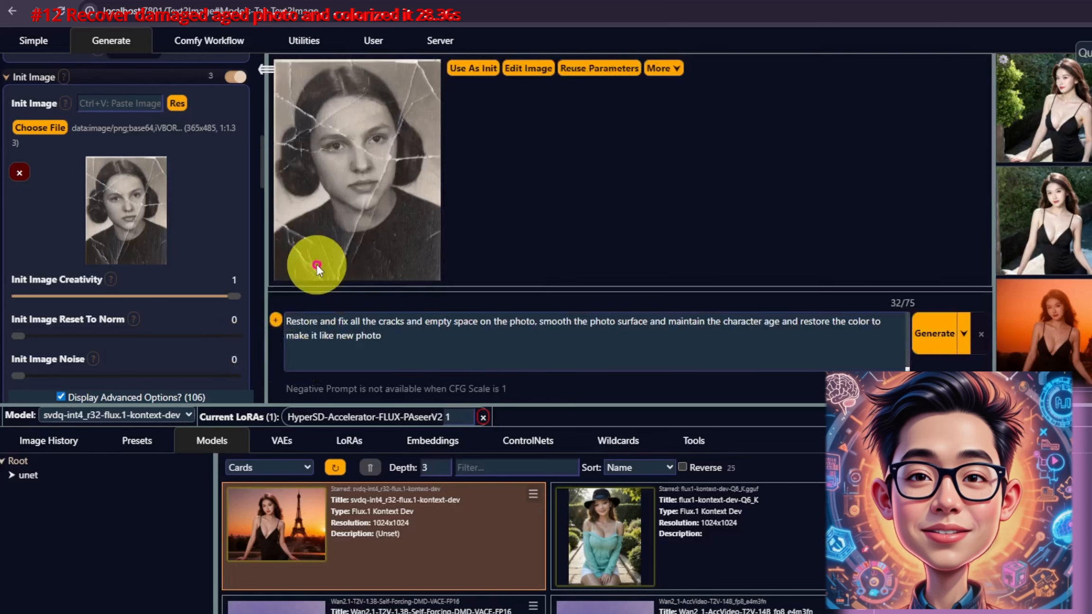
pyautogui.click(934, 334)
pyautogui.click(1056, 130)
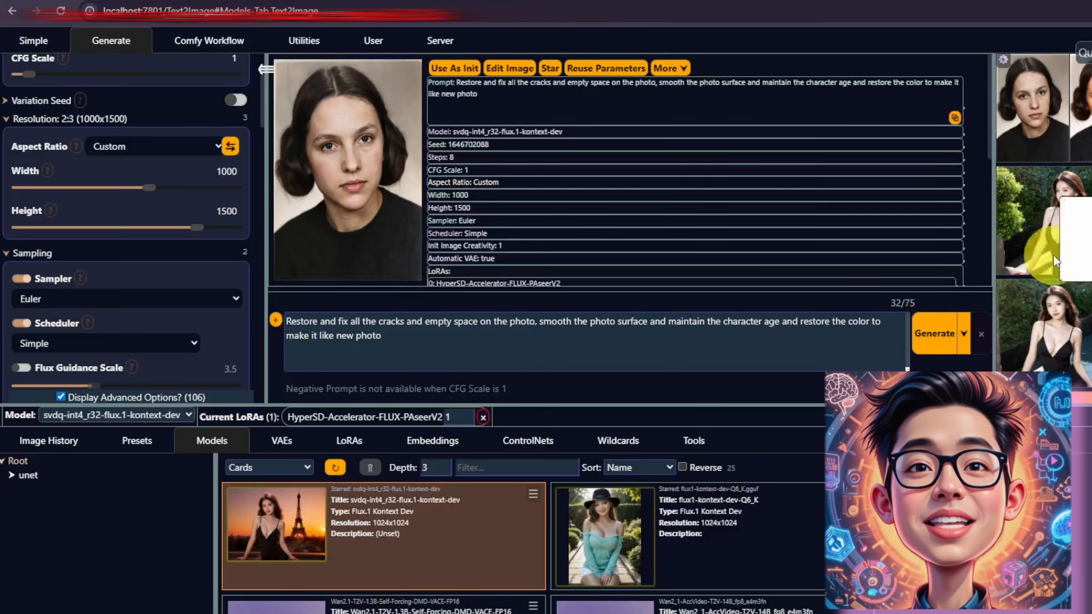
# Step: Use the teal sweater photo as the init image and apply its exact aspect resolution
pyautogui.click(479, 71)
pyautogui.scroll(-10, 155, 304)
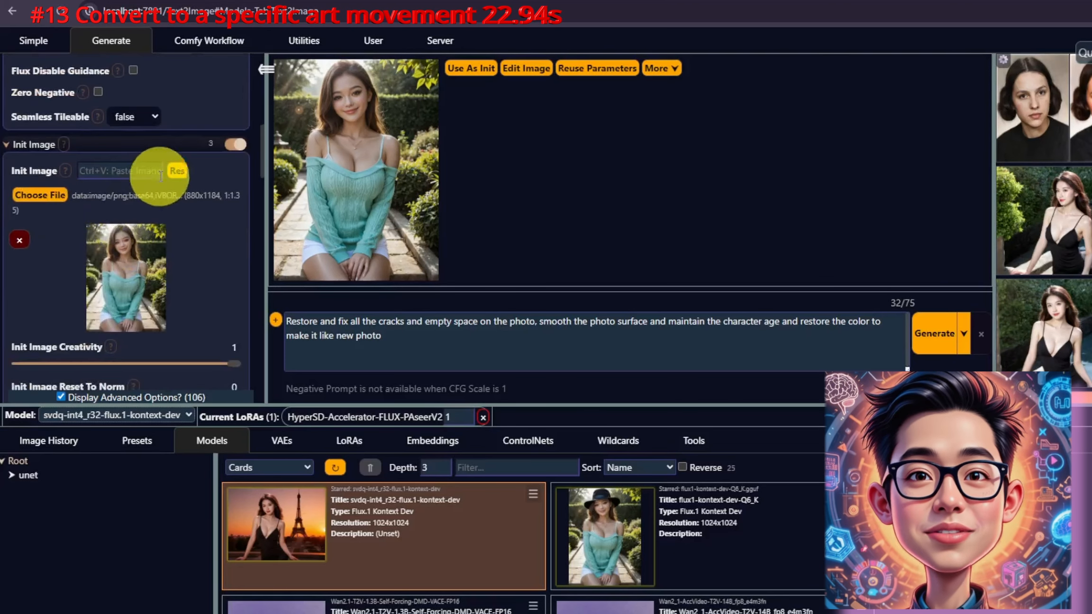
pyautogui.click(177, 170)
pyautogui.click(232, 234)
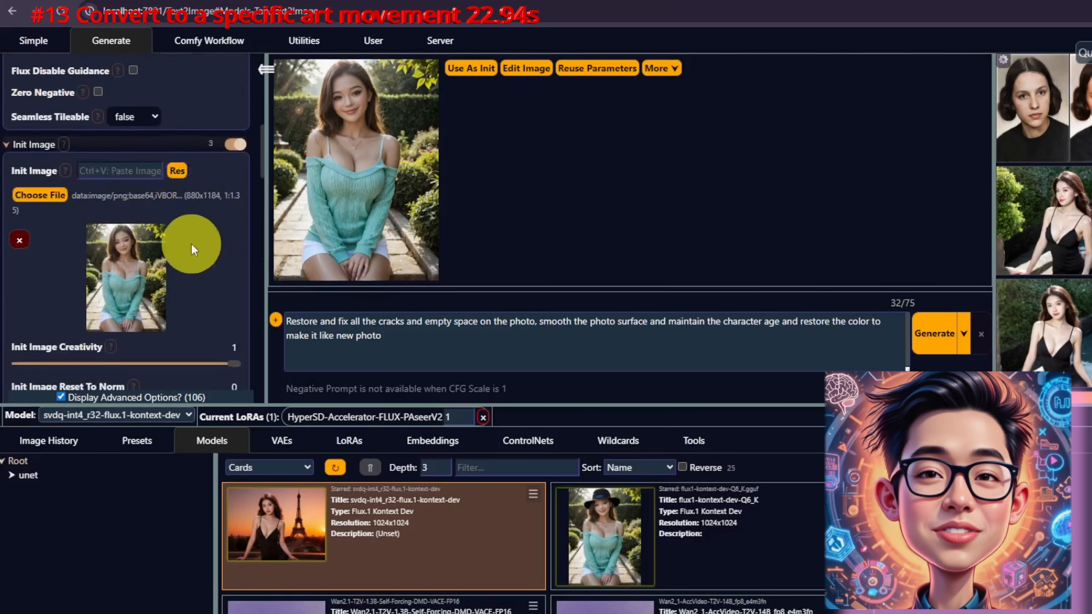
# Step: Paste the Roy Lichtenstein pop art illustration prompt and generate the edit
pyautogui.click(300, 338)
pyautogui.hotkey('ctrl', 'a')
pyautogui.write('Convert the photograph into a vibrant pop art illustration, with bold outlines and primary colors, reminiscent of Roy Lichtenstein.')
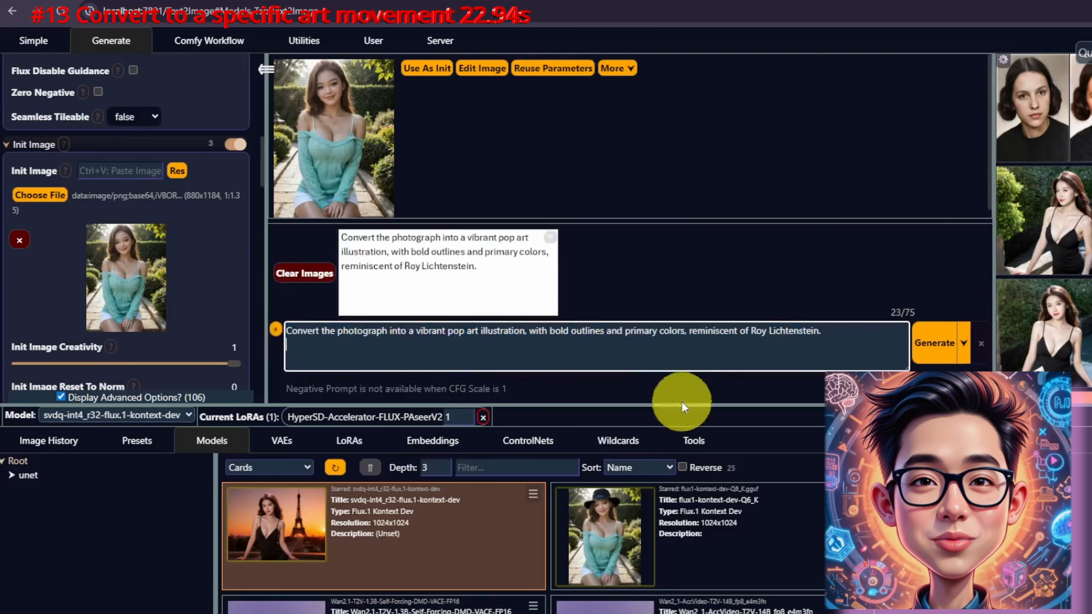
pyautogui.click(303, 282)
pyautogui.click(953, 332)
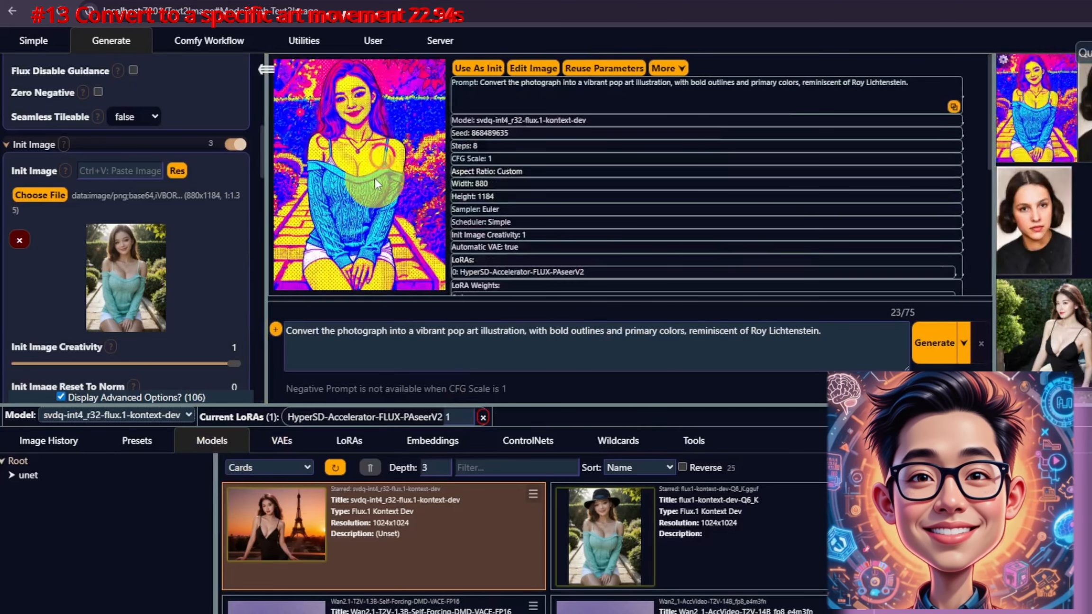
# Step: Generate the charcoal sketch edit and view the result full size
pyautogui.click(375, 177)
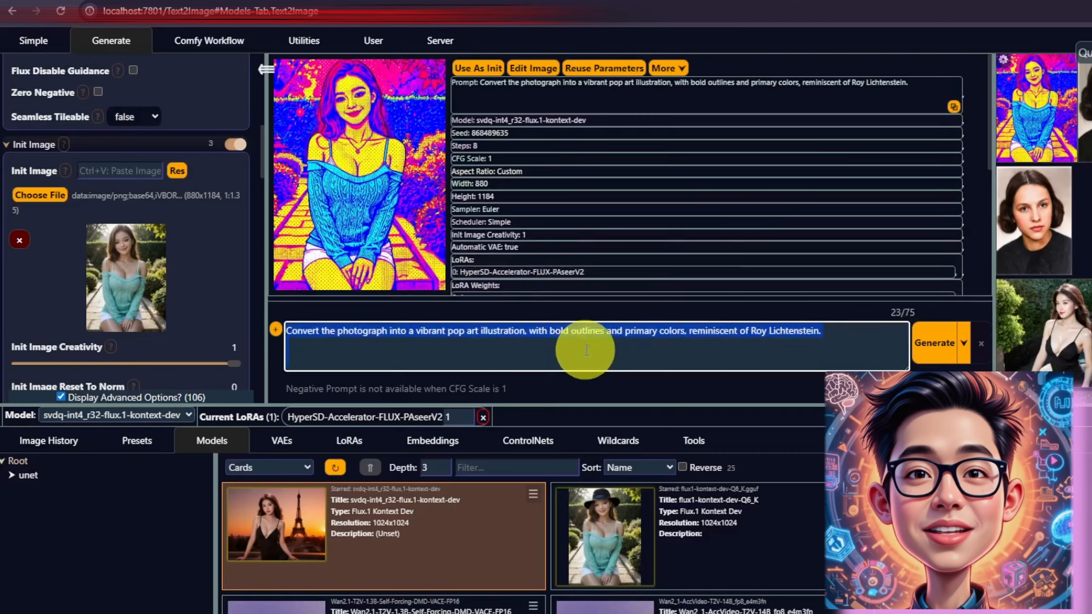
pyautogui.click(934, 361)
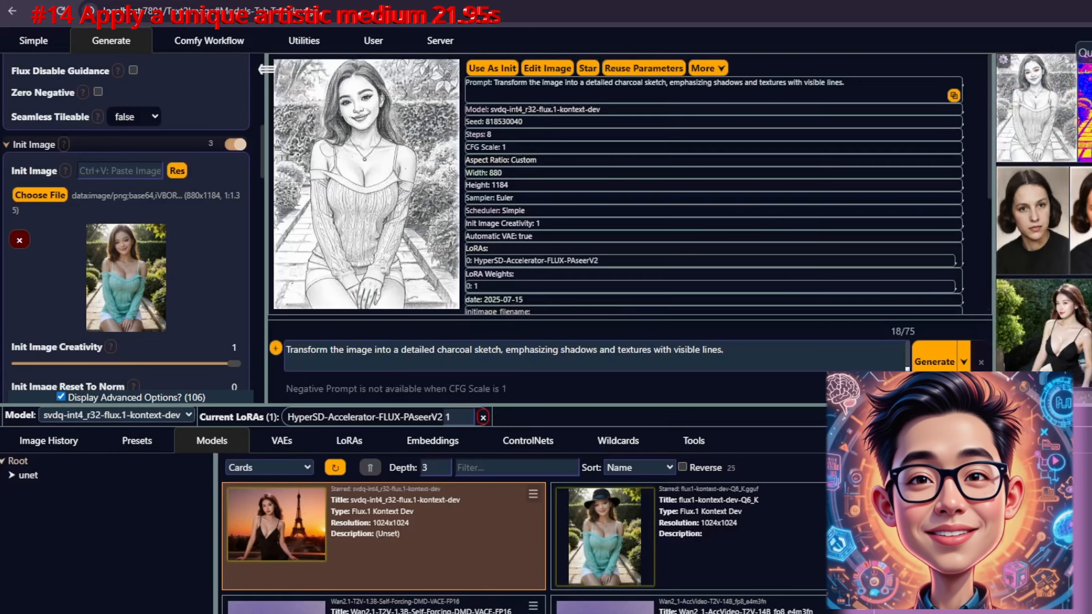
pyautogui.click(386, 188)
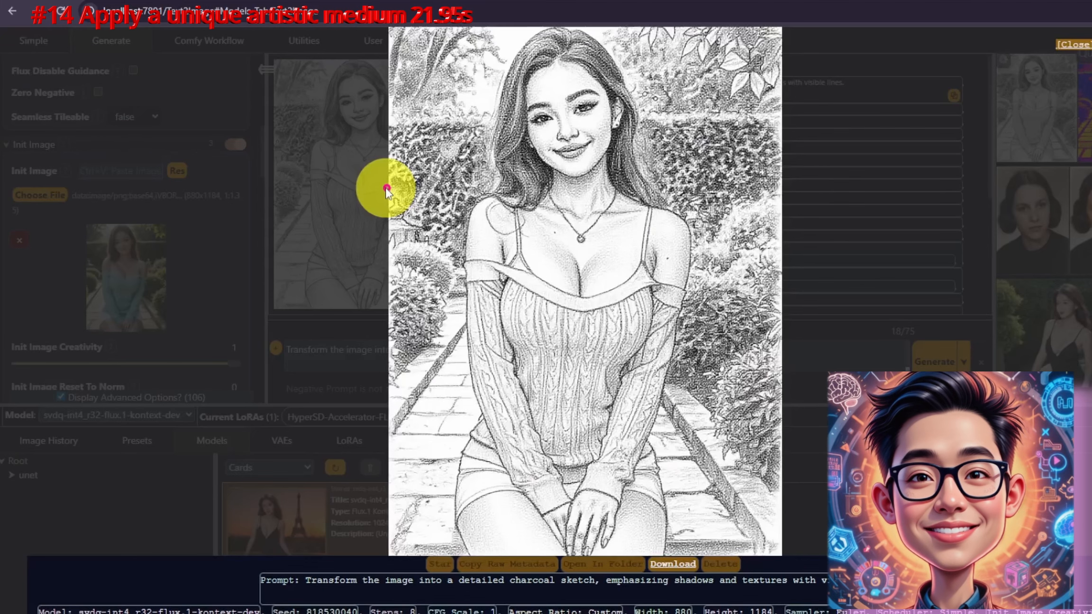
pyautogui.click(813, 345)
# Step: Replace the prompt with "Transform the image to van gogh style" and open the generated result
pyautogui.tripleClick(525, 362)
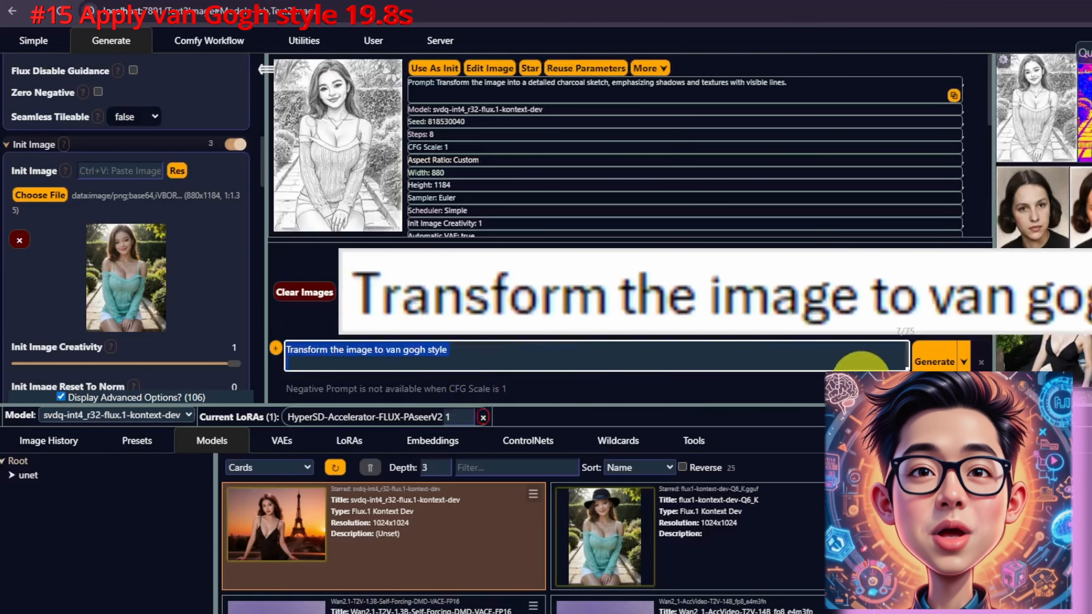
pyautogui.click(327, 292)
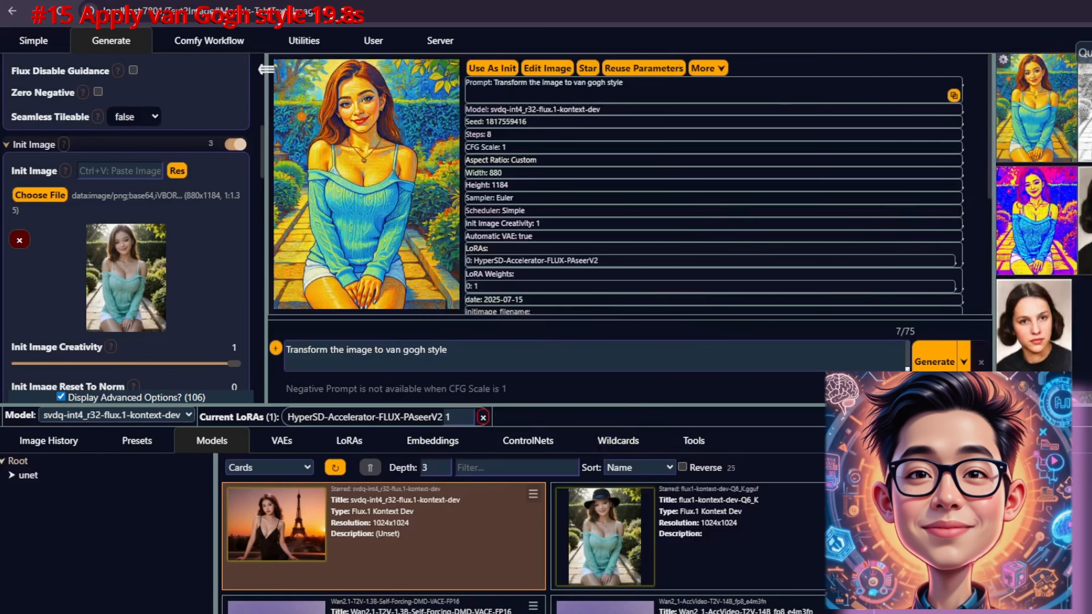
pyautogui.click(338, 207)
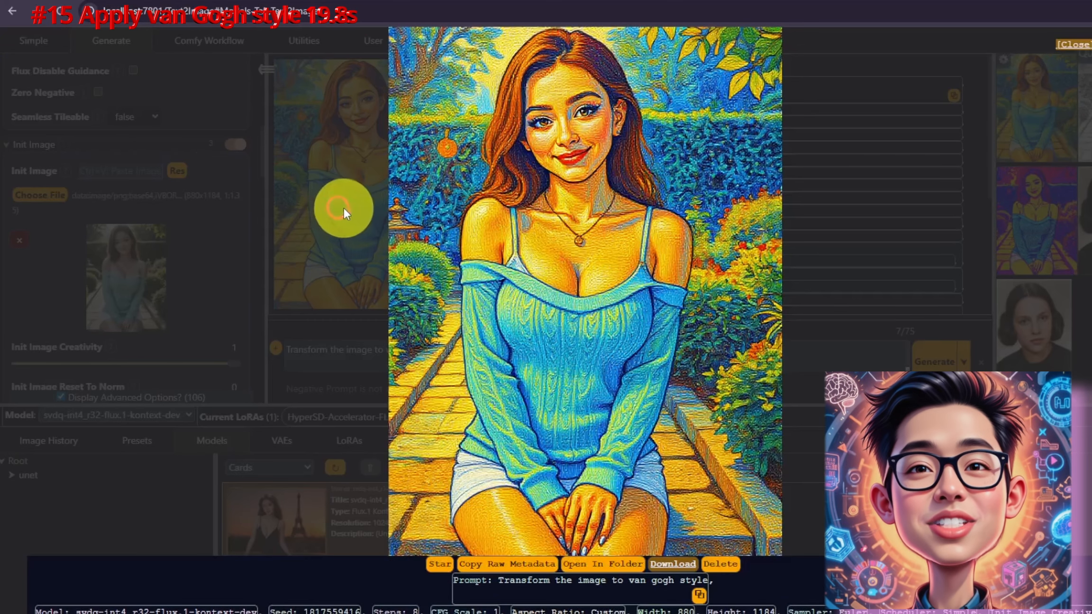
# Step: Paste the futuristic cyberpunk neon prompt, generate the edit, and open the result
pyautogui.click(628, 364)
pyautogui.tripleClick(629, 364)
pyautogui.write('Render the scene in a futuristic cyberpunk aesthetic, with neon glow and intricate mechanical details.')
pyautogui.press('Return')
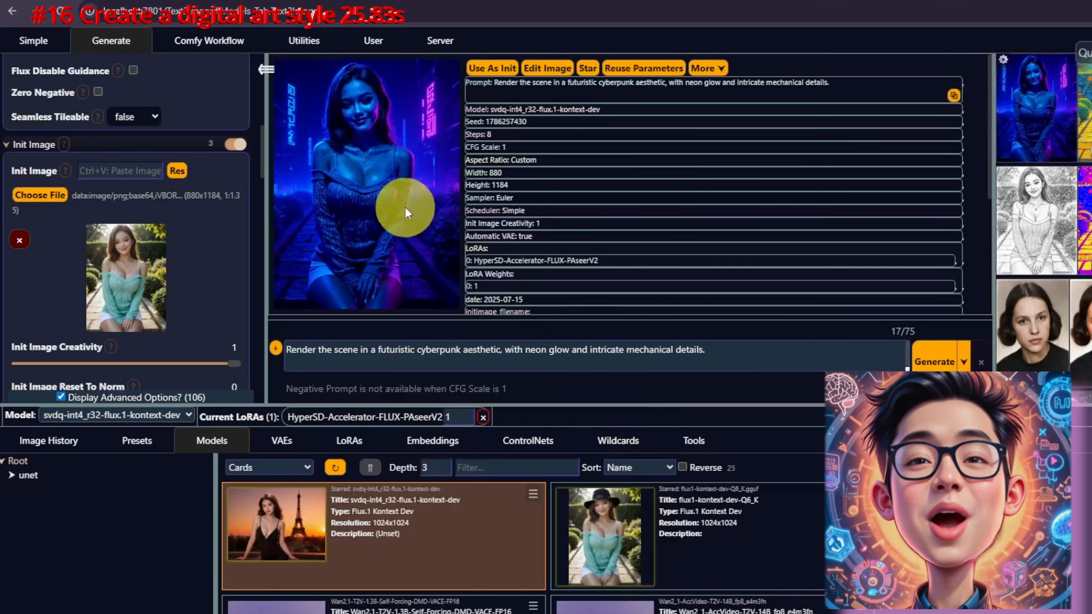
pyautogui.click(398, 200)
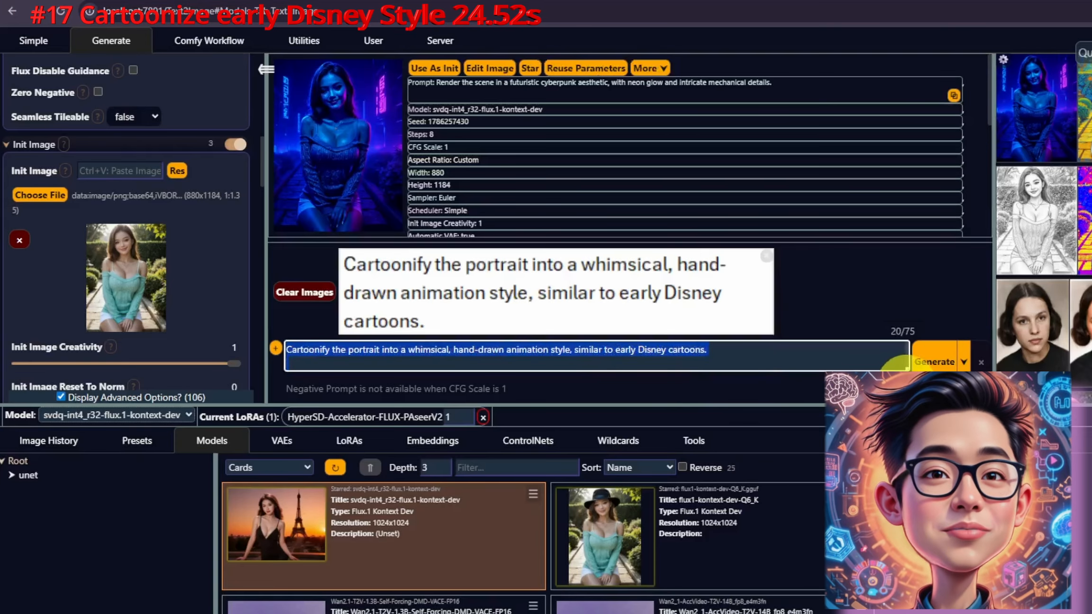
# Step: Generate the early Disney cartoon edit and view the result full size
pyautogui.click(943, 359)
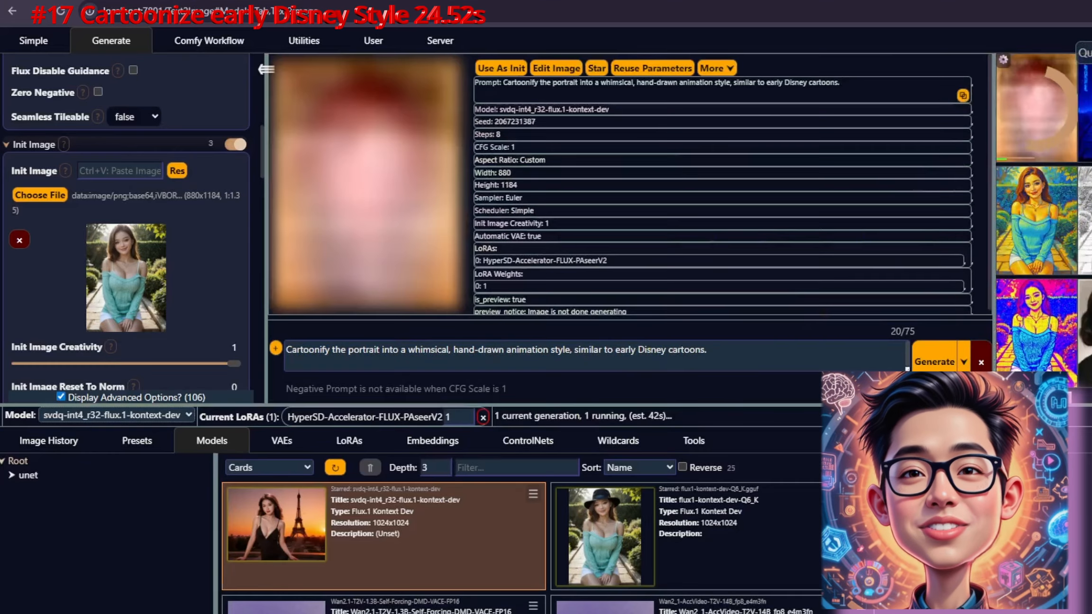
pyautogui.click(393, 222)
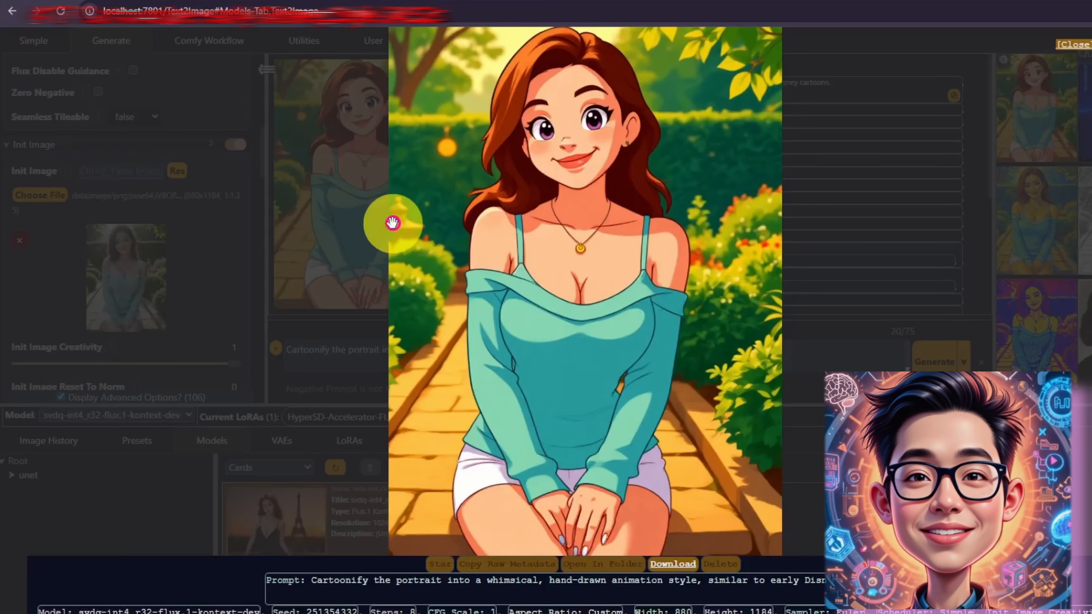
pyautogui.click(865, 362)
# Step: Replace the prompt with "transform the portrait into Ghibli Style" and generate the edit
pyautogui.click(630, 361)
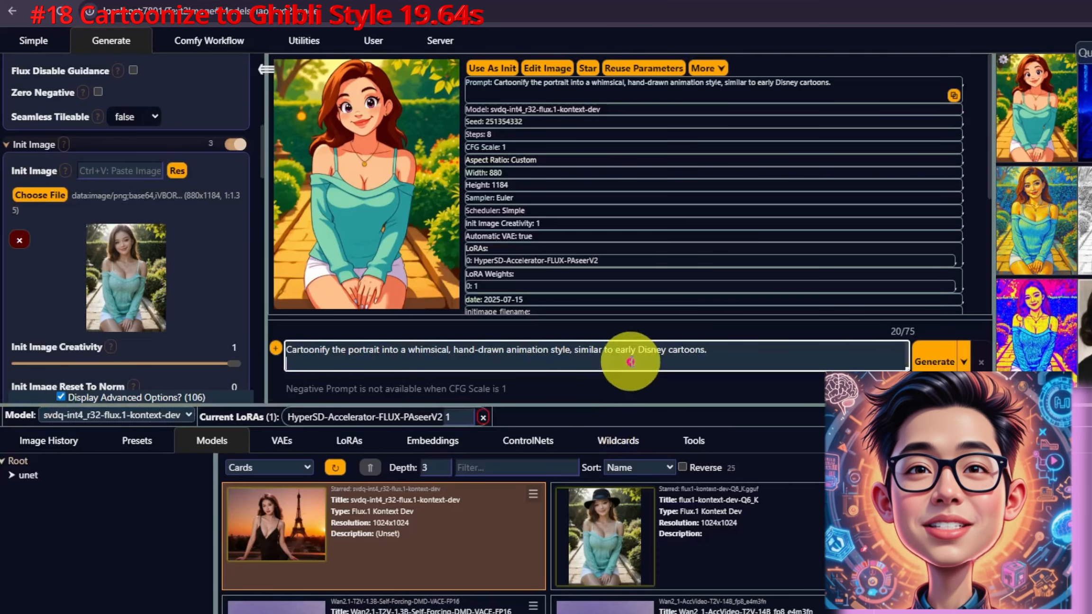
pyautogui.hotkey('ctrl', 'a')
pyautogui.write('transform the portrait into Ghibli Style')
pyautogui.hotkey('ctrl', 'a')
pyautogui.press('Return')
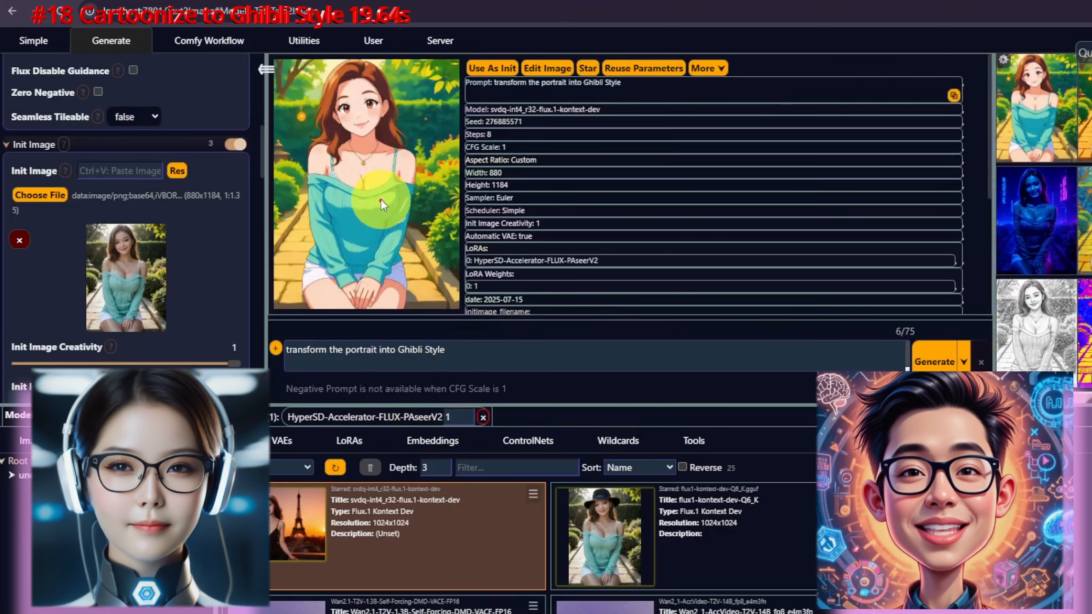
# Step: View the Ghibli result and set it as the init image
pyautogui.click(380, 199)
pyautogui.click(682, 223)
pyautogui.click(491, 68)
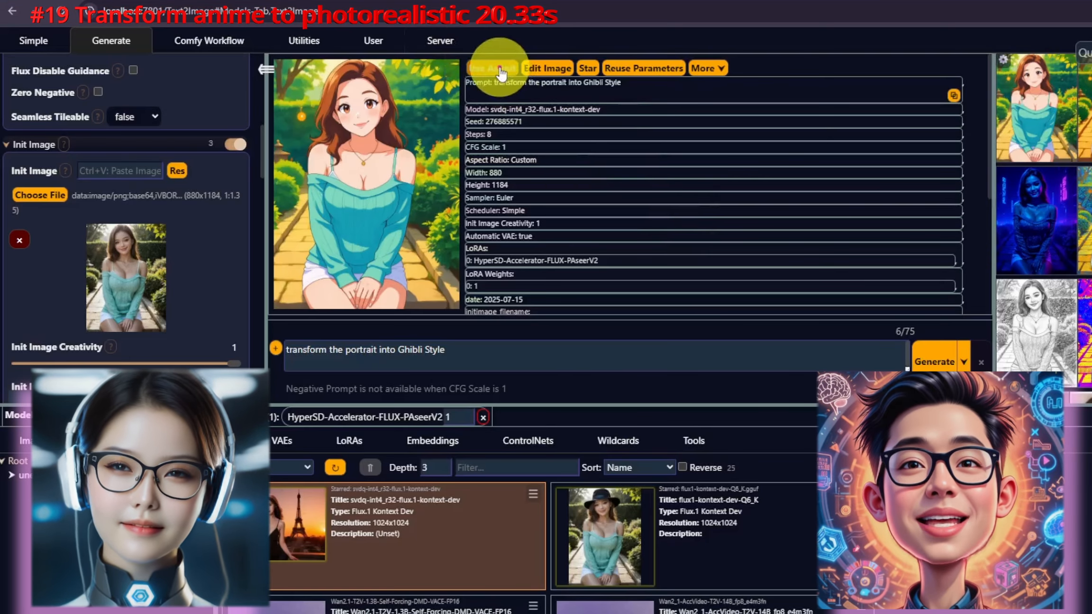
# Step: Paste the "transform the image from animate to photorealistic masterpiece" prompt and generate the edit
pyautogui.click(509, 350)
pyautogui.hotkey('ctrl', 'a')
pyautogui.write('transform the image from animate to photorealistic masterpiece. extremely realistic, photograph, ultra detailed, HDR, 8k')
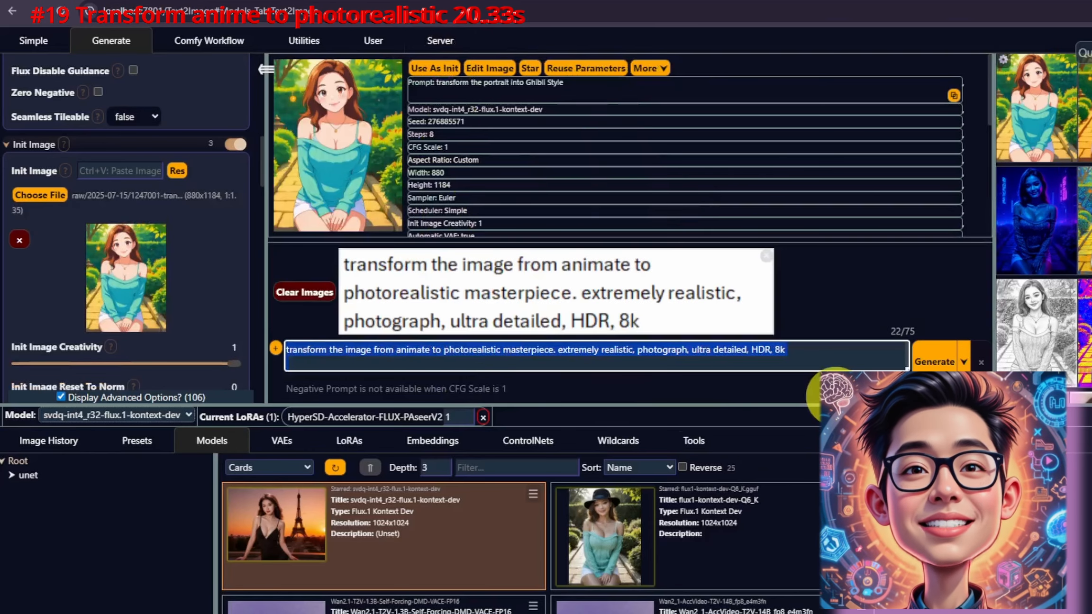
pyautogui.click(930, 363)
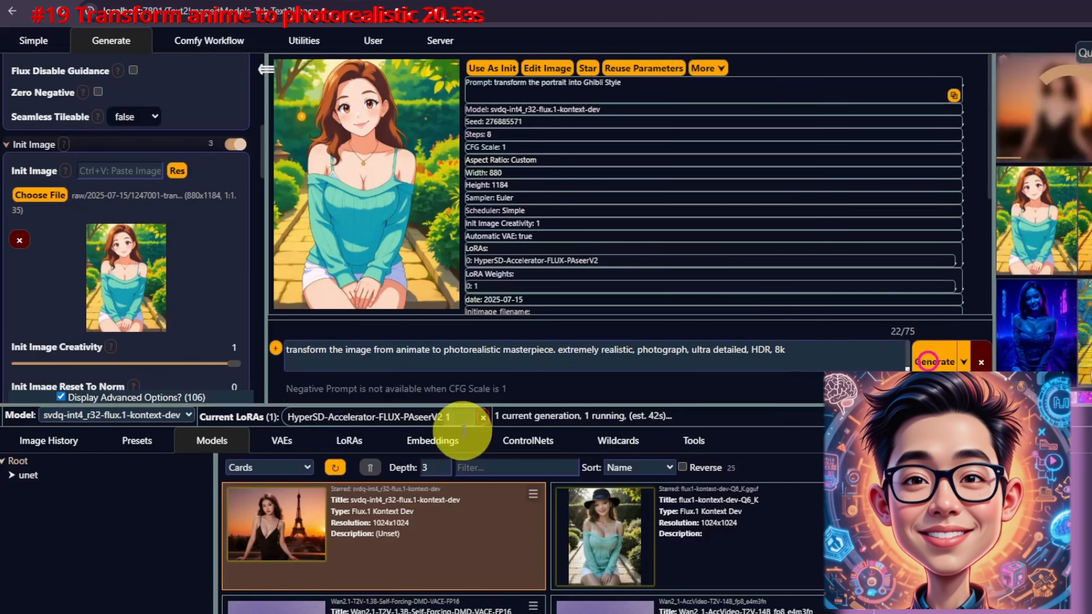
# Step: Open the photorealistic result full size and zoom into it
pyautogui.click(382, 148)
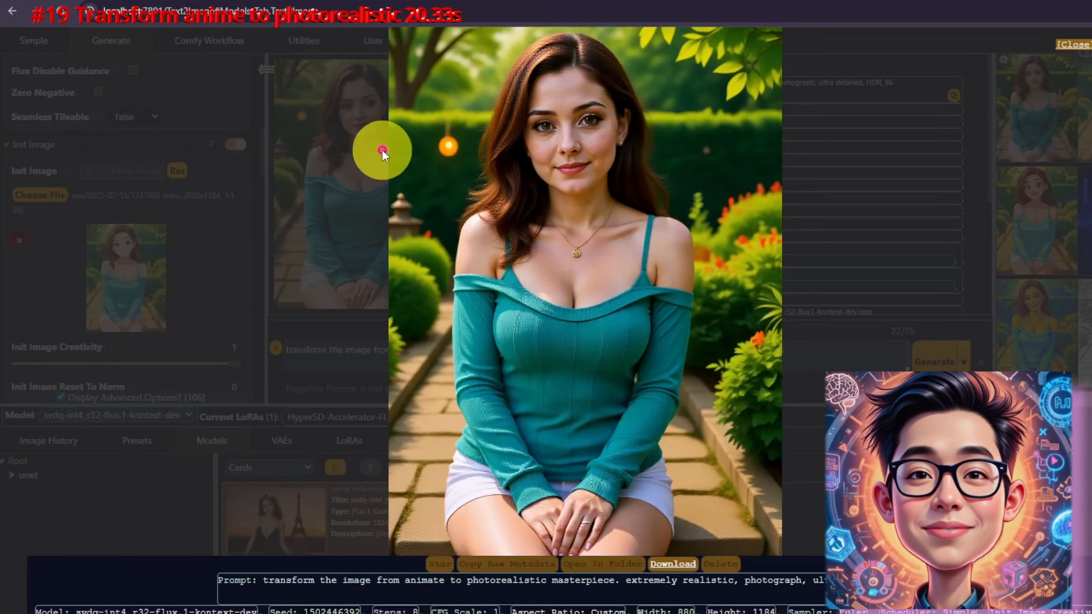
pyautogui.scroll(3, 699, 288)
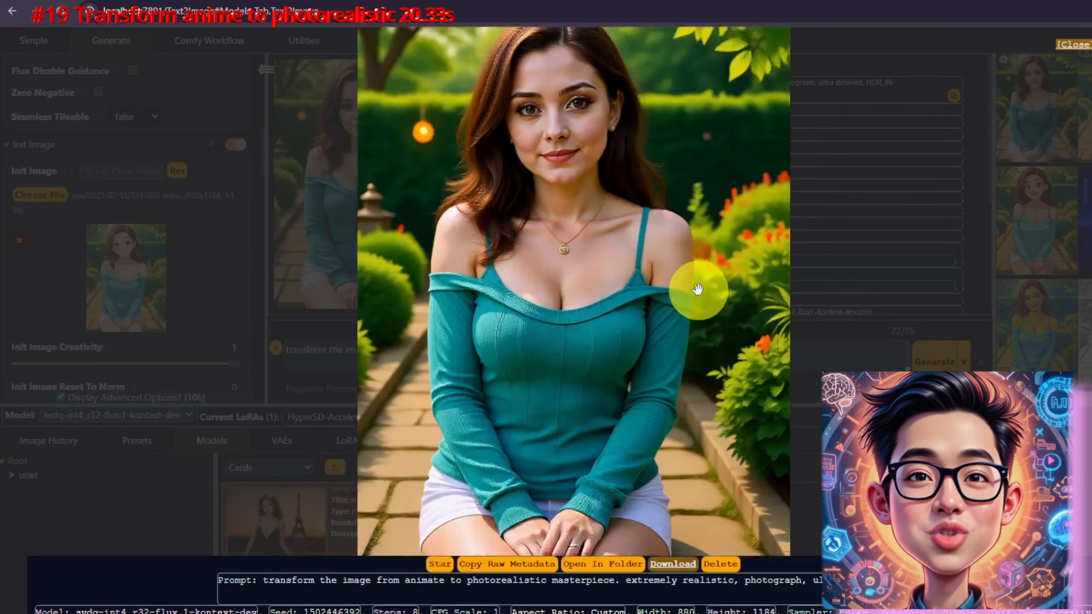
pyautogui.scroll(-3, 699, 288)
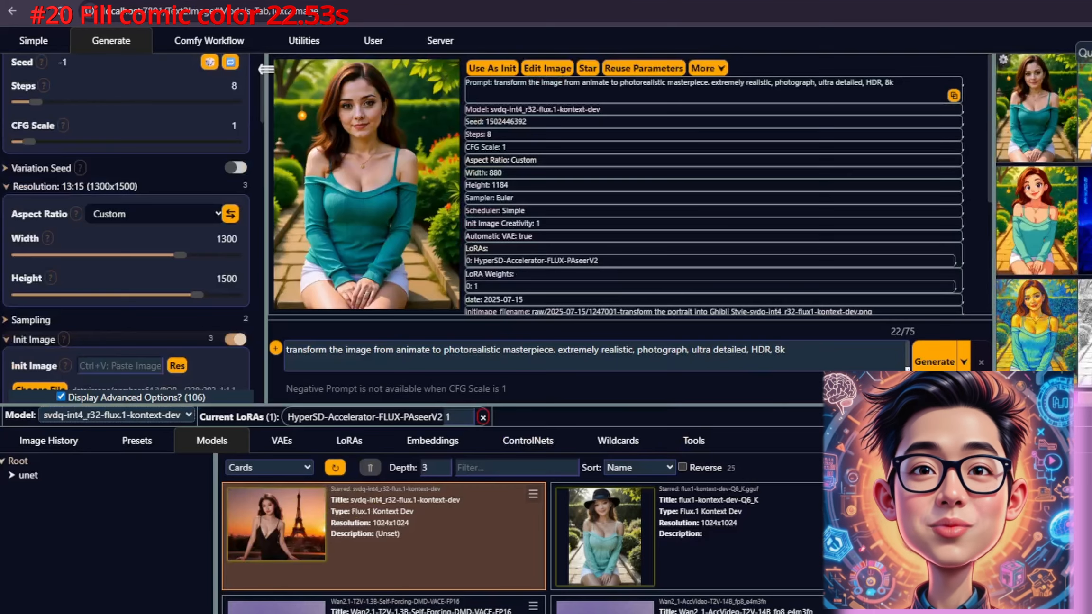
# Step: Load the black-and-white basketball comic as init image, generate the "fill the black and white comic with color" edit, and open it
pyautogui.moveTo(507, 243); pyautogui.dragTo(509, 242)
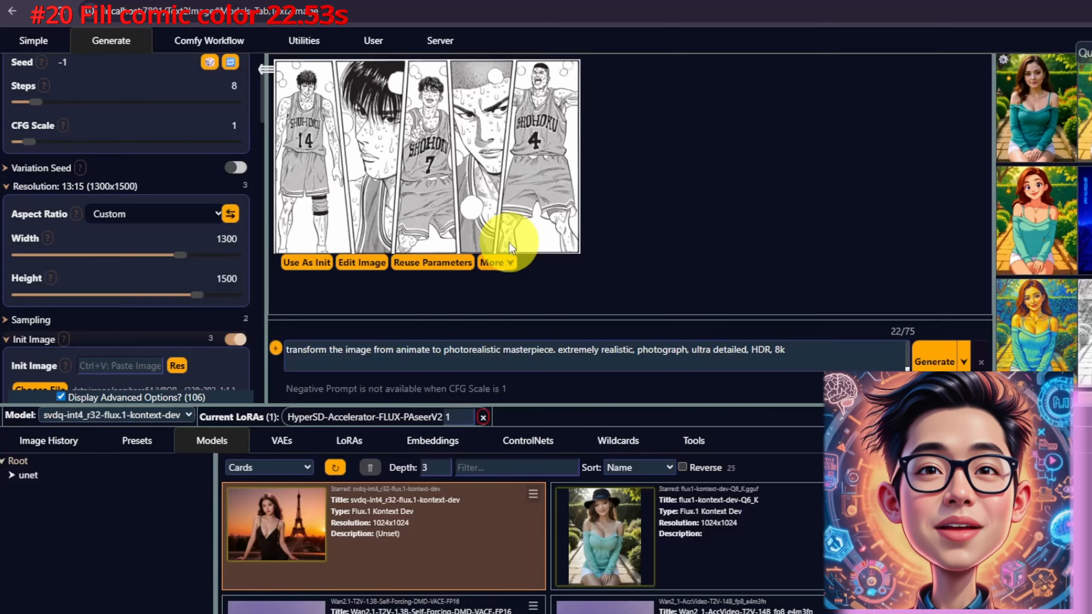
pyautogui.click(306, 262)
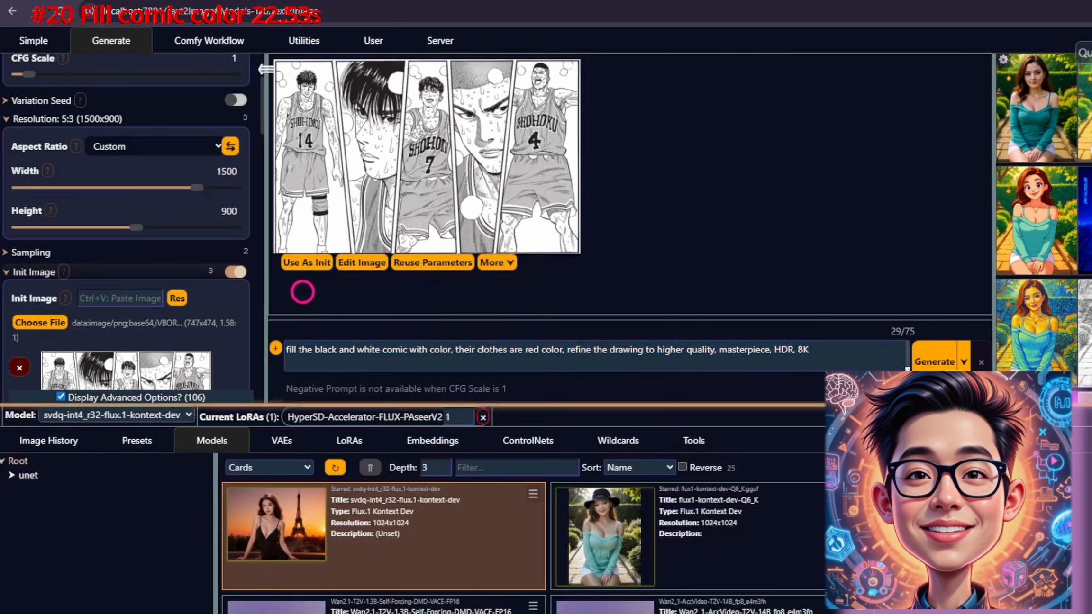
pyautogui.click(932, 361)
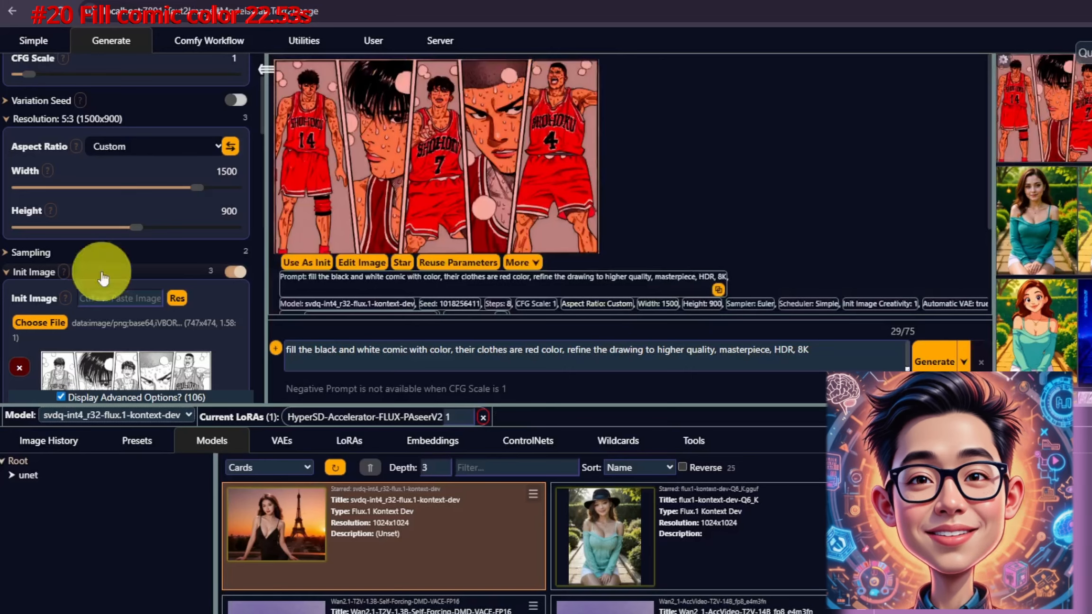
pyautogui.click(478, 159)
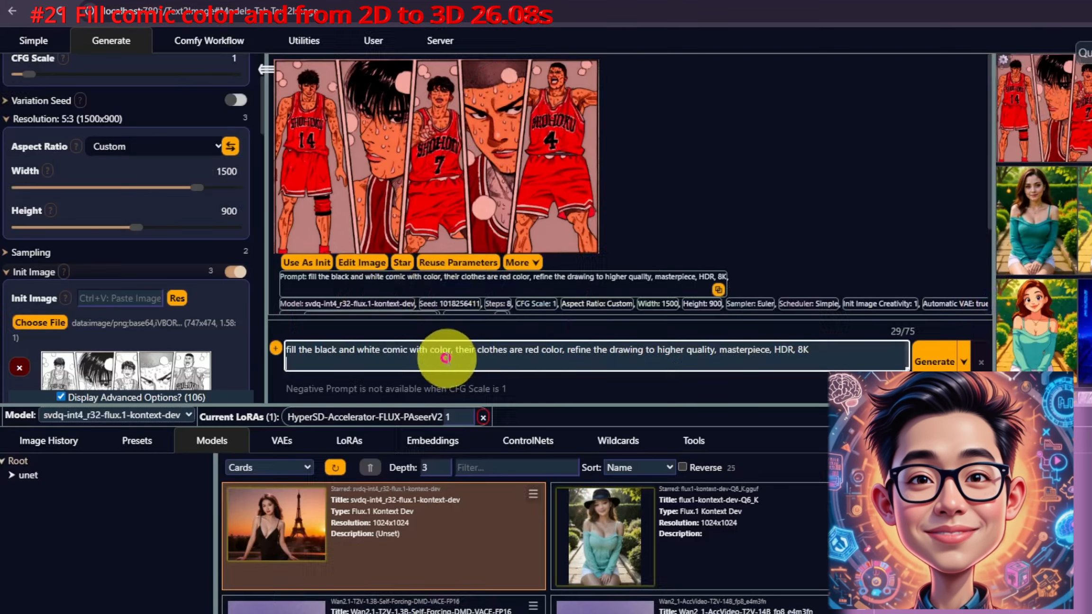
# Step: Replace the prompt with the version asking to refine the drawing to 3D quality and generate the edit
pyautogui.tripleClick(445, 359)
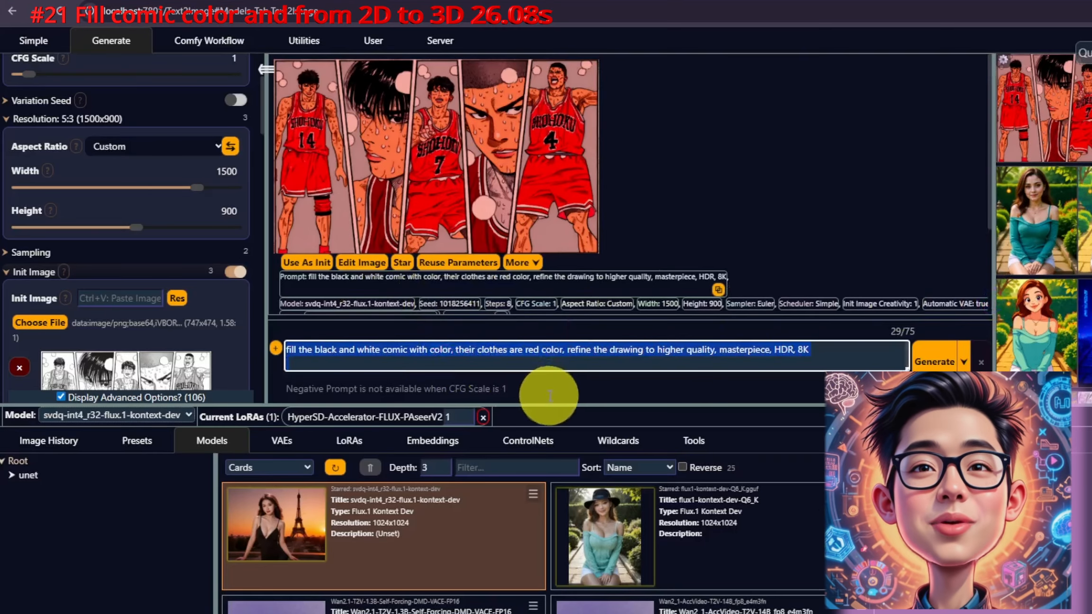
pyautogui.write('fill the black and white comic with color, their clothes are red color, refine the drawing to 3D quality and details, masterpiece, HDR, 8K, sharp focus for all characters')
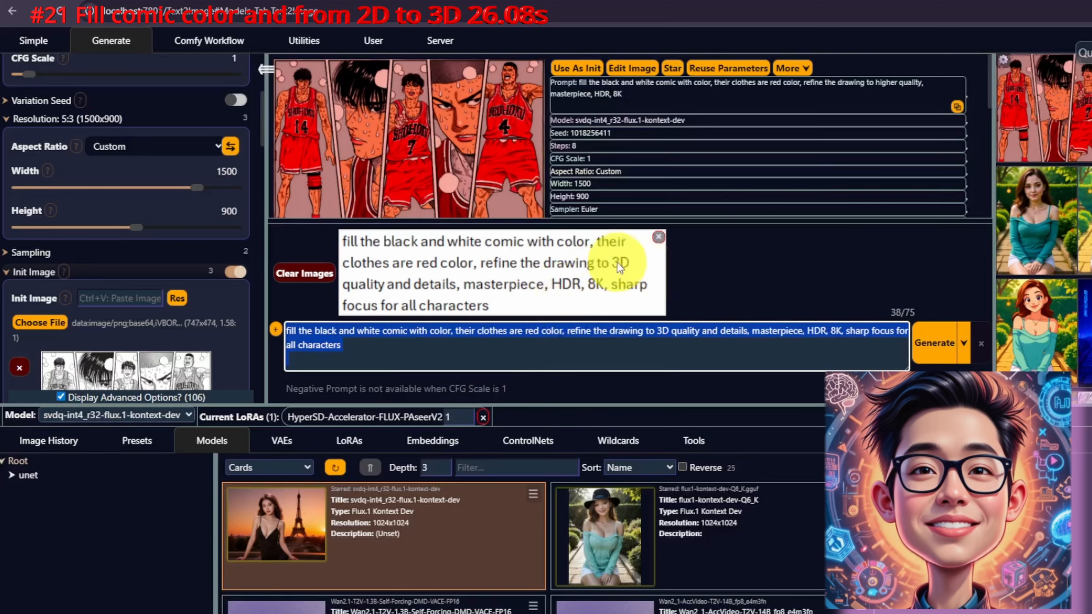
pyautogui.click(302, 272)
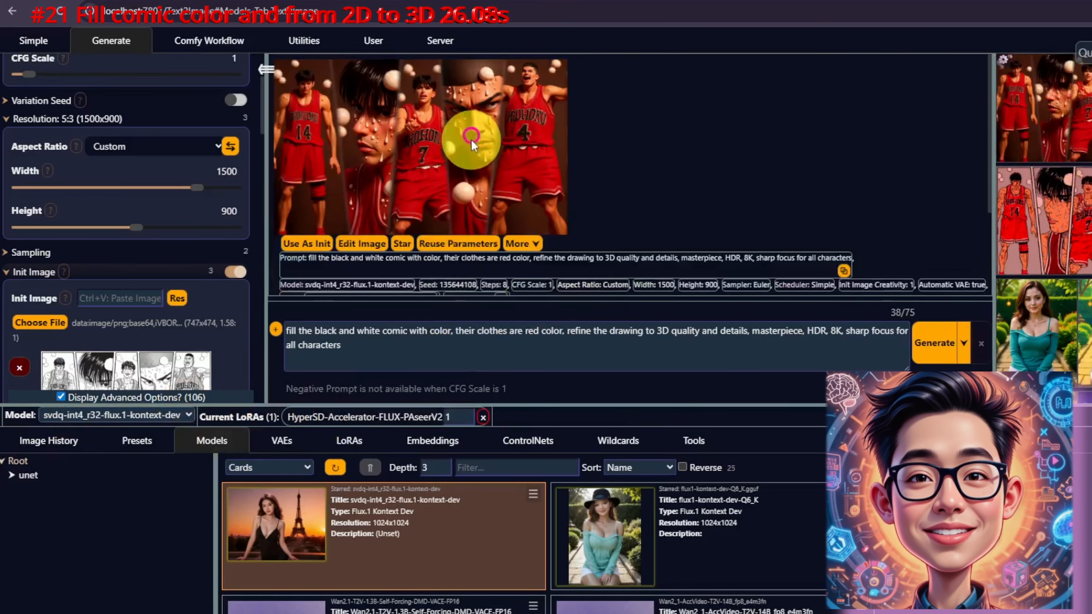
# Step: Open the 3D result full size and compare it with the previous colored comic
pyautogui.click(471, 137)
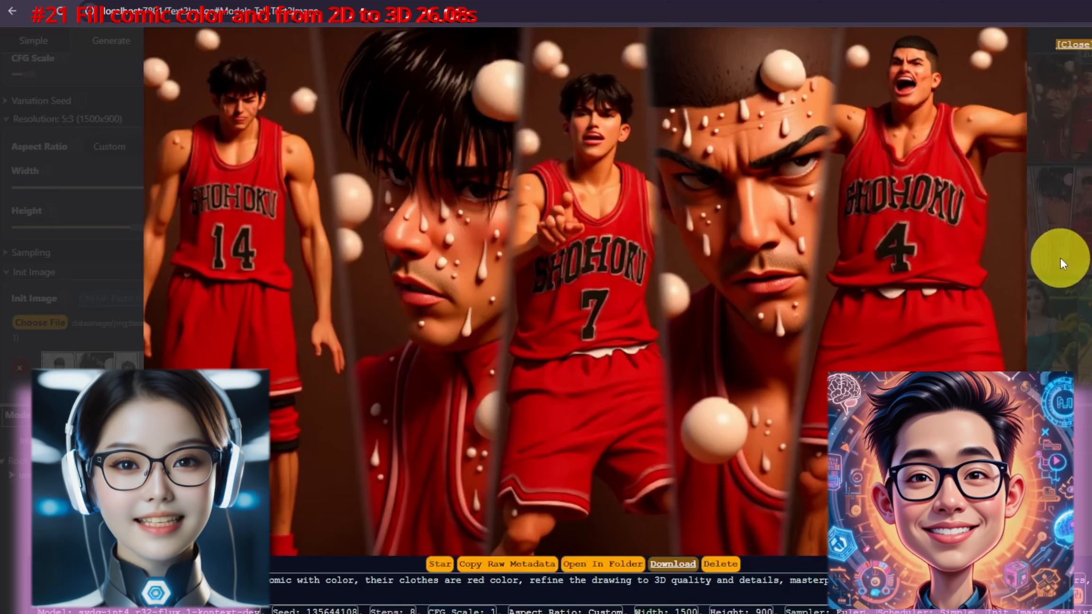
pyautogui.press('Right')
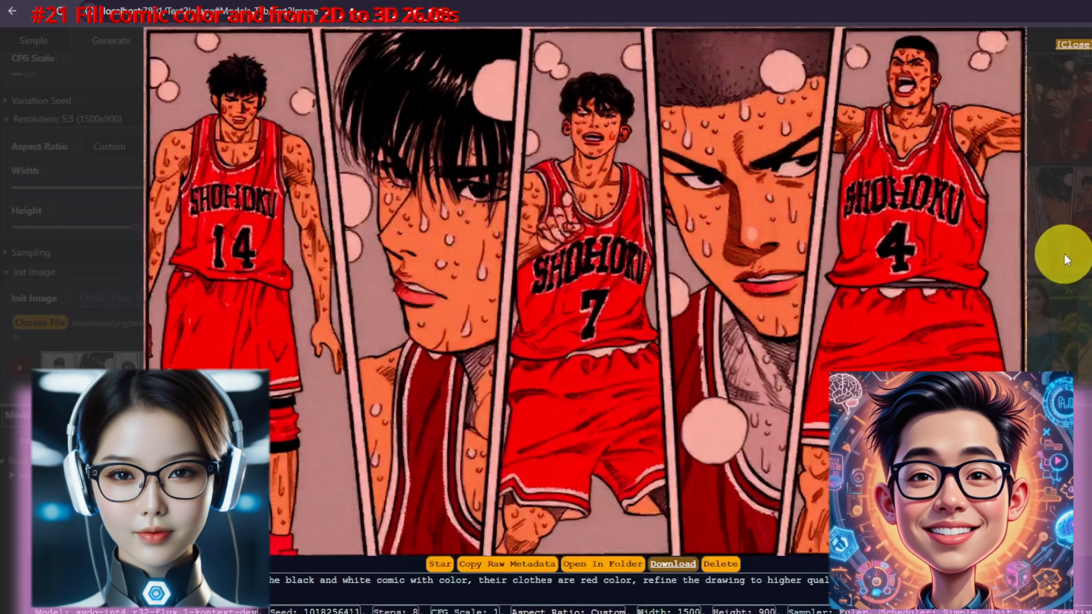
pyautogui.press('Left')
pyautogui.press('Right')
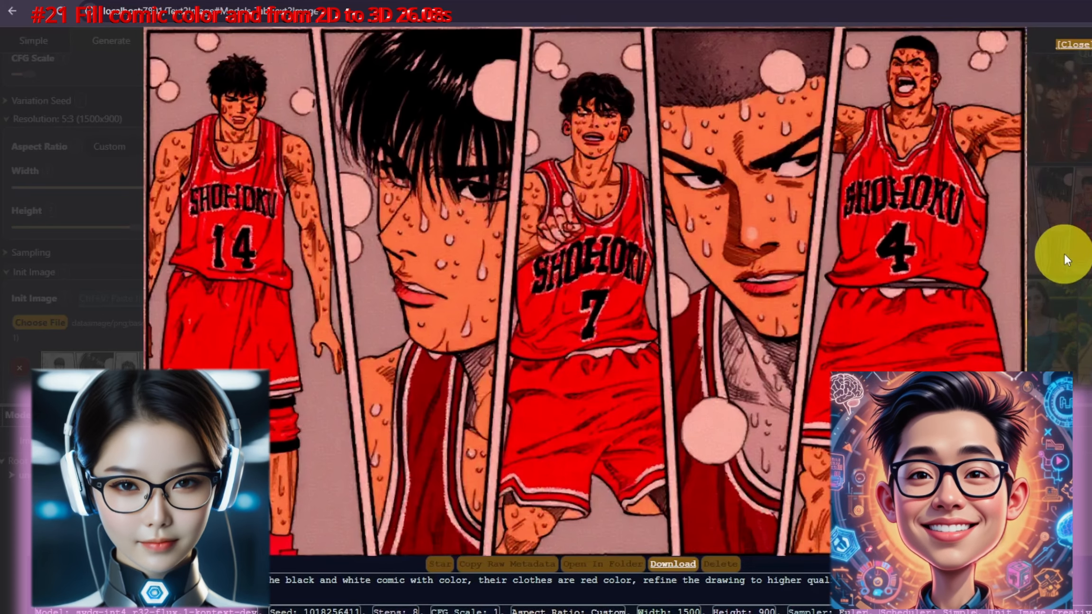
pyautogui.press('Left')
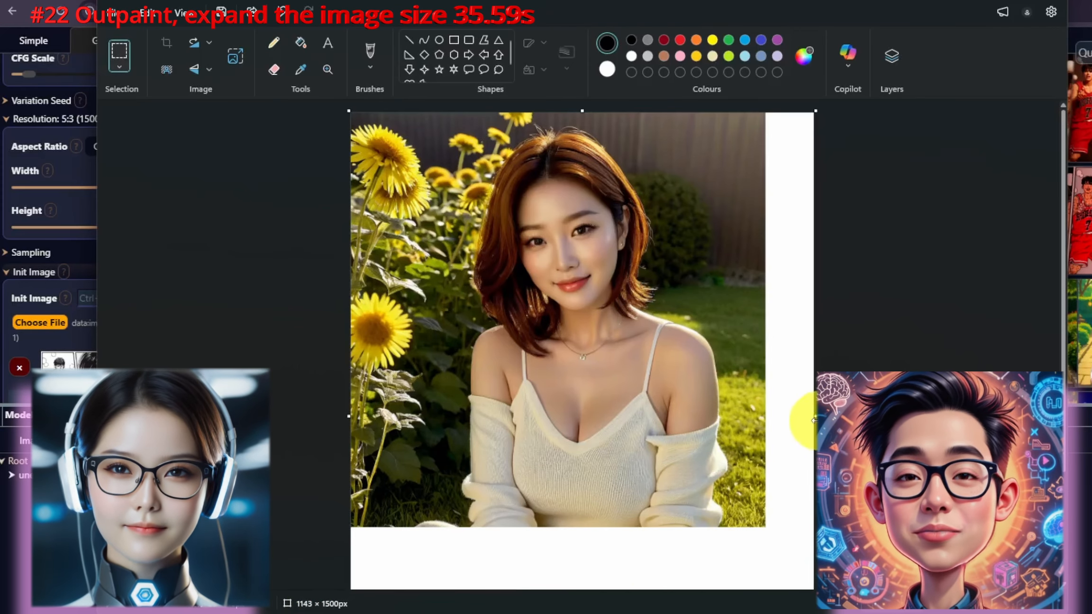
# Step: In Paint, widen the portrait's canvas to about 1201 × 1500 px and bring it into the generator
pyautogui.moveTo(813, 420); pyautogui.dragTo(816, 413)
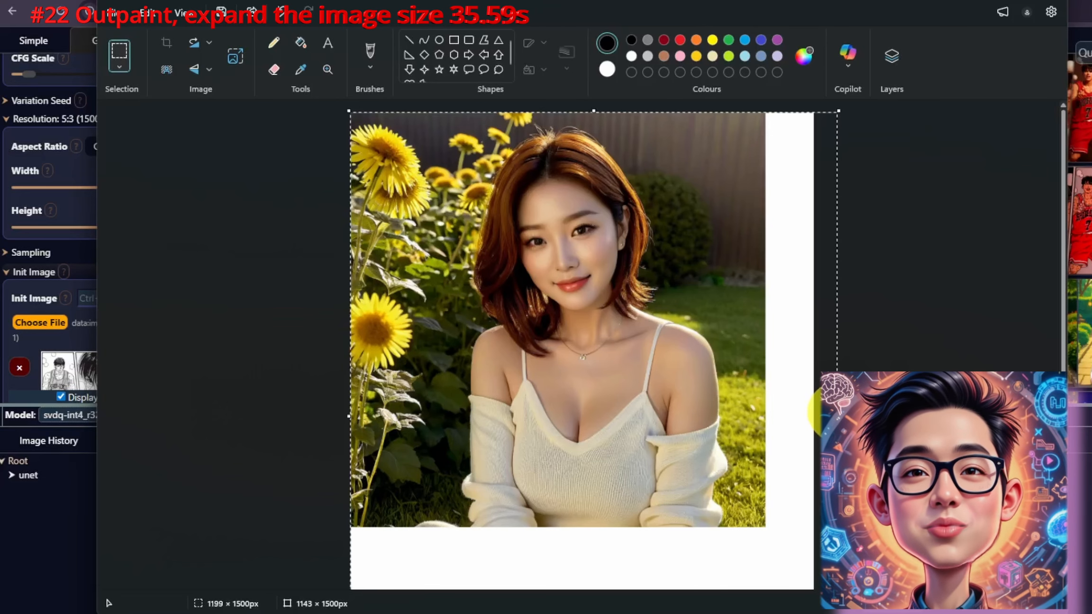
pyautogui.moveTo(839, 416); pyautogui.dragTo(839, 415)
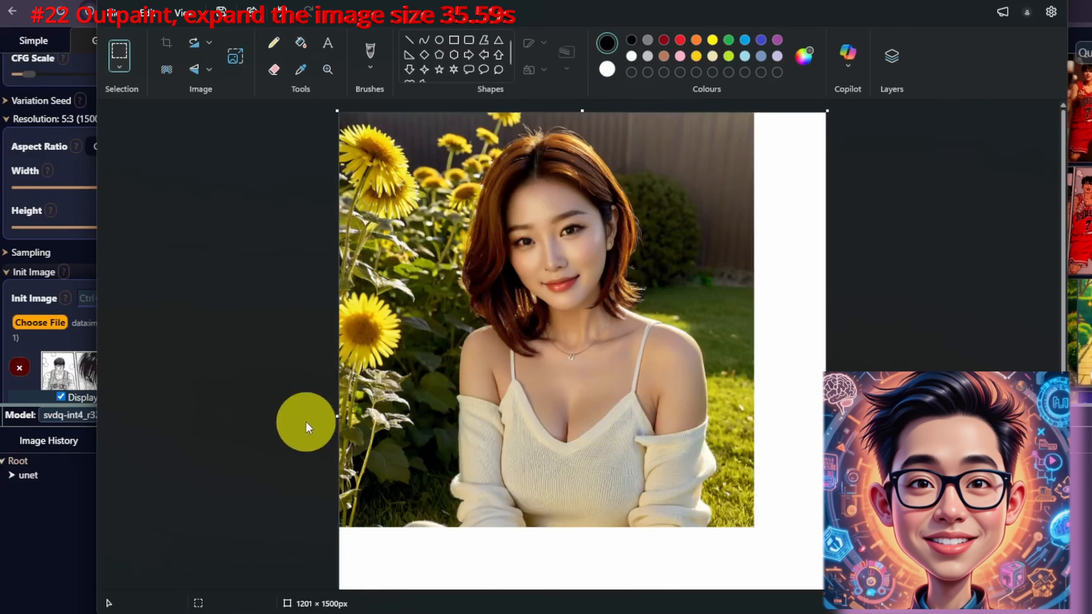
pyautogui.click(116, 9)
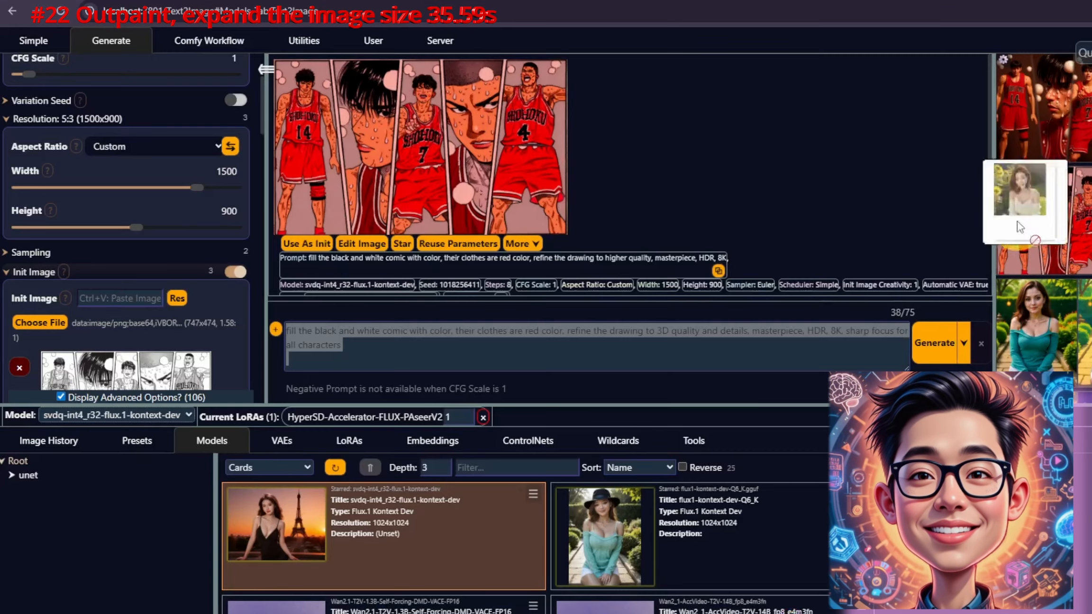
pyautogui.moveTo(1026, 204)
pyautogui.mouseDown()
pyautogui.moveTo(157, 233)
pyautogui.moveTo(377, 151)
pyautogui.moveTo(375, 166)
pyautogui.mouseUp()
# Step: Use the expanded image as init image and apply its exact aspect resolution
pyautogui.click(477, 76)
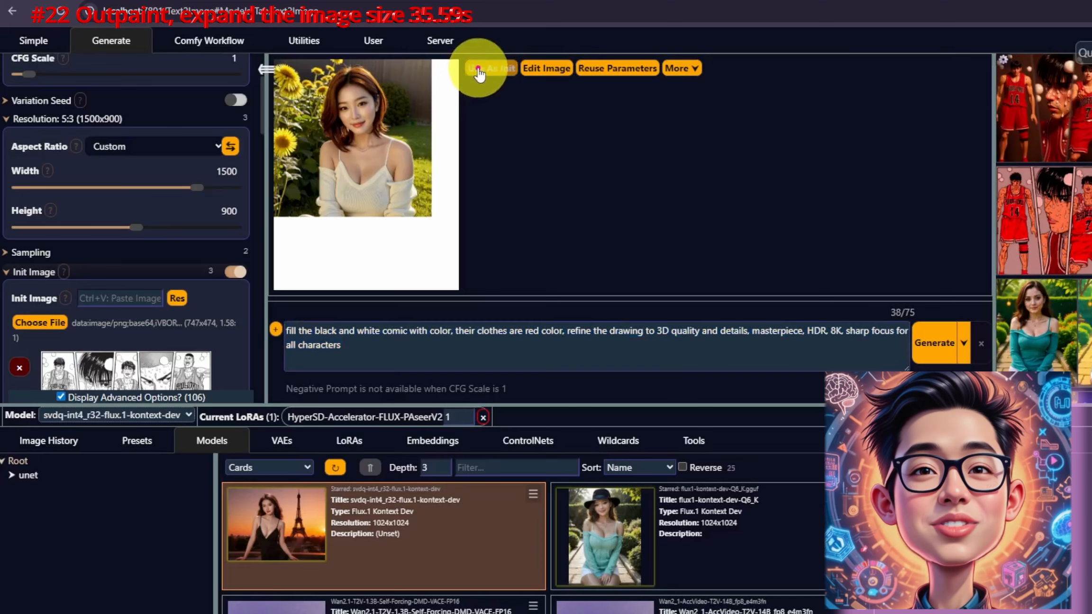
pyautogui.click(177, 298)
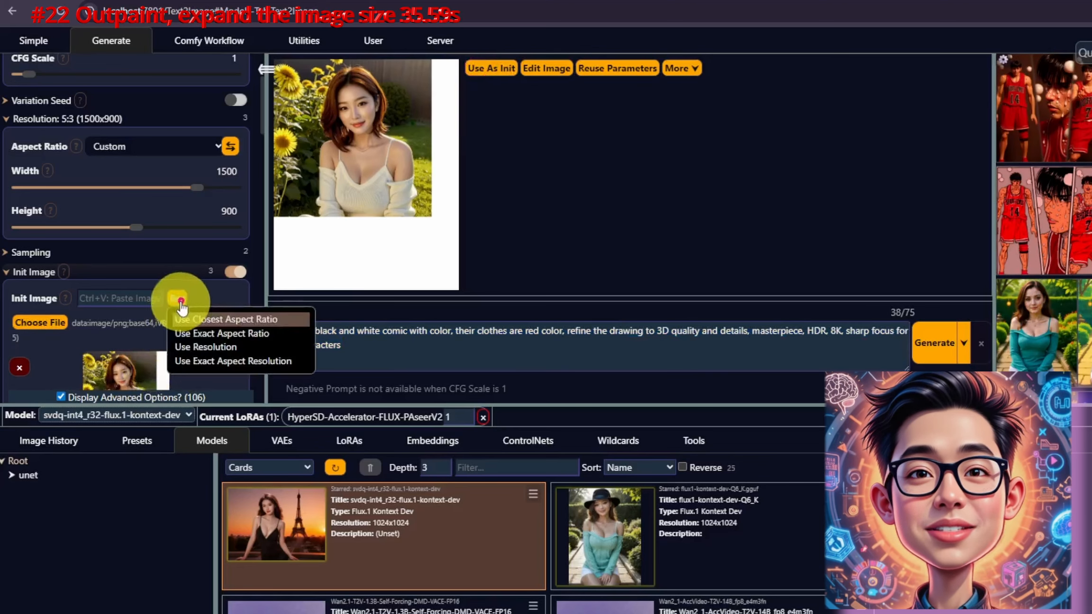
pyautogui.click(233, 361)
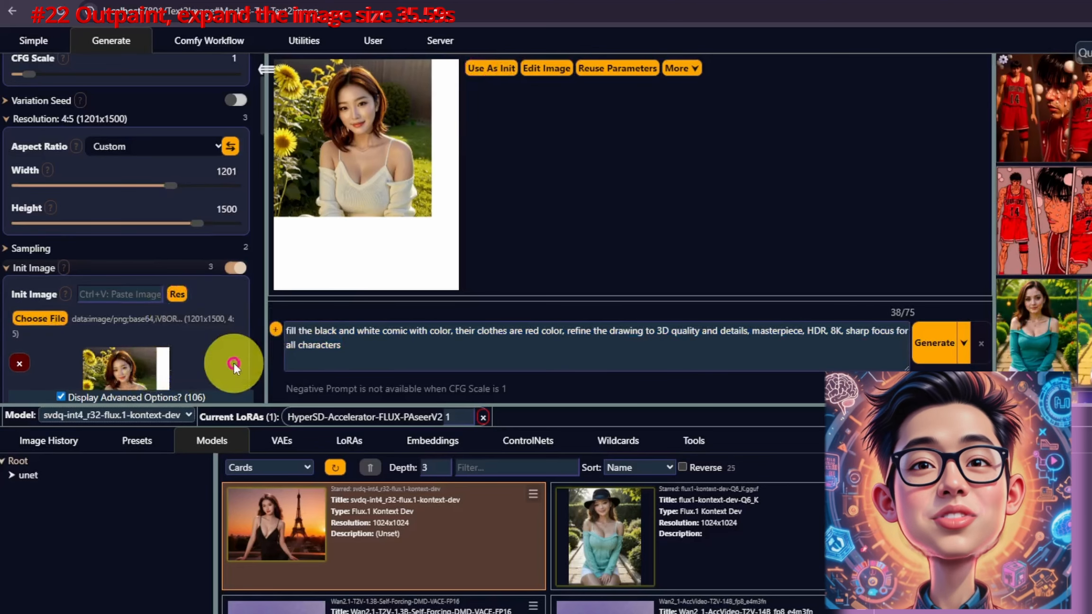
# Step: Paste the prompt "expand the picture background naturally to maintain the overall background consistency" and generate the outpaint
pyautogui.tripleClick(622, 358)
pyautogui.write('expand the picture background naturally to maintain the overall background consistency')
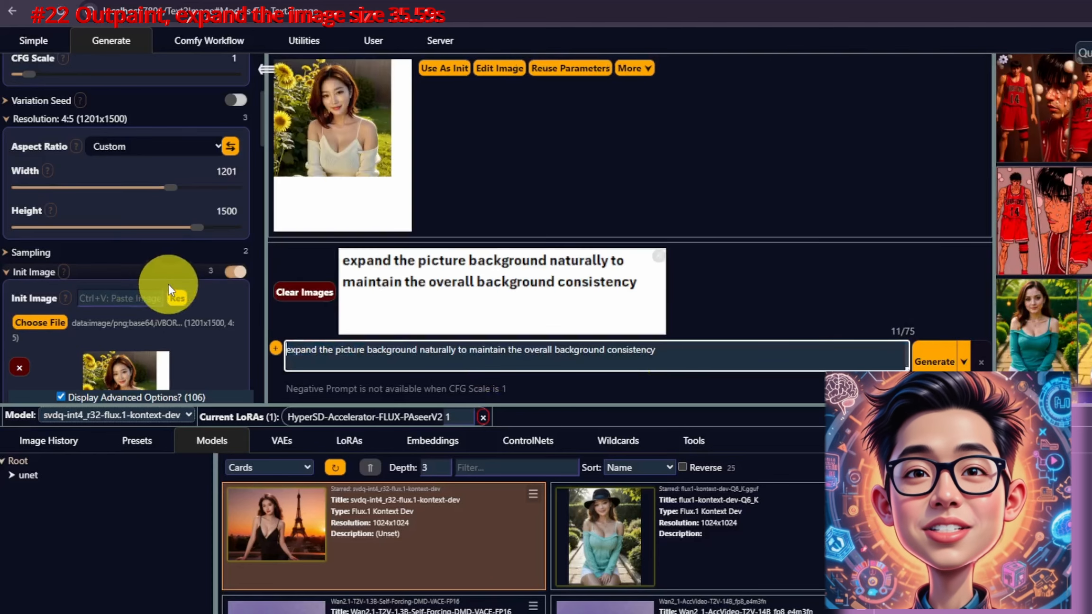
pyautogui.click(658, 257)
pyautogui.click(942, 360)
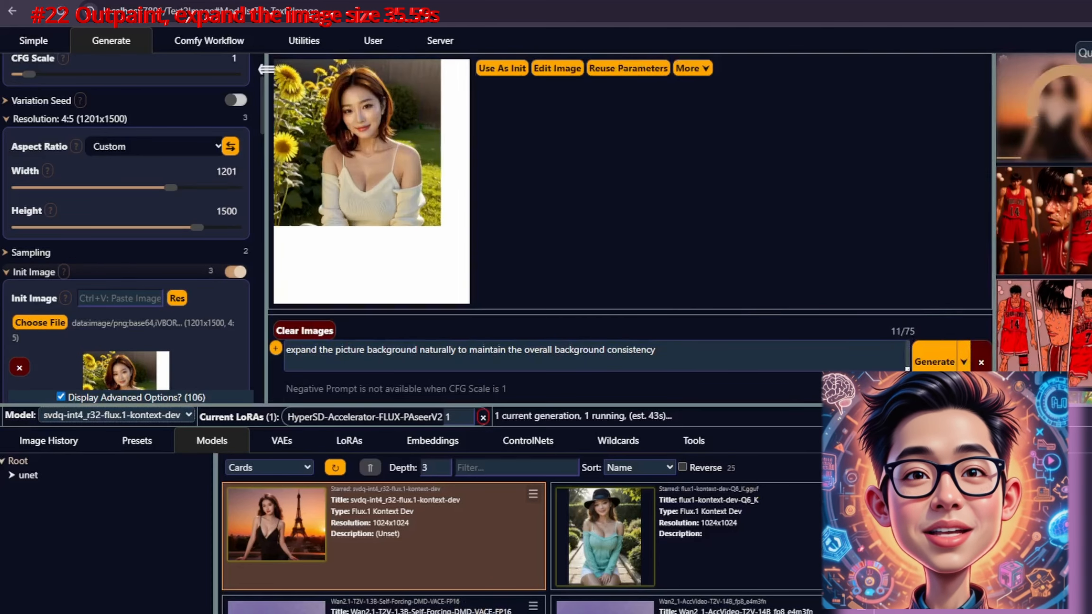
# Step: Select the outpainted result and generate the edit changing the lady's posture from sitting to standing
pyautogui.click(1065, 112)
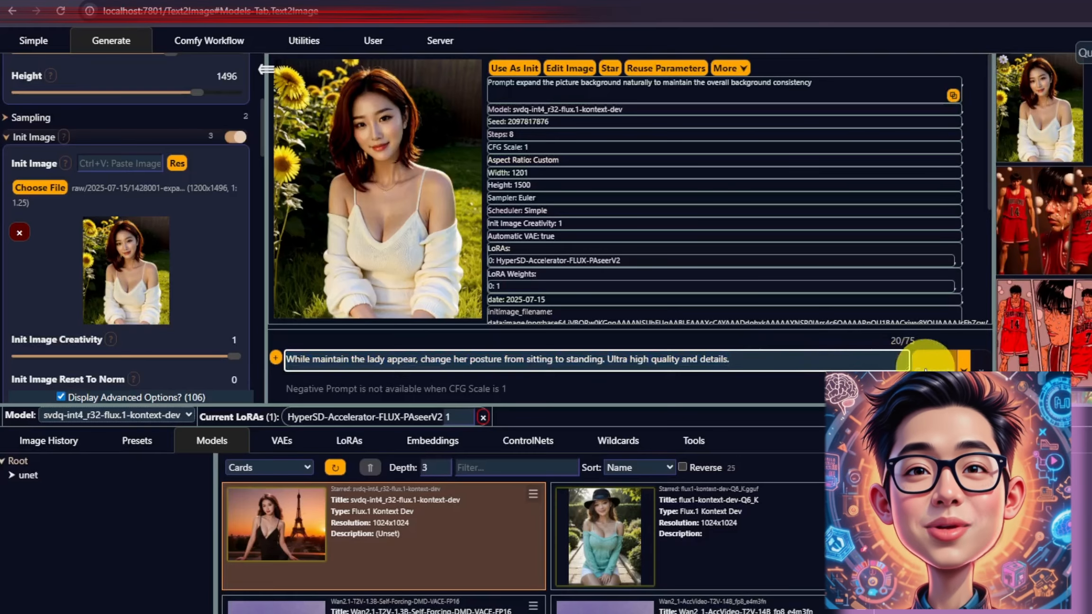
pyautogui.click(912, 361)
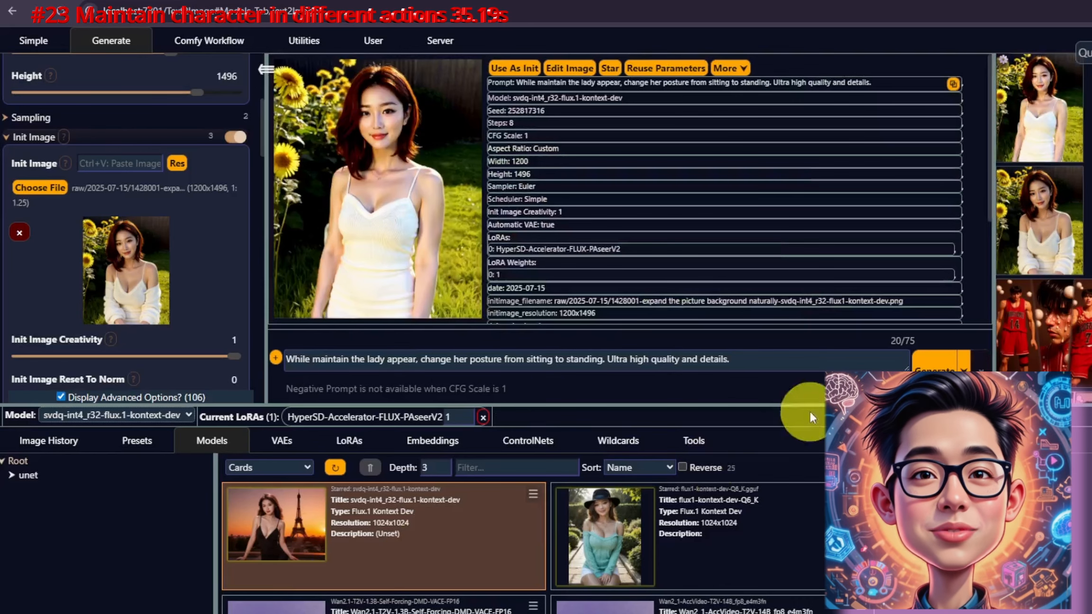
# Step: Paste the prompt "Generate a portrait of the same character, showing expressions of sadness", generate it, and view the result full size
pyautogui.click(1031, 110)
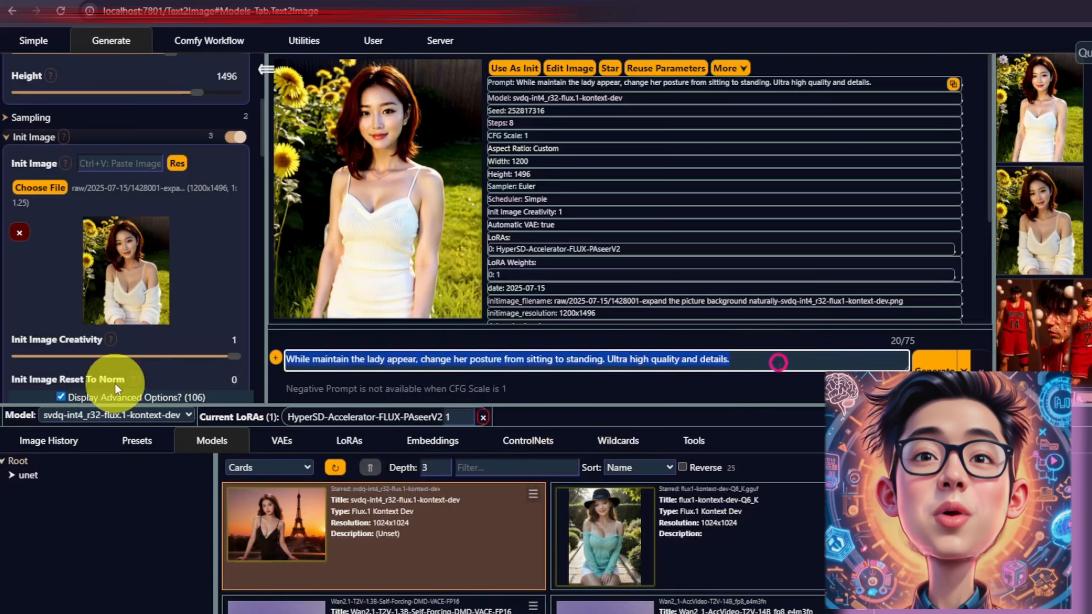
pyautogui.write('Generate a portrait of the same character, showing expressions of sadness')
pyautogui.click(925, 361)
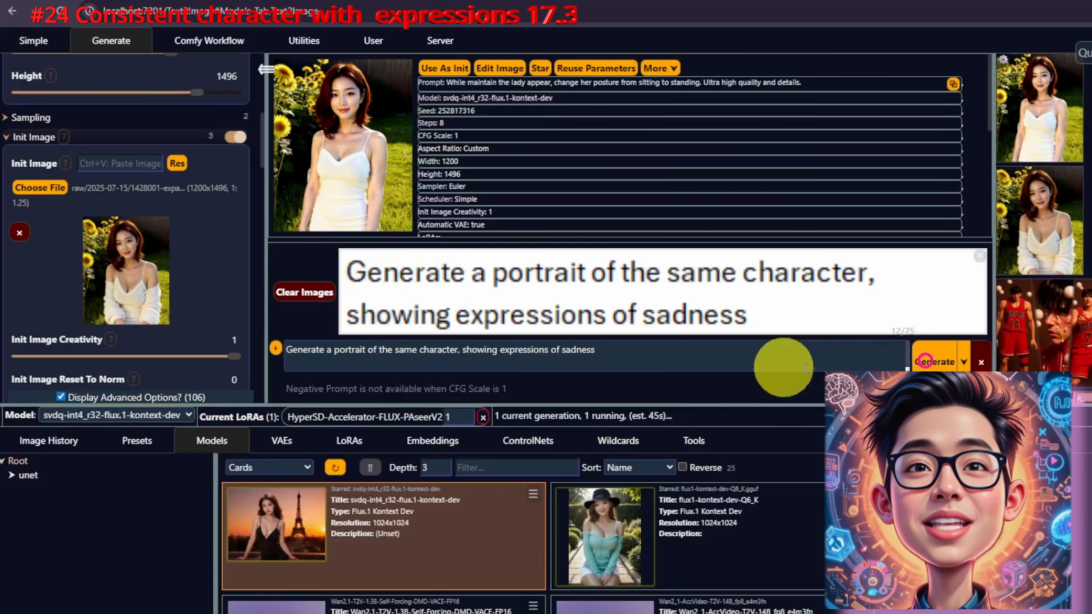
pyautogui.click(305, 290)
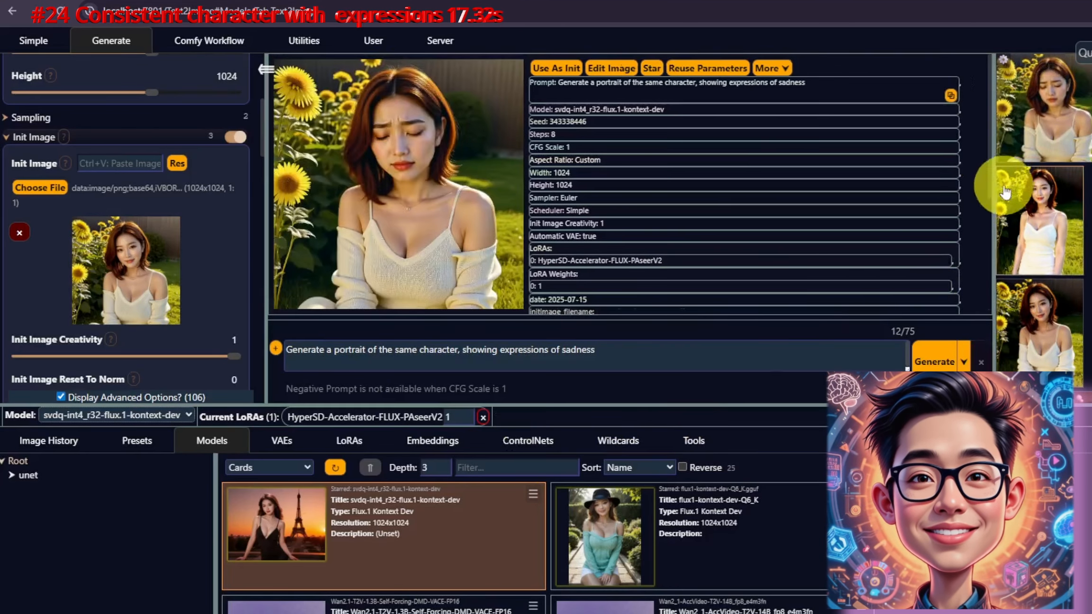
pyautogui.click(1033, 117)
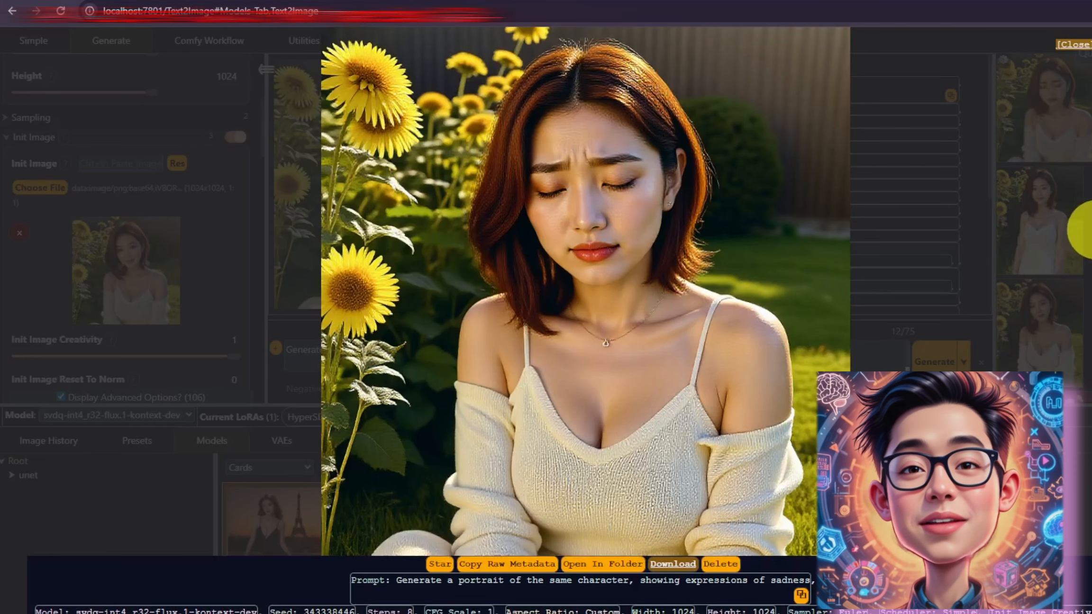
# Step: Paste the prompt "Transform a casual selfie into a polished LinkedIn profile picture…", generate it, and open the result
pyautogui.click(437, 352)
pyautogui.tripleClick(437, 351)
pyautogui.write('Transform a casual selfie into a polished LinkedIn profile picture. Her hair neatly tied back in a sleek ponytail, wearing a sharp, formal business outfit. The background is softly blurred modern office setting, with professional yet warm lighting to enhance facial features naturally. The overall tone should be approachable, confident, and corporate-ready.')
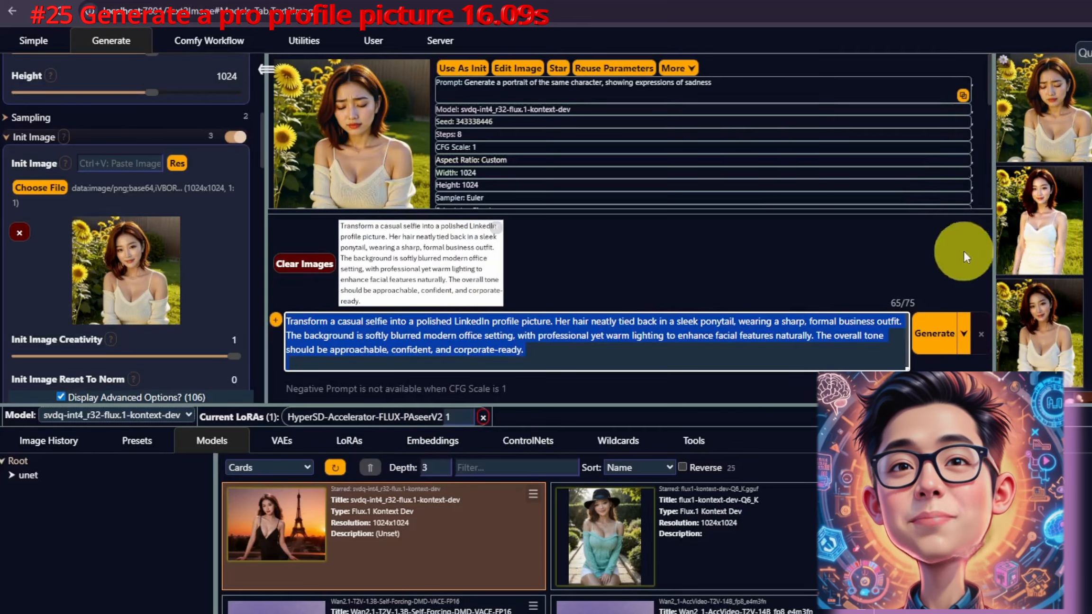
pyautogui.click(940, 327)
pyautogui.click(293, 265)
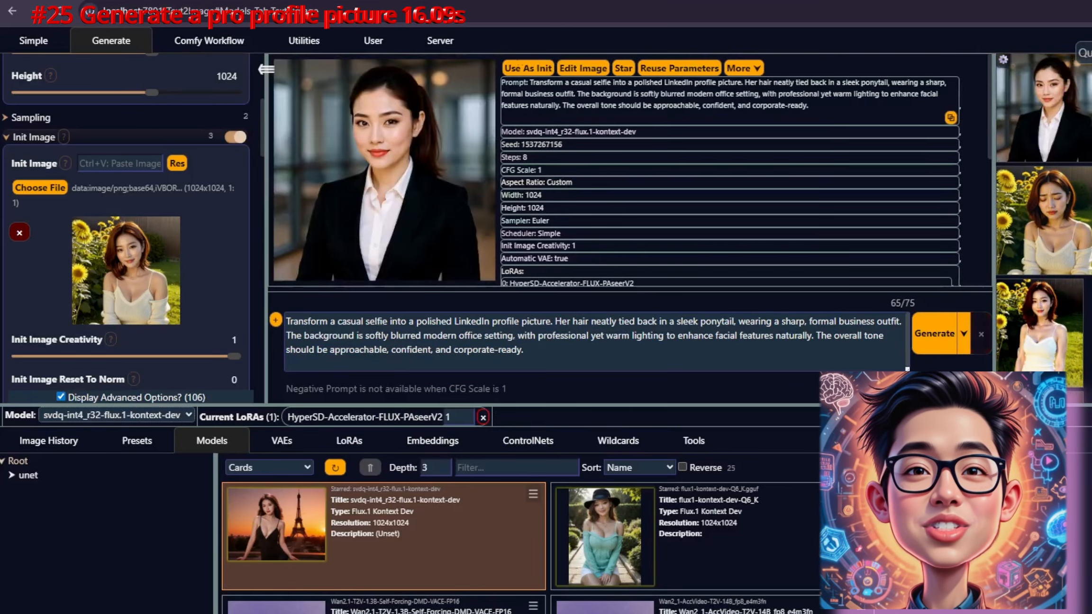
pyautogui.click(382, 198)
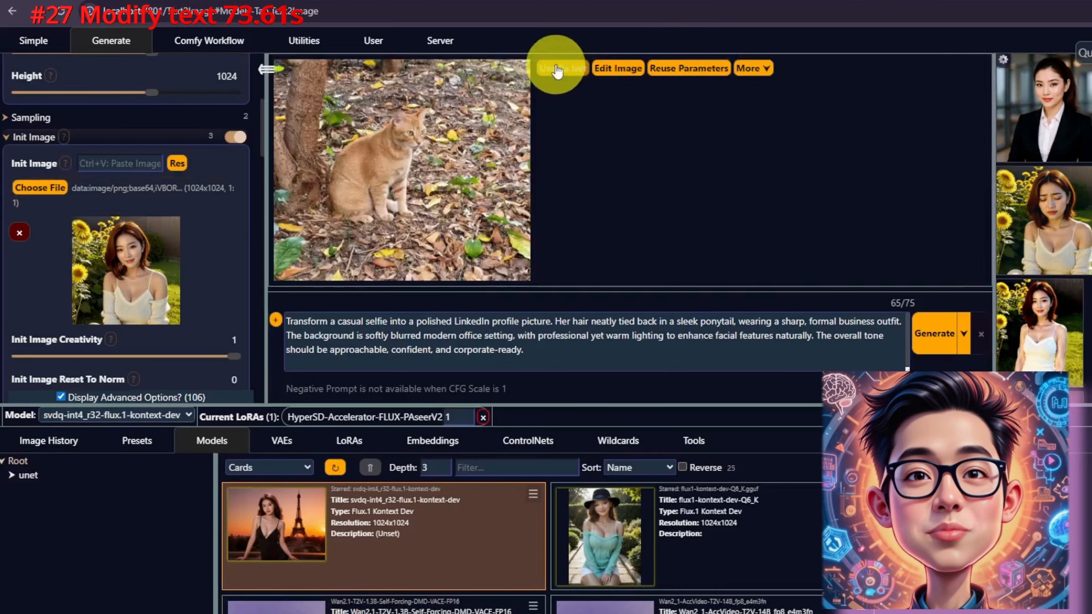
# Step: Use the cat photo as the init image and apply its resolution
pyautogui.click(556, 67)
pyautogui.click(174, 163)
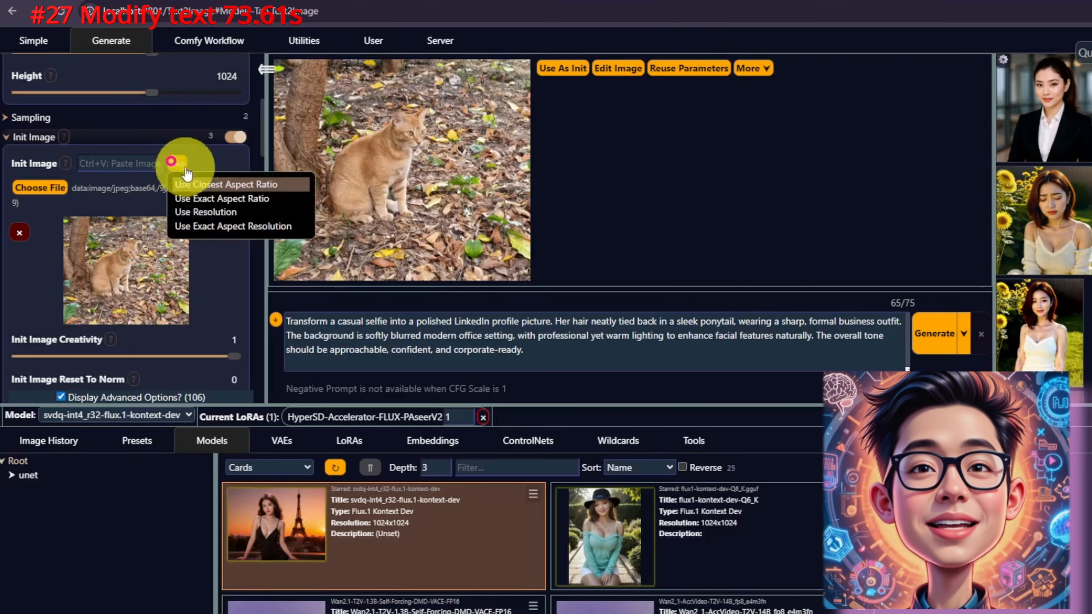
pyautogui.click(229, 216)
# Step: Replace the prompt with "place the cat having martini and wears sunglasses on a beach" and generate the edit
pyautogui.click(458, 353)
pyautogui.hotkey('ctrl', 'a')
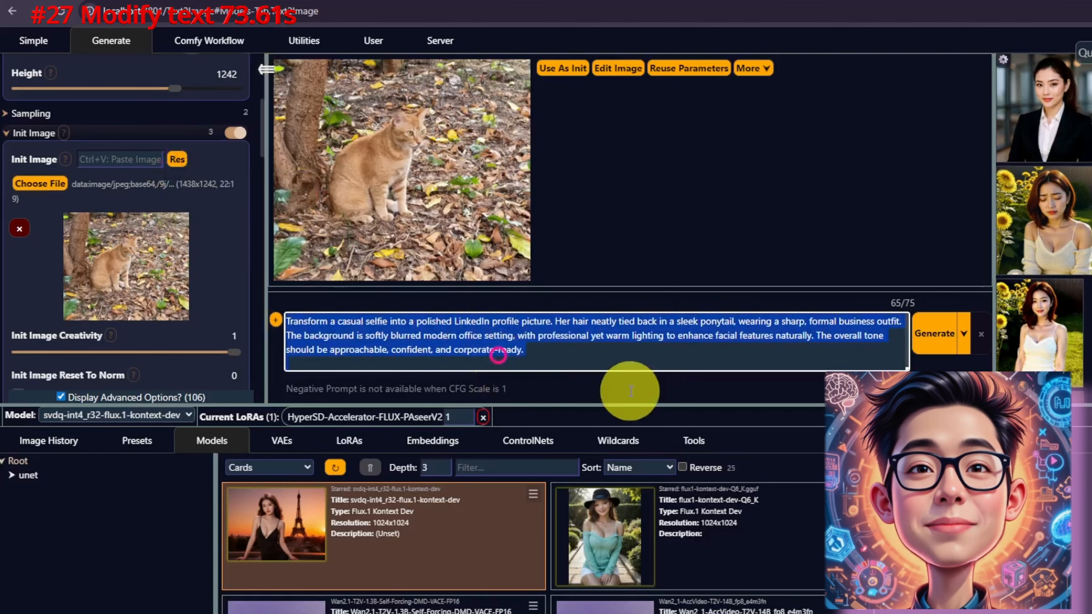
pyautogui.write('place the cat having martini and wears sunglasses on a beach')
pyautogui.hotkey('ctrl', 'a')
pyautogui.click(935, 361)
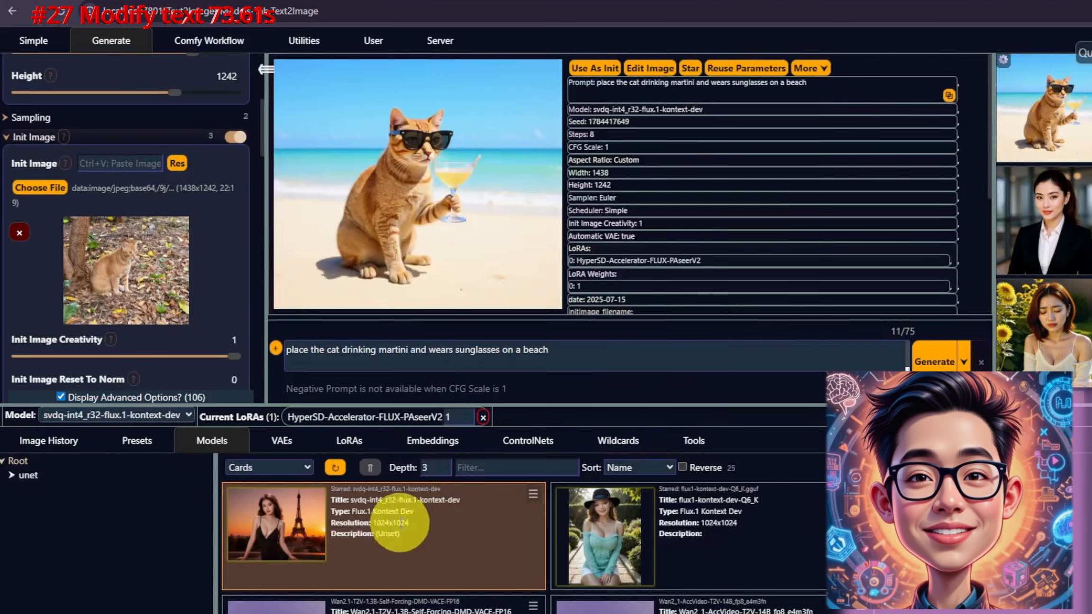
# Step: Use the Kuma Cafe storefront image as the init image
pyautogui.click(431, 115)
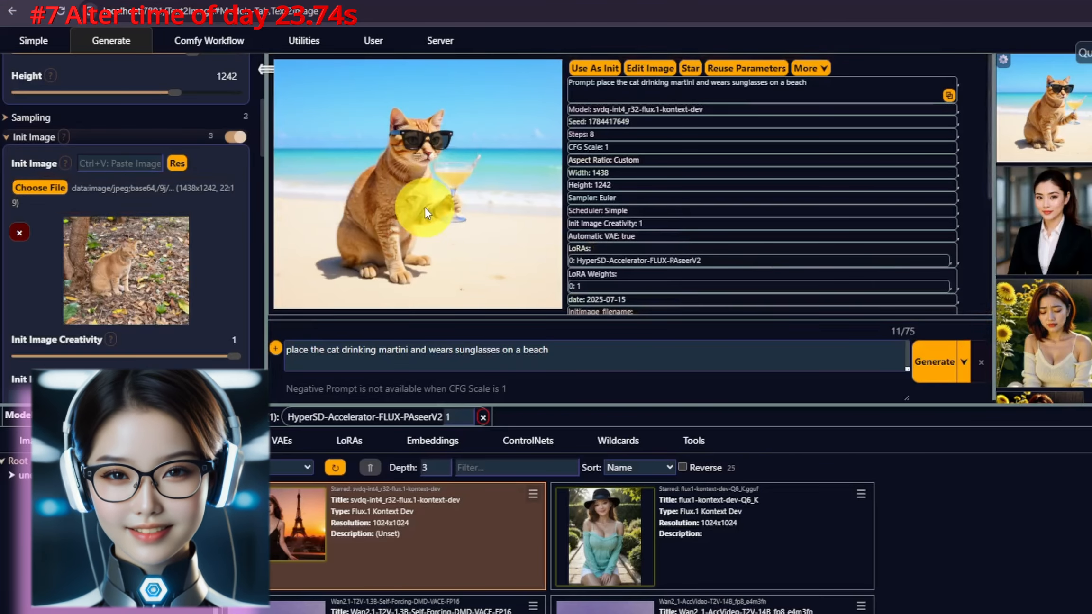
pyautogui.click(592, 87)
pyautogui.click(552, 67)
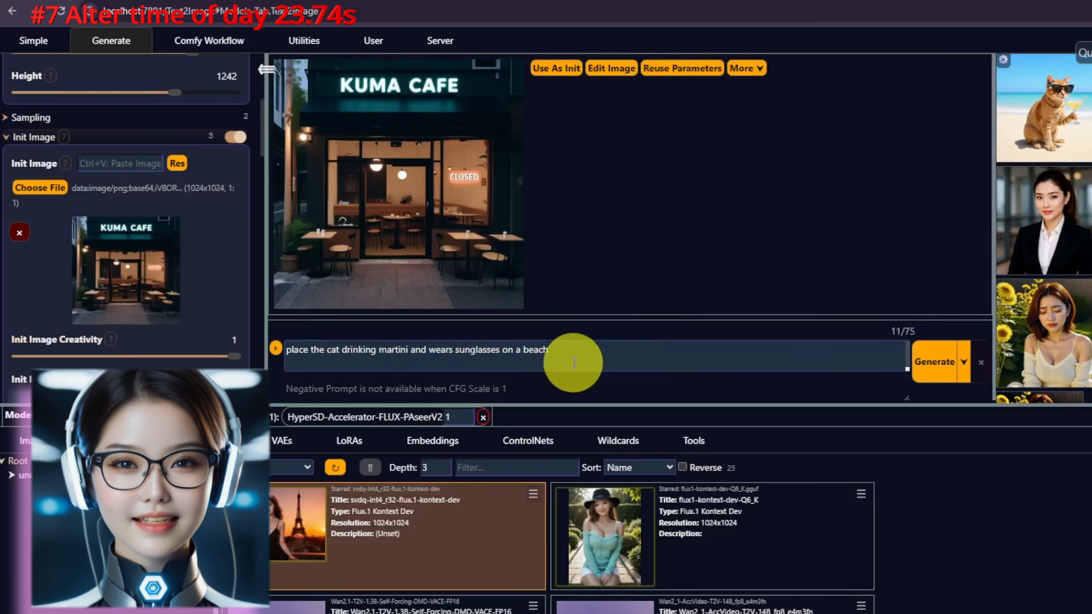
# Step: Paste the prompt changing the cafe sign from 'Closed' to 'Open' with green neon glow, generate it, and view it full size
pyautogui.click(528, 348)
pyautogui.hotkey('ctrl', 'a')
pyautogui.hotkey('ctrl', 'v')
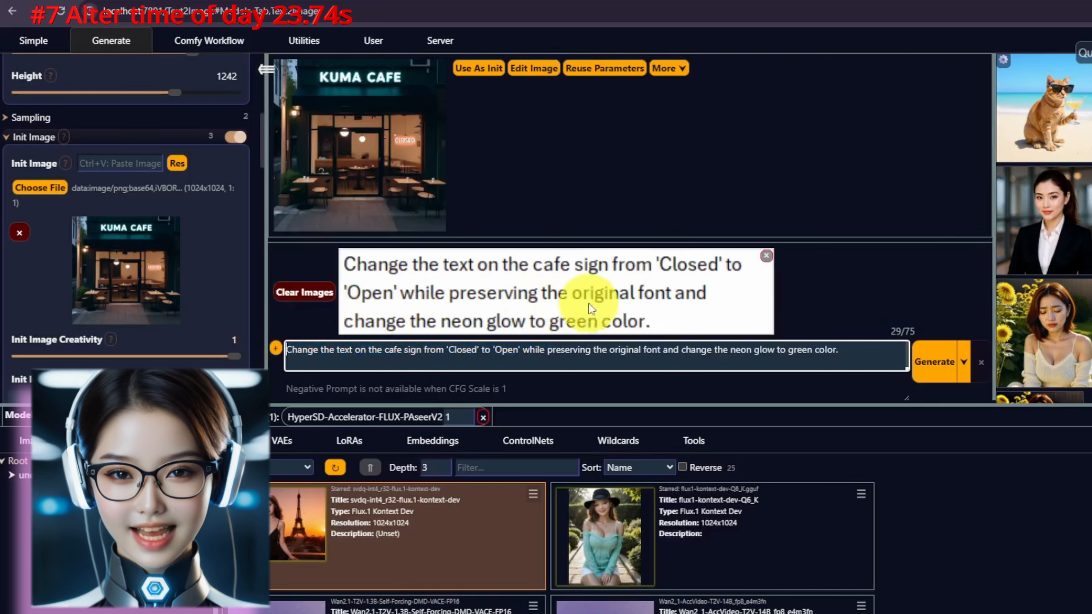
pyautogui.click(943, 334)
pyautogui.click(766, 256)
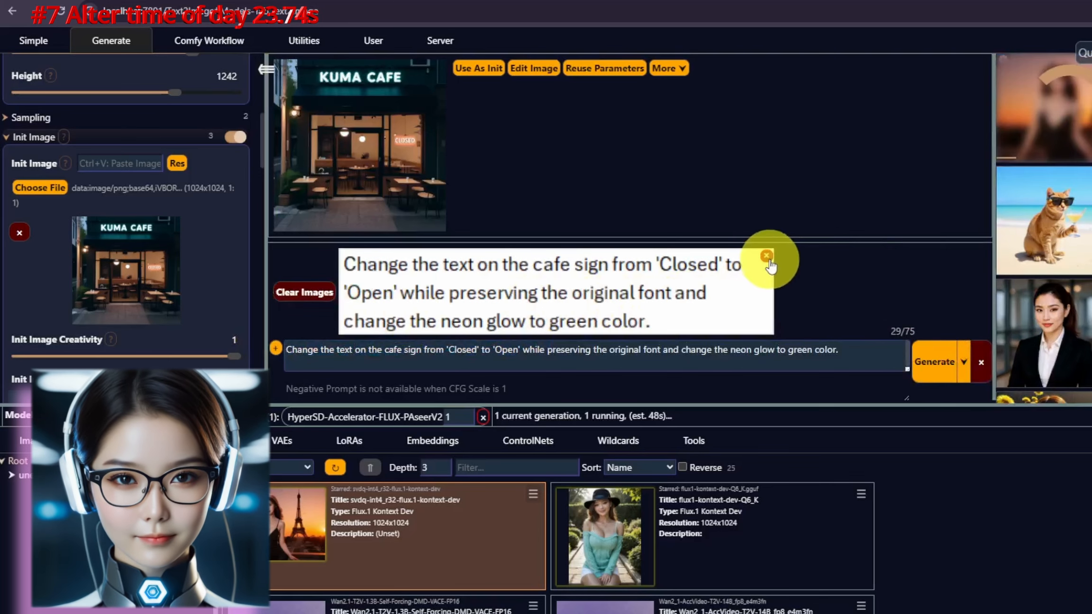
pyautogui.click(429, 183)
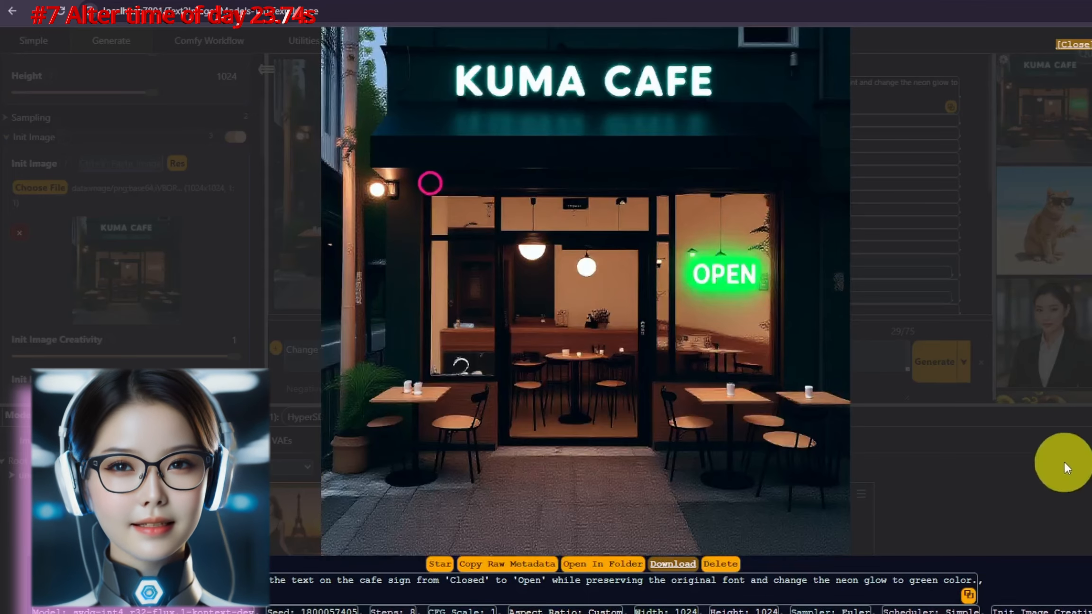
pyautogui.click(910, 388)
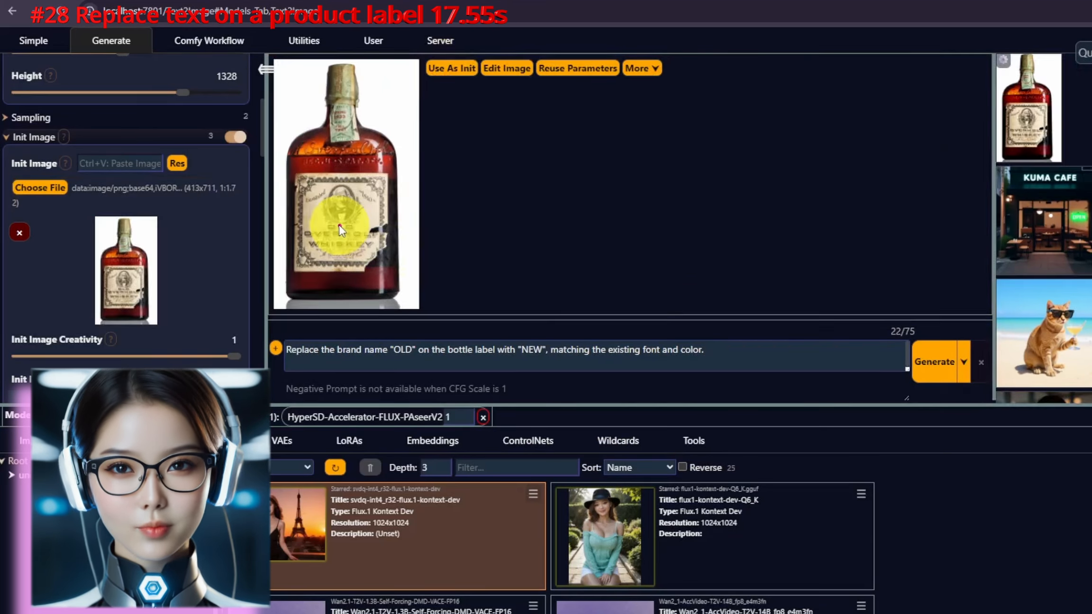
# Step: Generate the whiskey label edit replacing the brand name "OLD" with "NEW" and view the result full size
pyautogui.click(339, 224)
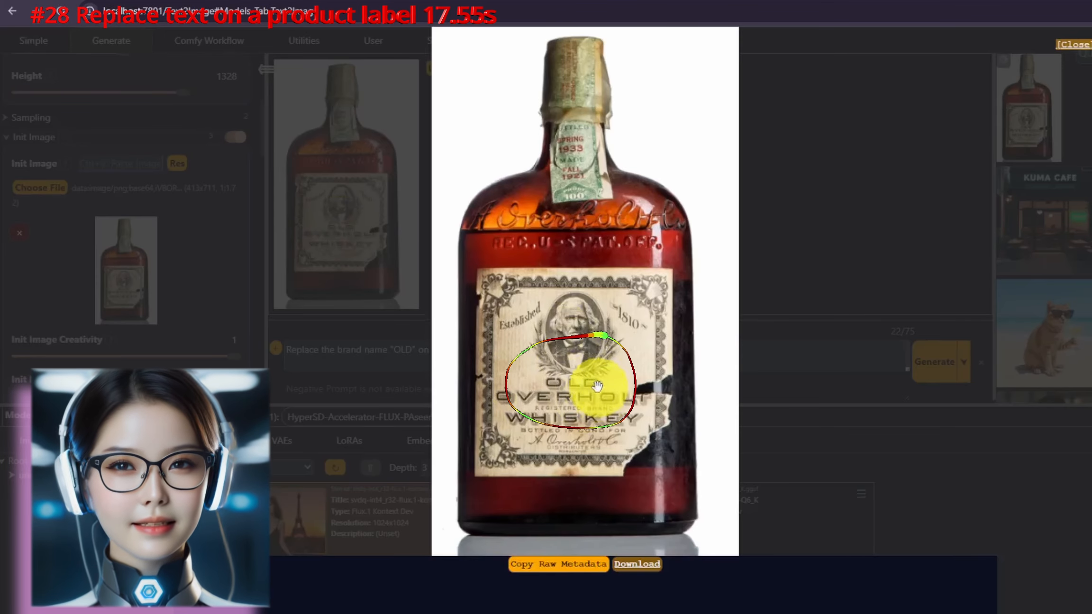
pyautogui.click(914, 494)
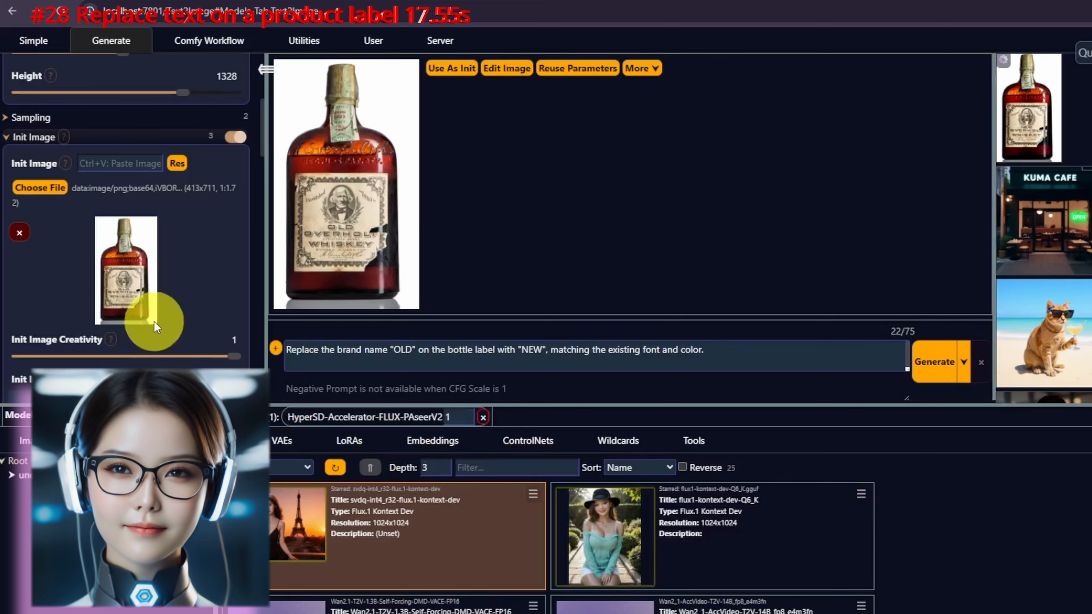
pyautogui.click(931, 363)
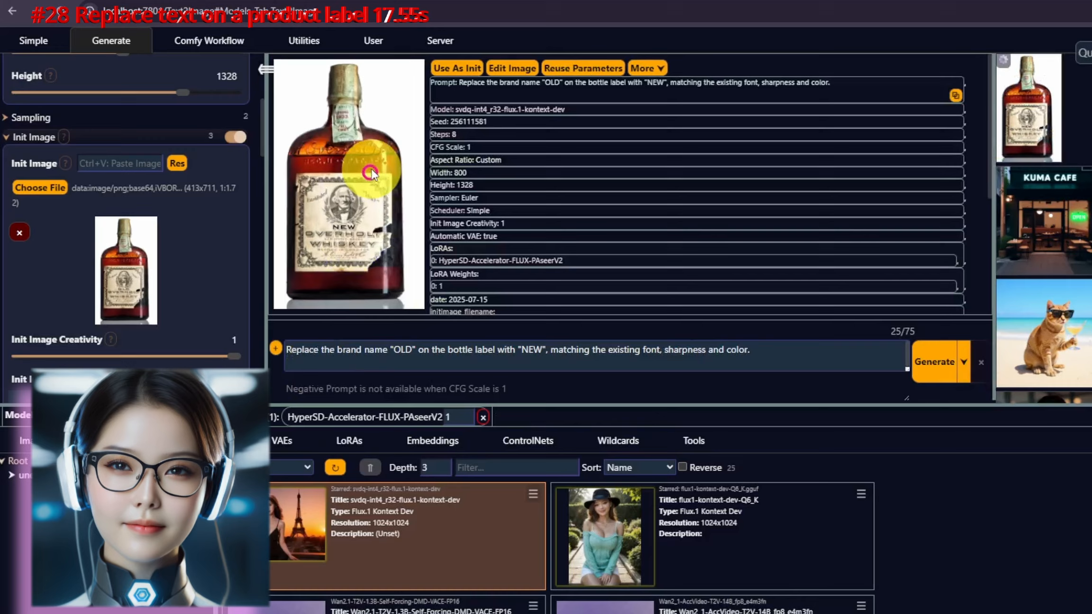
pyautogui.click(372, 172)
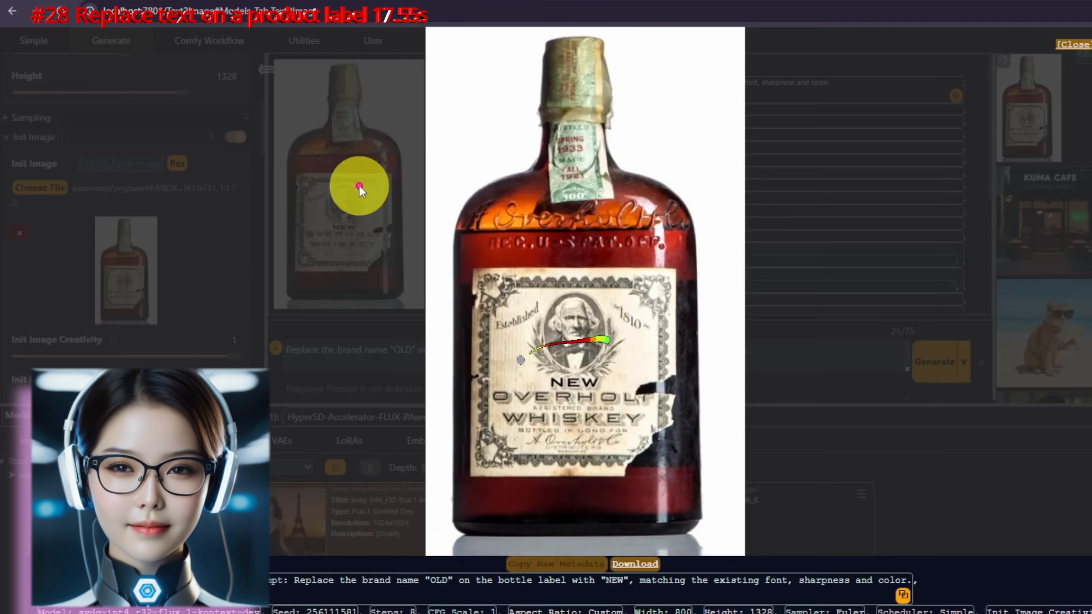
pyautogui.click(872, 347)
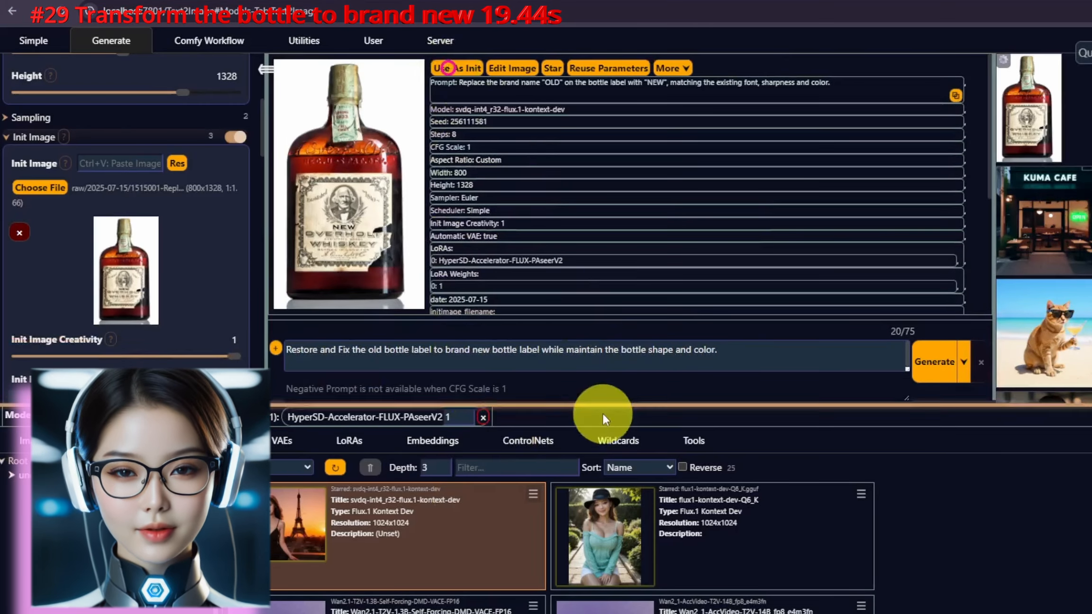
# Step: Paste into the prompt to restore the old bottle label to a brand new label while maintaining the bottle shape and color
pyautogui.moveTo(602, 356); pyautogui.dragTo(728, 360)
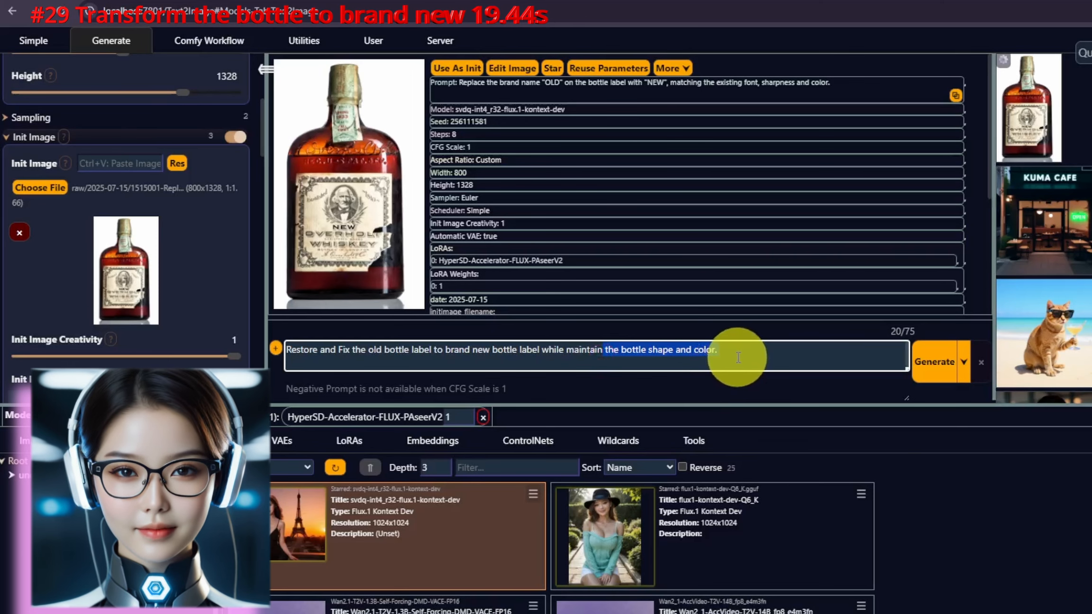
pyautogui.write('Restore and Fix  the old bottle label to brand new bottle label while maintain the bottle shape and color.')
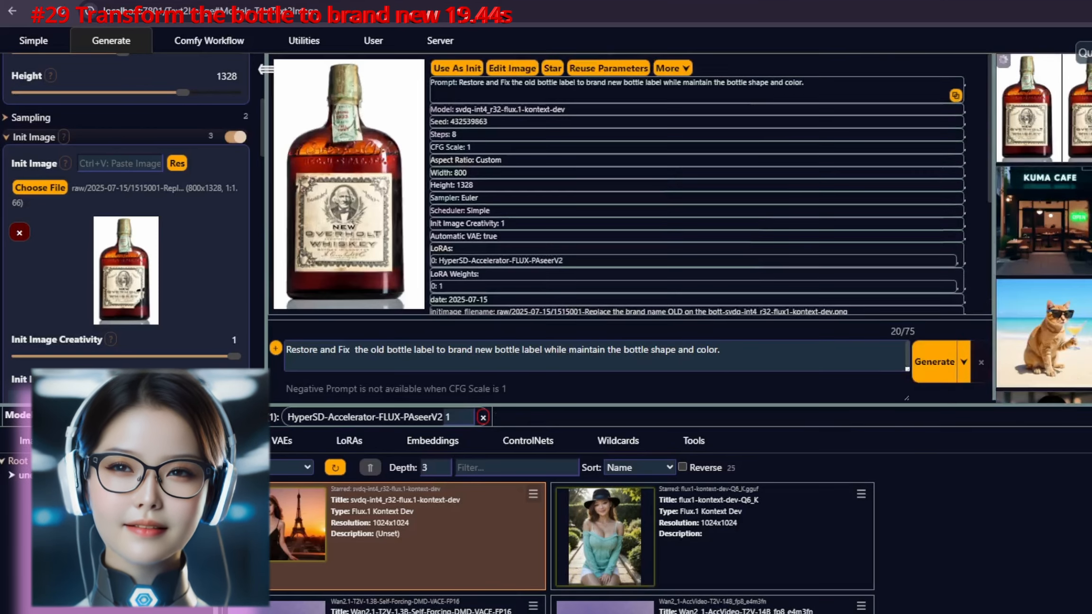
# Step: Generate the edit with the prompt "Remove the the entire whiskey label from the bottle"
pyautogui.click(387, 215)
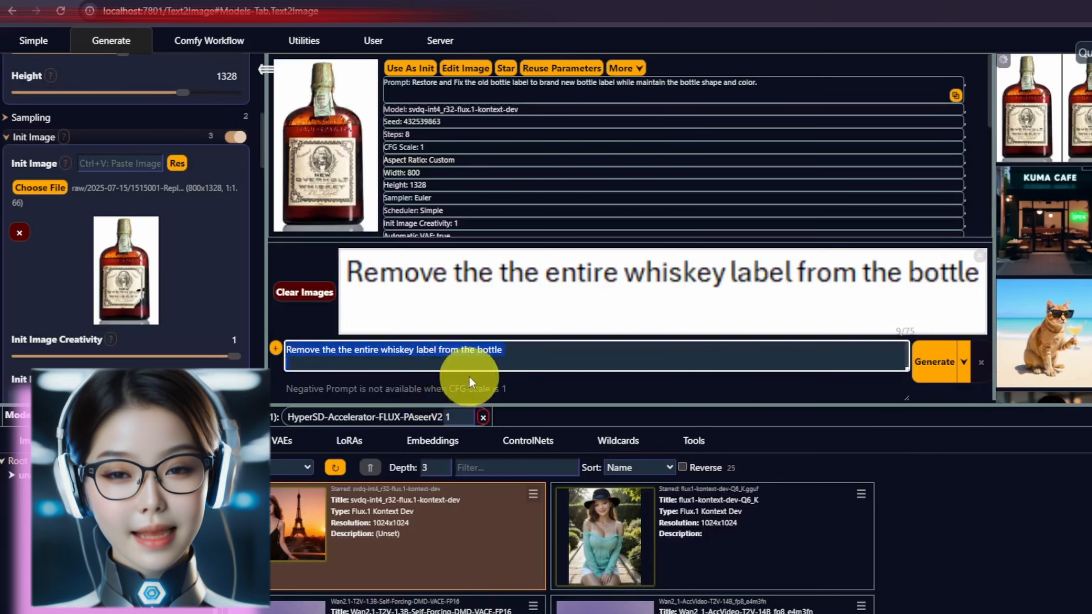
pyautogui.click(954, 368)
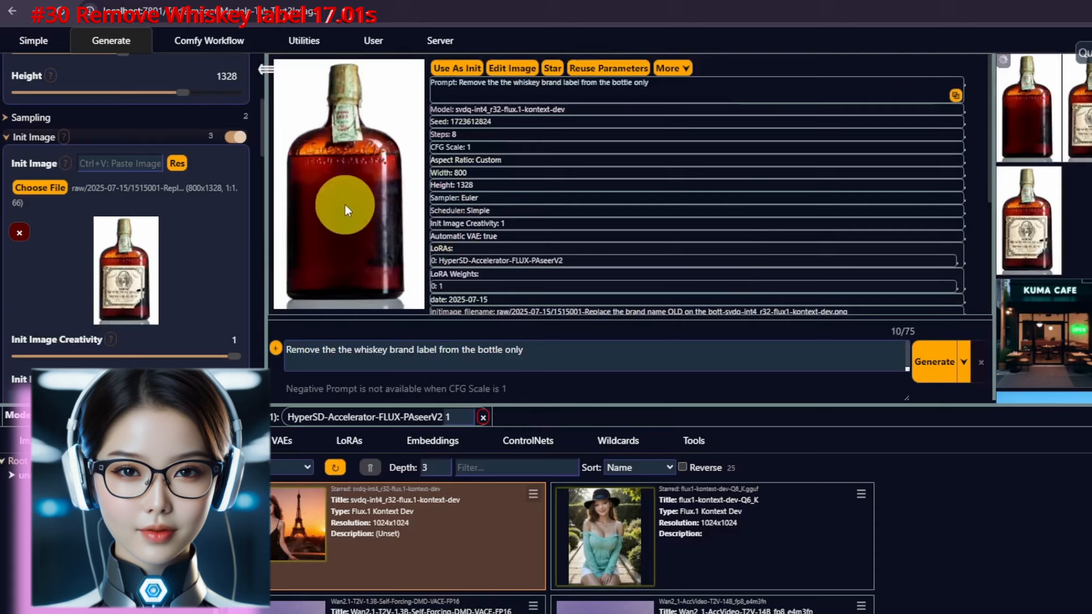
# Step: Use the watermarked bikini image as the init image and preview it full size
pyautogui.click(345, 203)
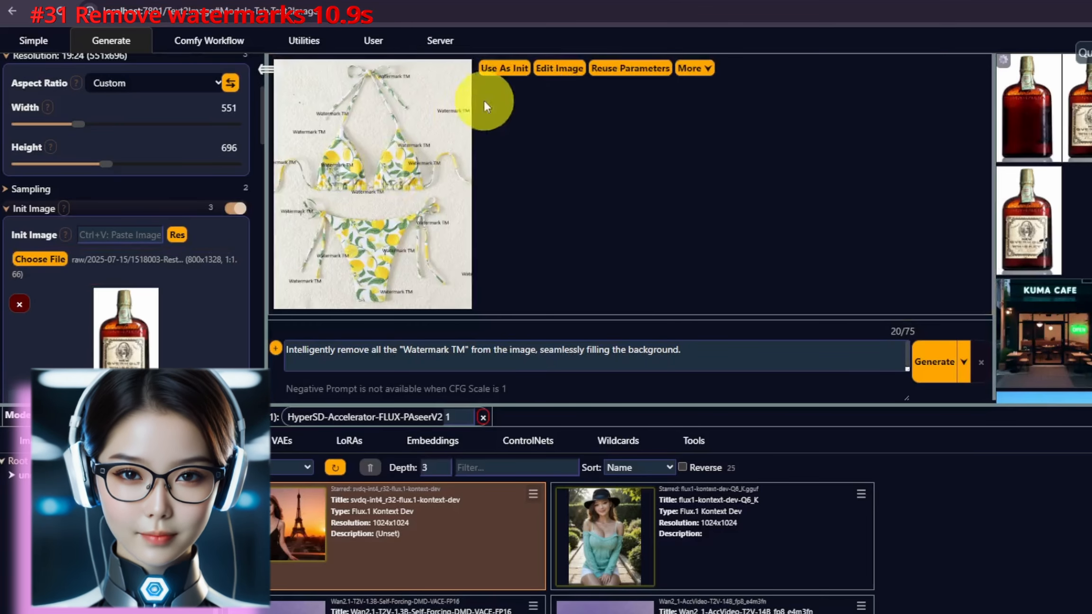
pyautogui.click(514, 71)
pyautogui.click(384, 142)
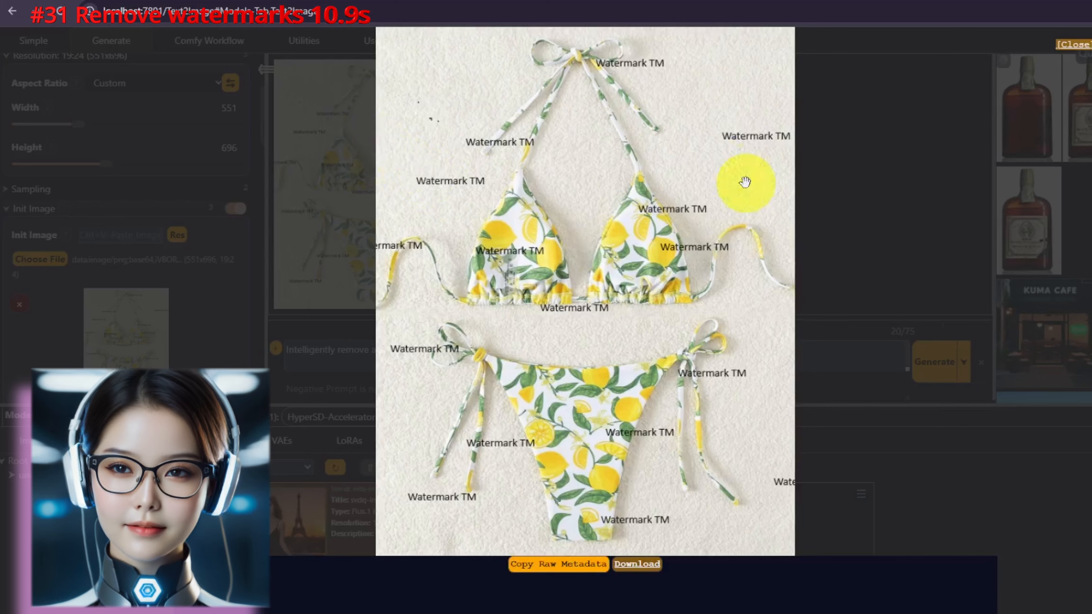
pyautogui.click(884, 240)
# Step: Paste the prompt "Intelligently remove all the "Watermark TM" from the image, seamlessly filling the background." and generate it
pyautogui.click(752, 355)
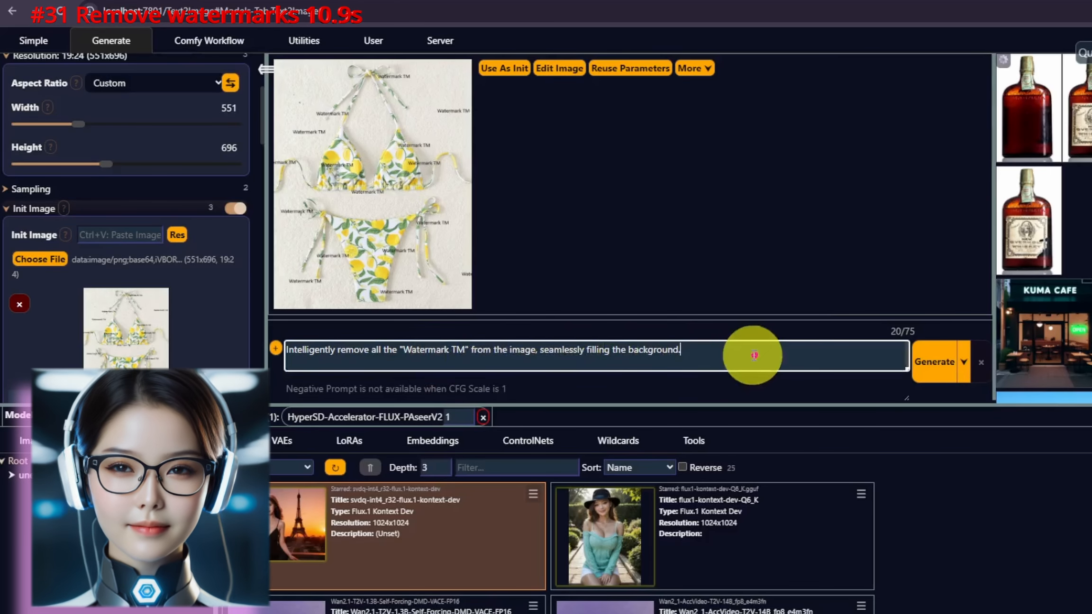
pyautogui.moveTo(219, 367); pyautogui.dragTo(275, 348)
pyautogui.write('Intelligently remove all the "Watermark TM" from the image, seamlessly filling the background.')
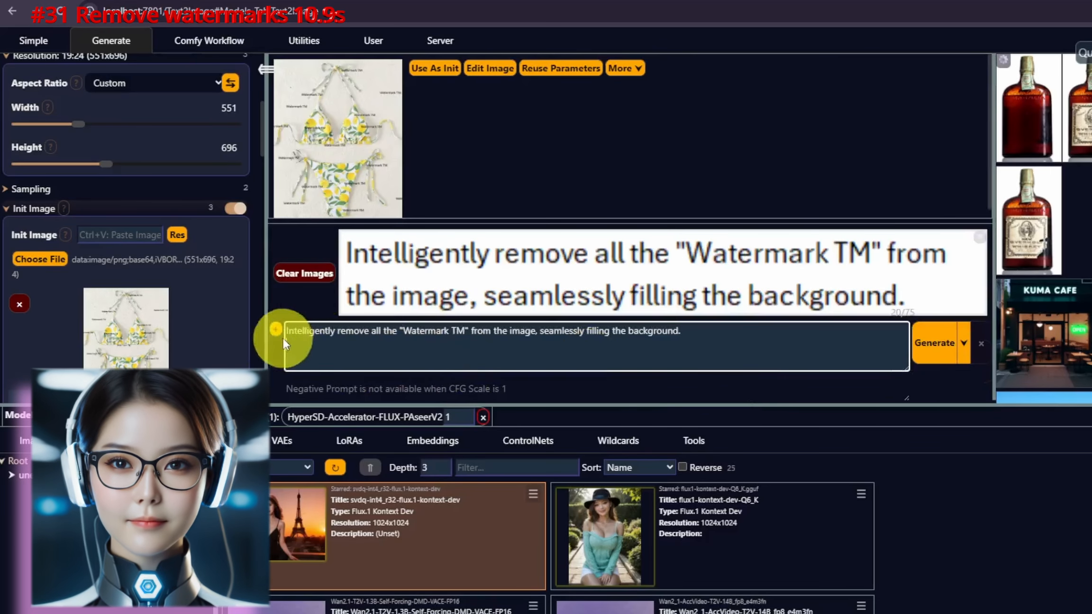
pyautogui.click(303, 277)
pyautogui.click(934, 342)
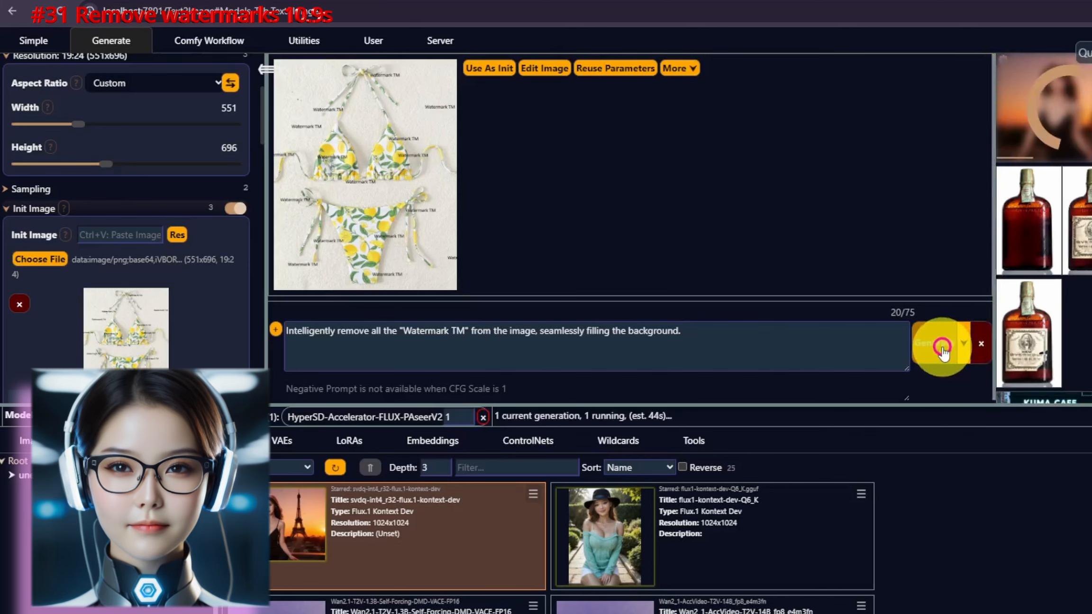
# Step: Use the koala and fox composite as init and generate "Two characters are holding hands and singing together in a forest…"
pyautogui.click(397, 129)
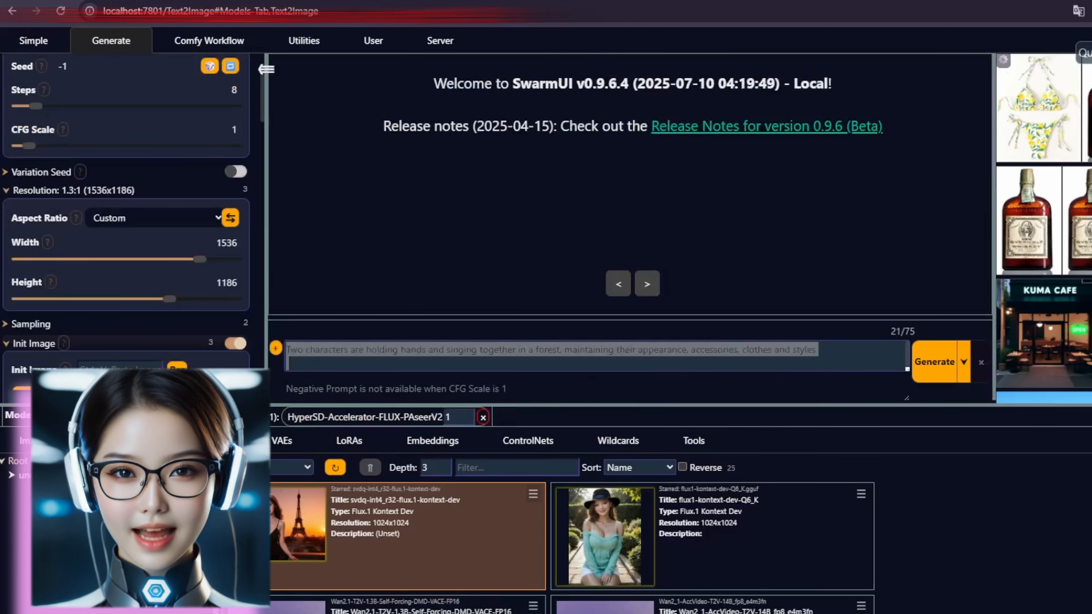
pyautogui.moveTo(754, 188); pyautogui.dragTo(751, 186)
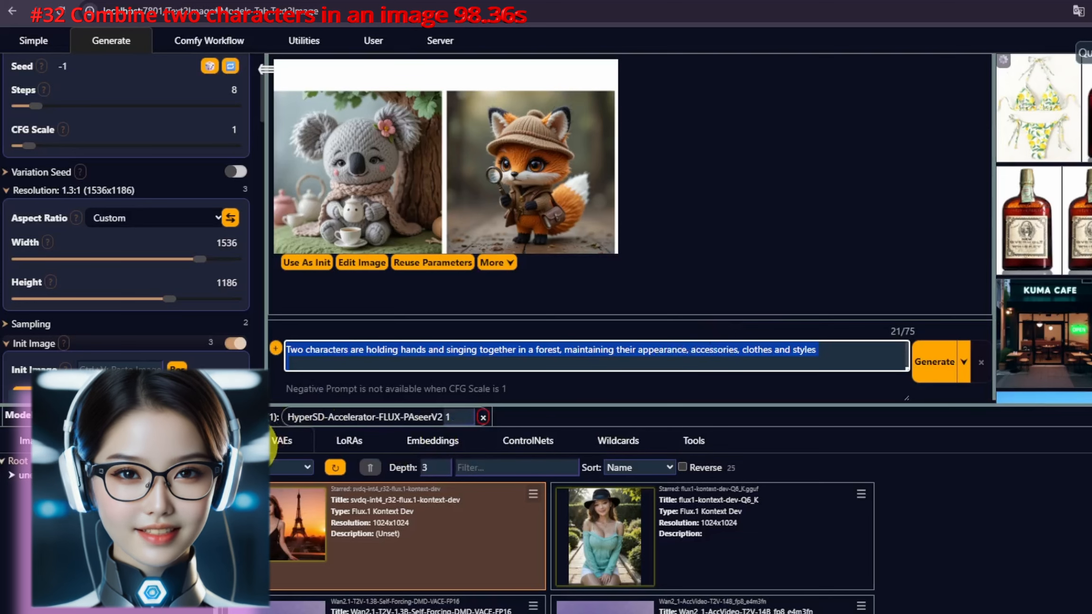
pyautogui.click(303, 259)
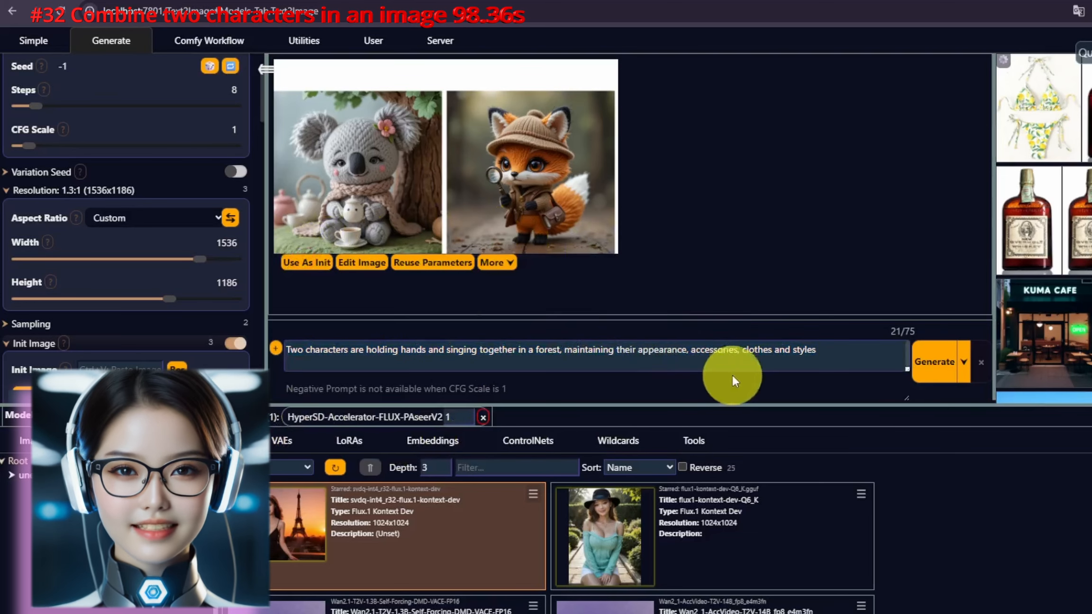
pyautogui.moveTo(843, 358); pyautogui.dragTo(850, 394)
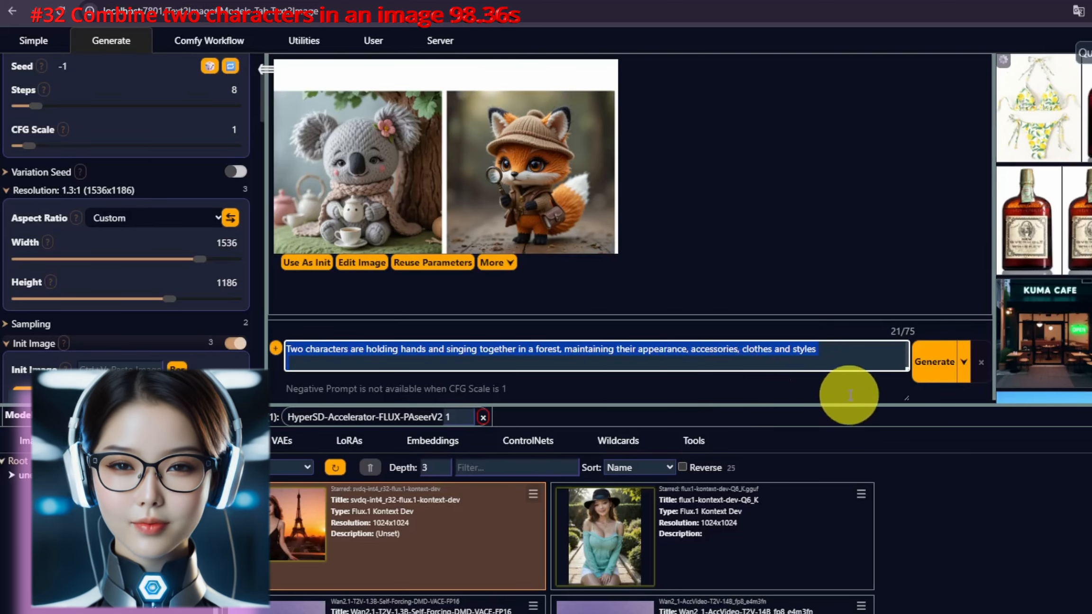
pyautogui.click(931, 364)
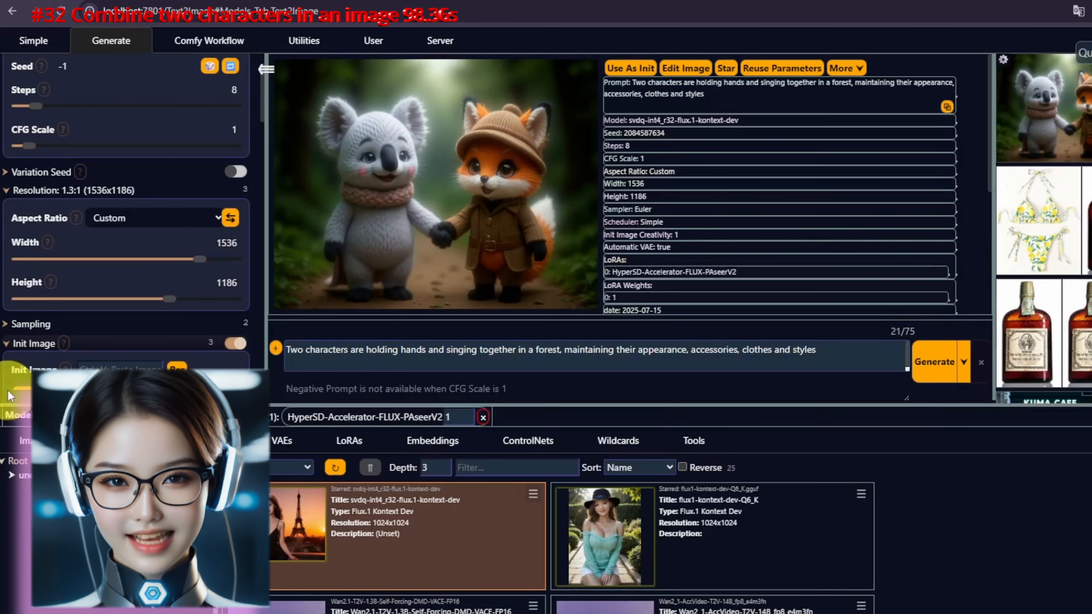
# Step: Open the generated koala and fox image full size and zoom in to inspect its details
pyautogui.scroll(-4, 225, 281)
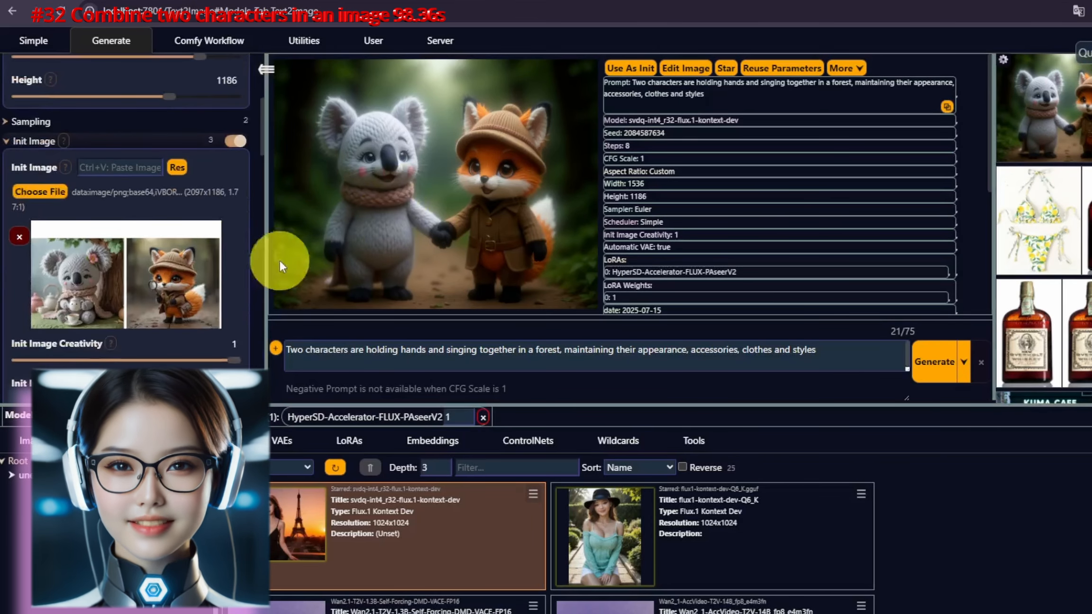
pyautogui.click(408, 208)
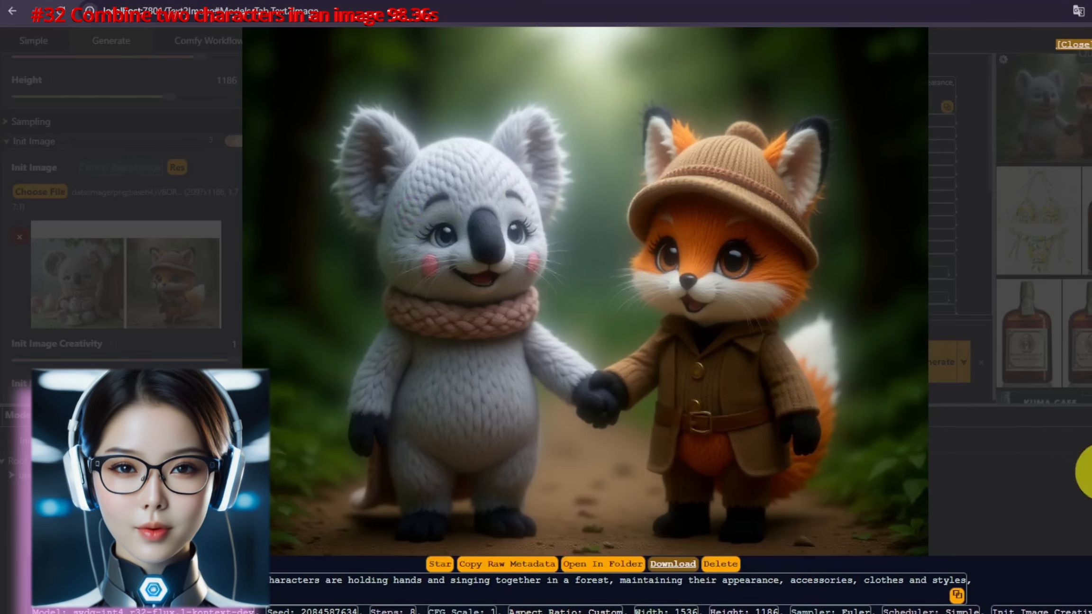
pyautogui.scroll(5, 732, 446)
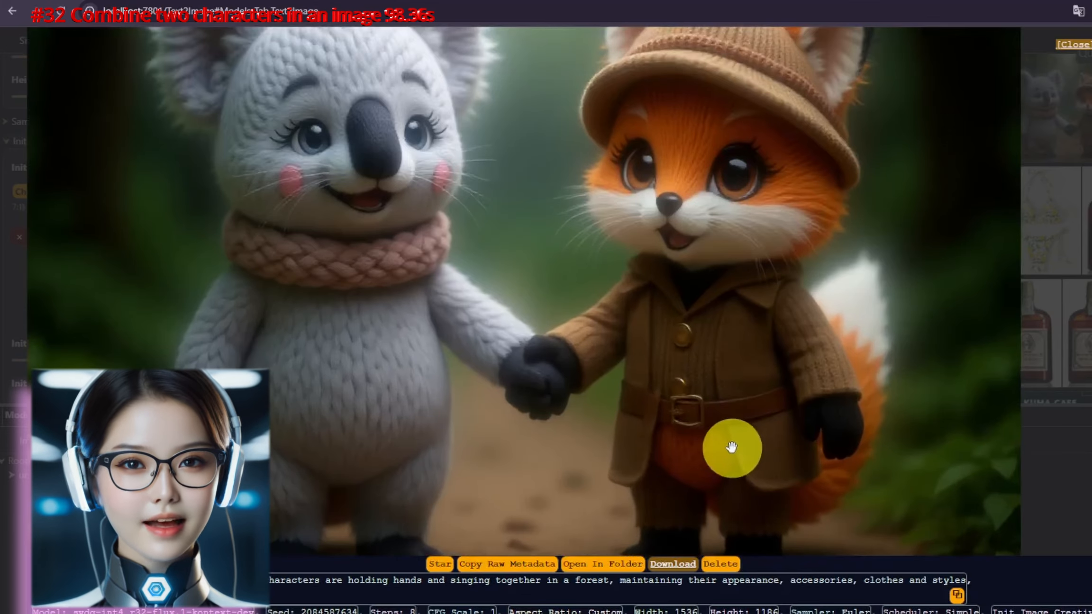
pyautogui.scroll(-5, 738, 448)
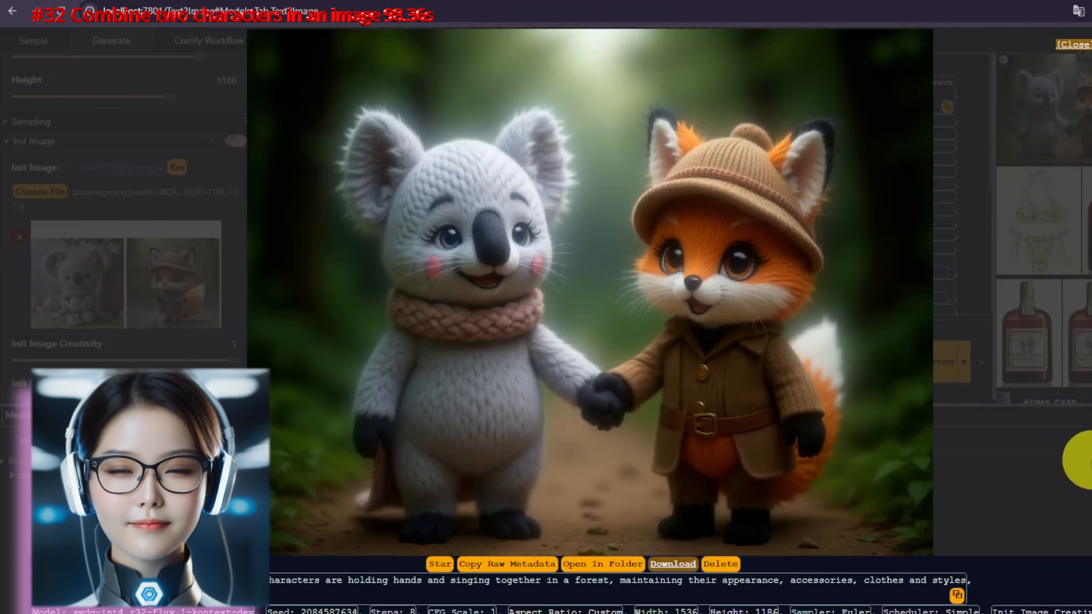
# Step: Close the full-size view and use the woman-and-bikini composite image as the init image
pyautogui.click(1074, 458)
pyautogui.rightClick(477, 205)
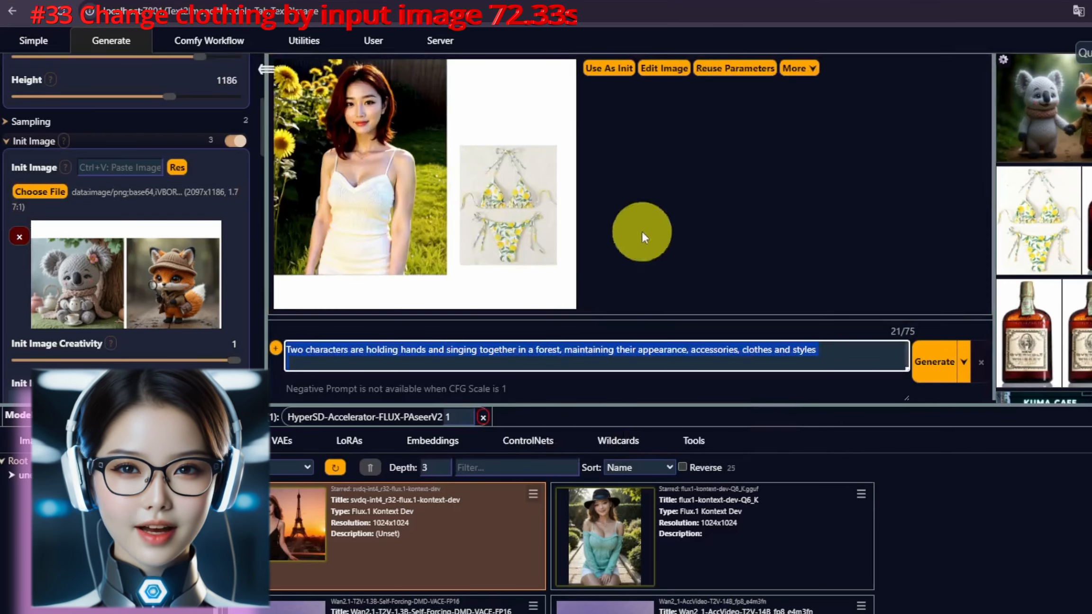
pyautogui.click(595, 73)
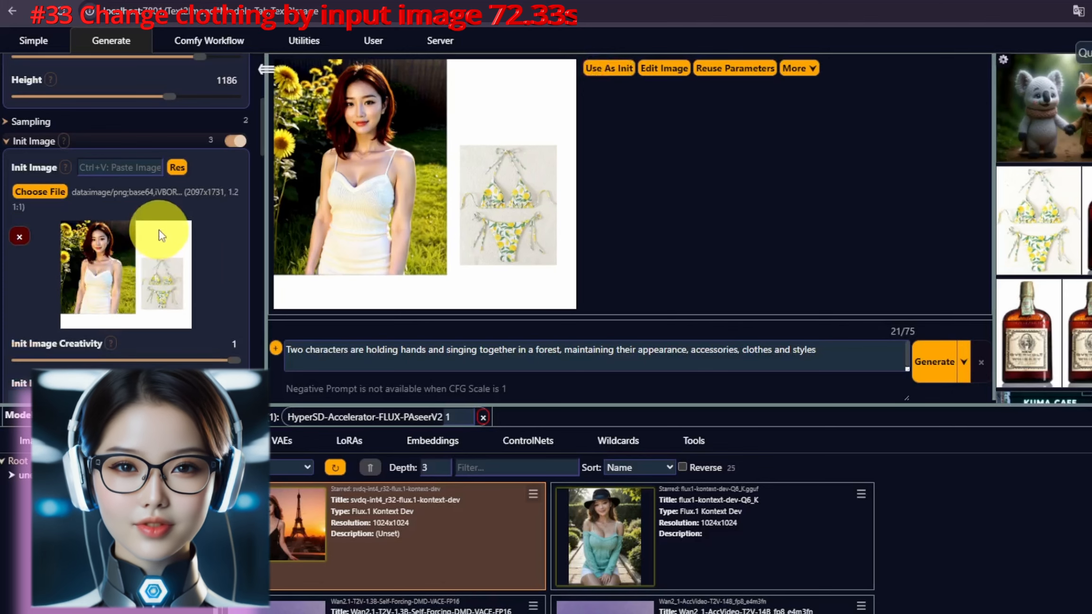
# Step: Paste the prompt "Remove woman's original clothes and background, woman wears the 2 pieces of bikini from right image…" and generate it
pyautogui.scroll(4, 168, 166)
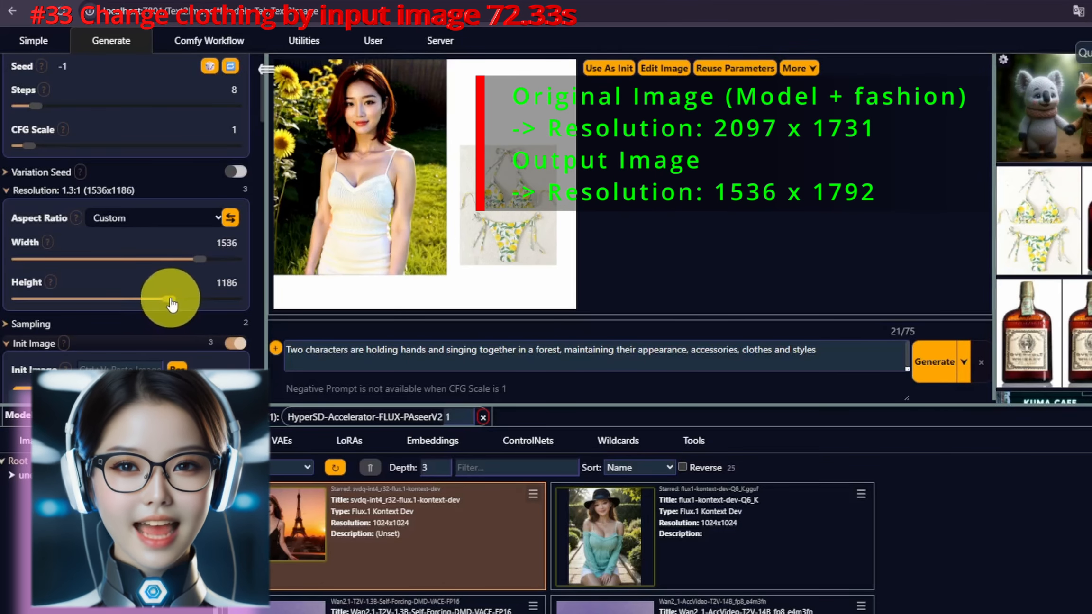
pyautogui.scroll(-3, 147, 292)
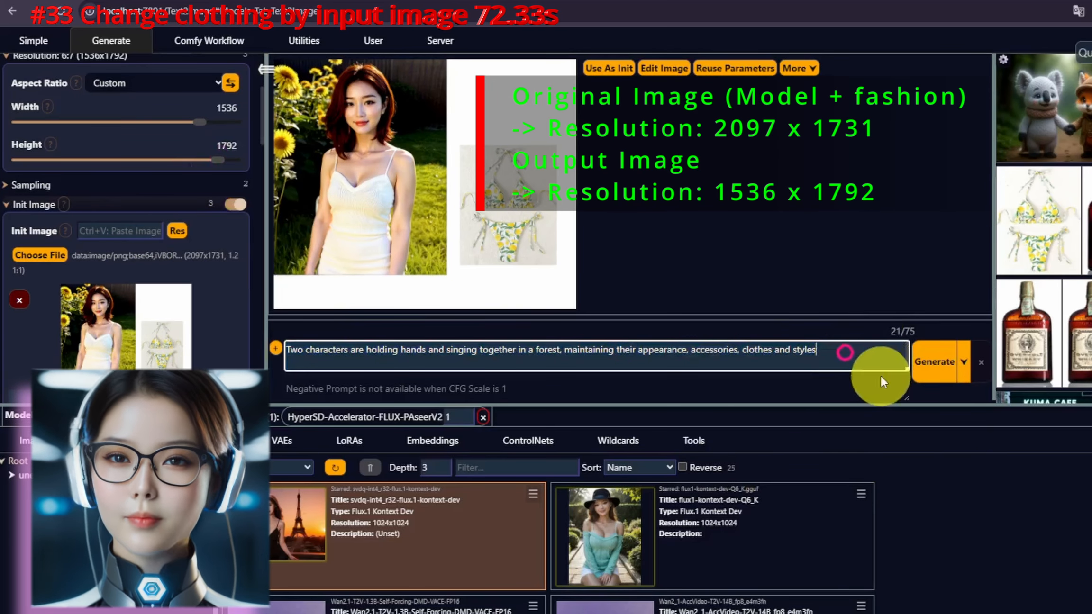
pyautogui.hotkey('ctrl', 'a')
pyautogui.hotkey('ctrl', 'v')
pyautogui.hotkey('ctrl', 'a')
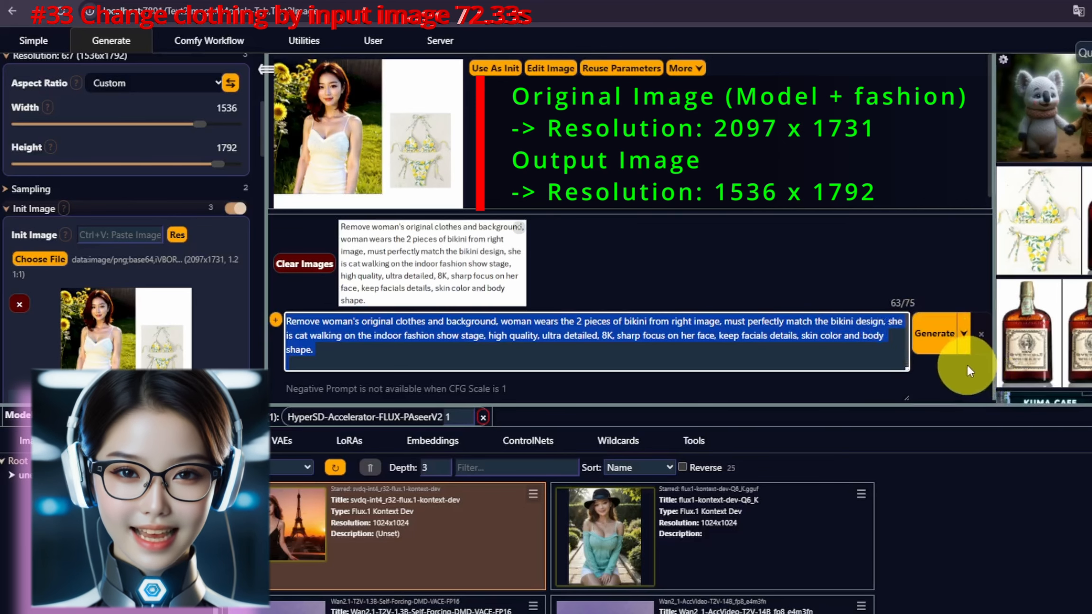
pyautogui.click(317, 275)
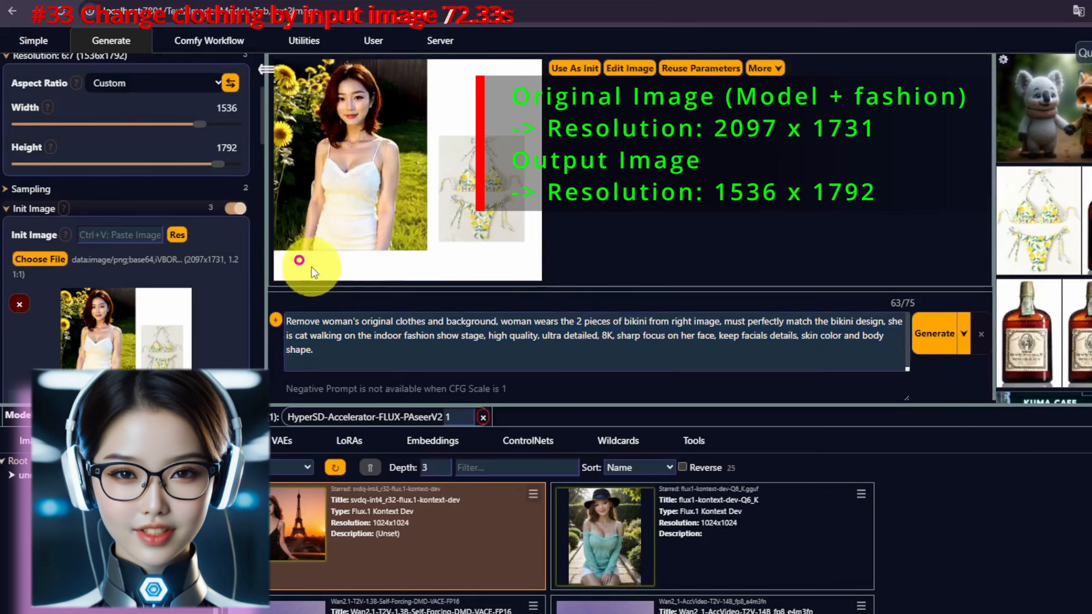
pyautogui.click(950, 334)
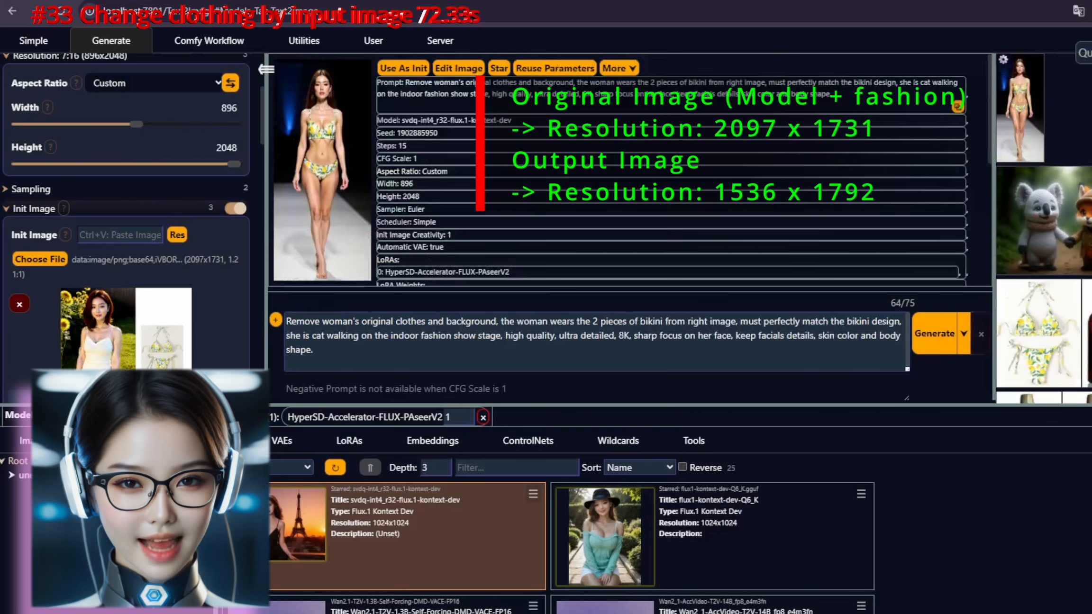
# Step: Open the generated runway image full size and zoom in to inspect it
pyautogui.click(359, 119)
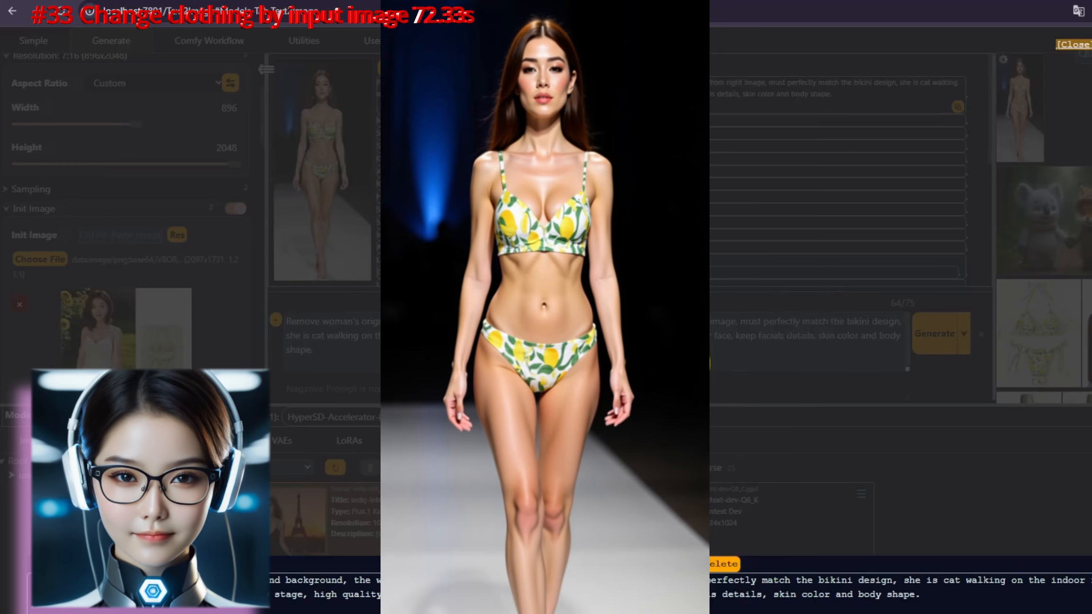
pyautogui.scroll(2, 527, 242)
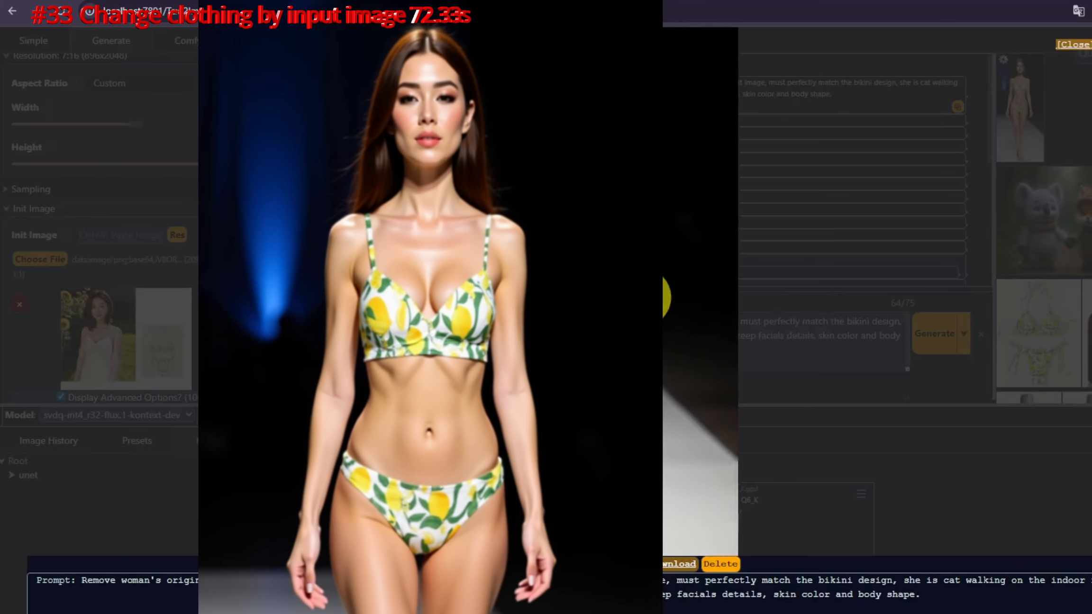